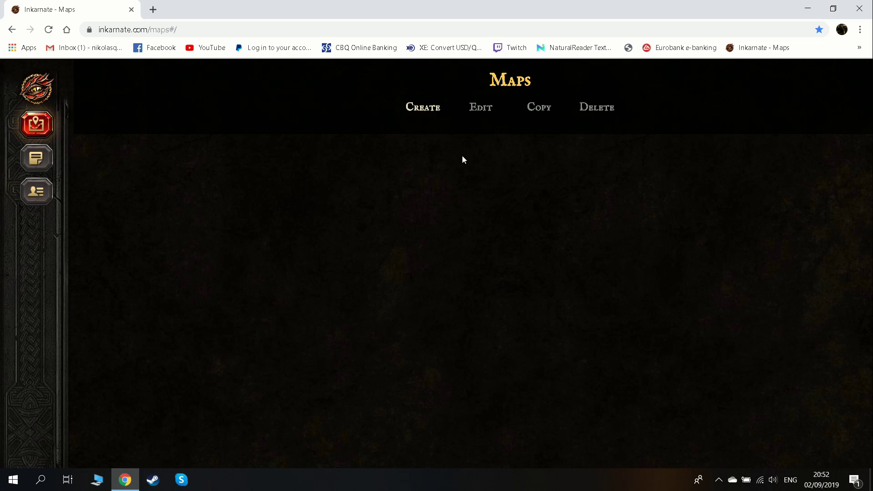
left_click(433, 112)
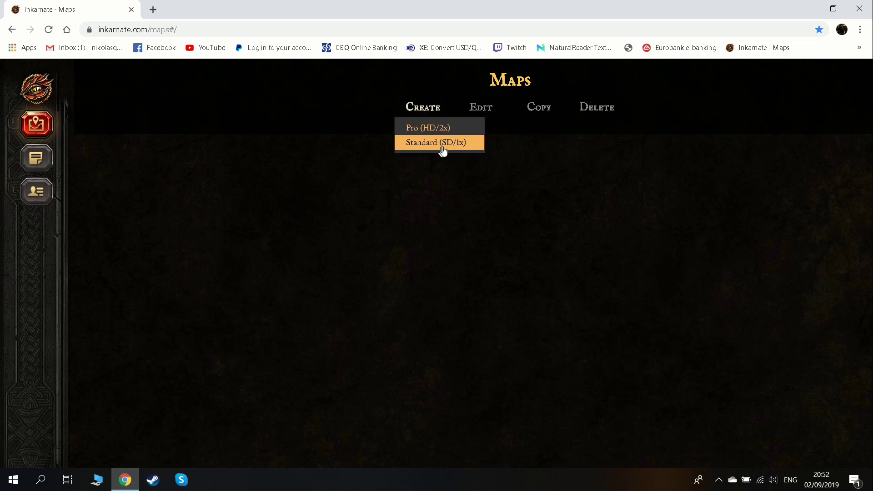
left_click(425, 132)
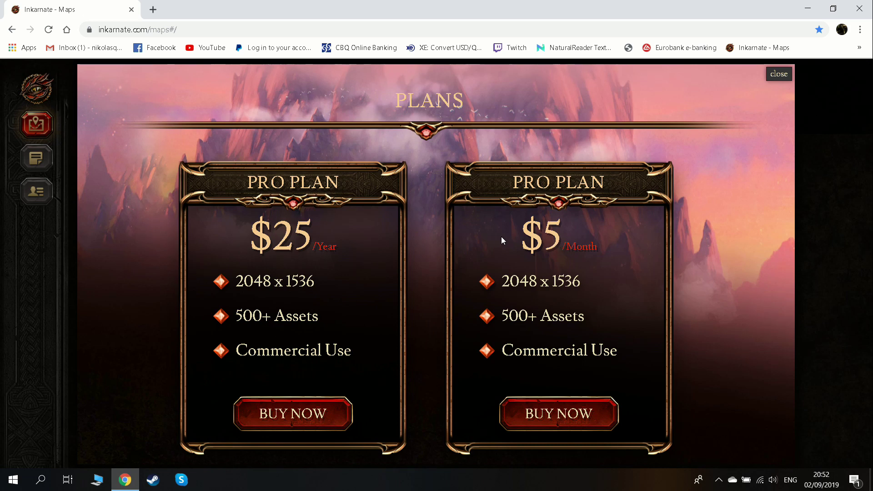
left_click(779, 74)
Create a new Standard (SD/1x) fantasy world map.
left_click(405, 108)
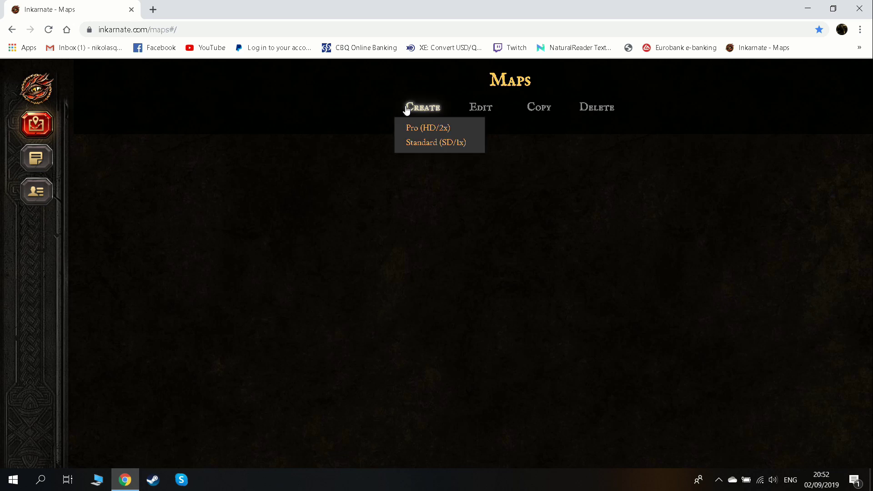
left_click(416, 146)
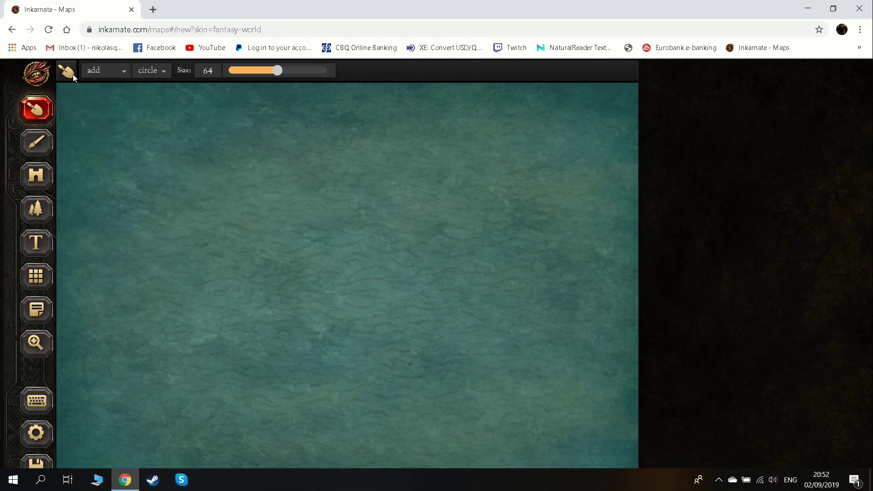
Browse the brush texture library to examine the available ocean, land and parchment textures.
left_click(34, 146)
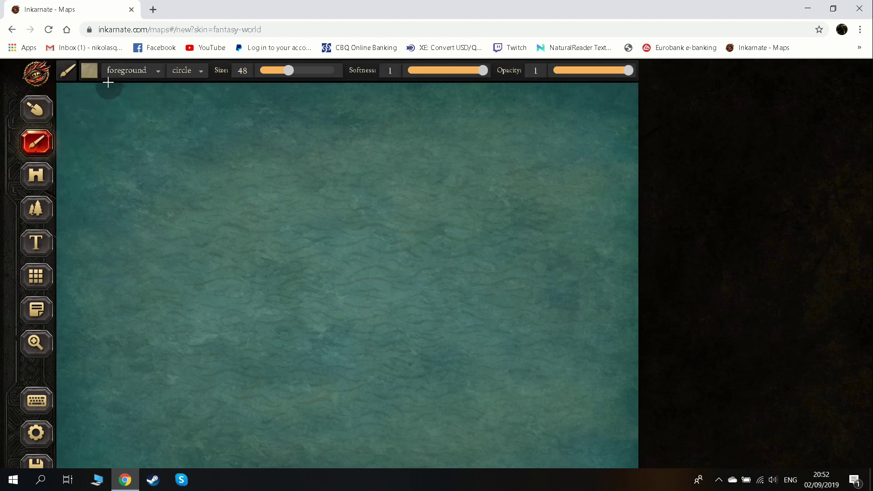
left_click(88, 70)
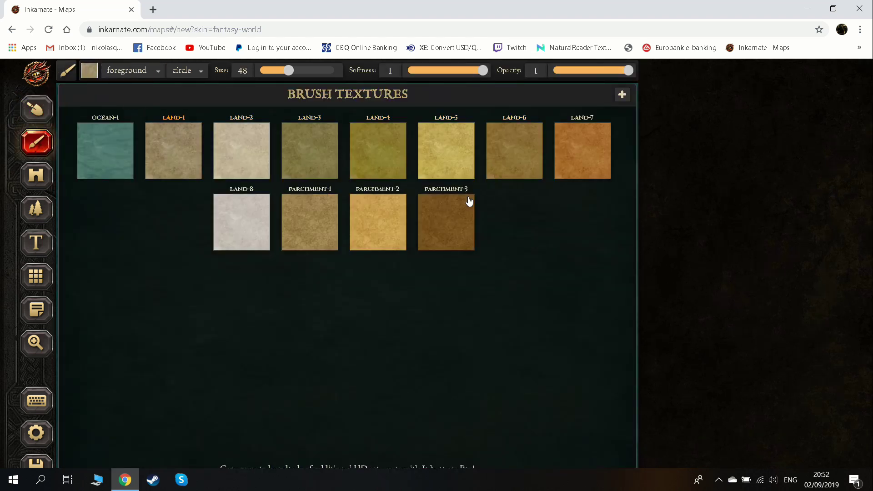
left_click(102, 151)
Sculpt the northern coastline and northeastern headland with a size 59 circle, and fill the land to the south at size 128.
left_click(41, 121)
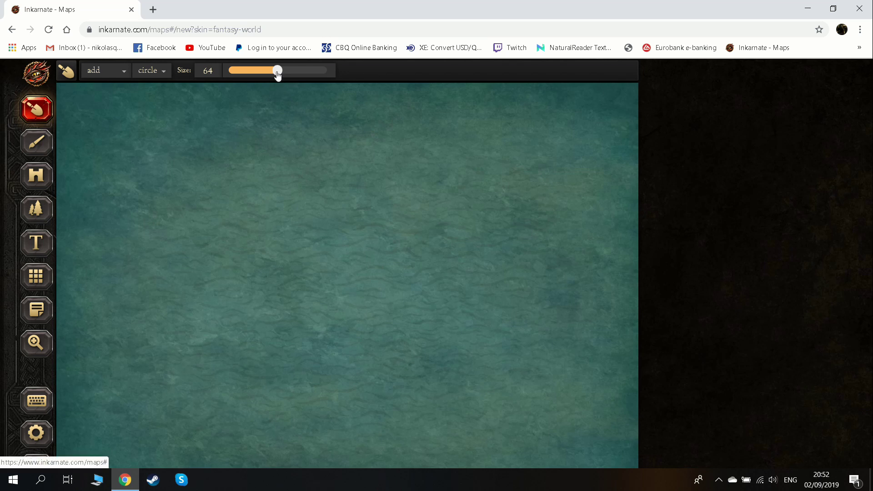
mouse_move(277, 74)
left_mouse_down()
mouse_move(249, 73)
mouse_move(273, 72)
left_mouse_up()
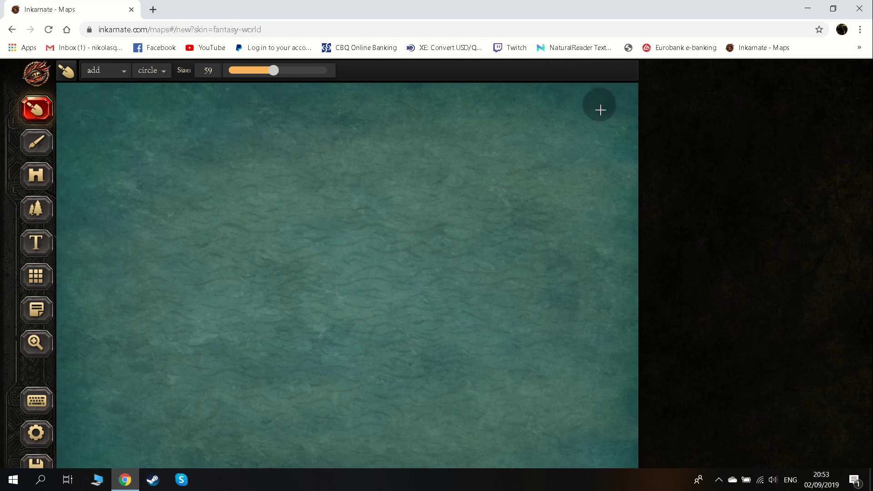
mouse_move(634, 101)
left_mouse_down()
mouse_move(538, 95)
mouse_move(494, 111)
mouse_move(518, 133)
mouse_move(620, 128)
mouse_move(534, 122)
mouse_move(615, 139)
mouse_move(635, 167)
mouse_move(619, 184)
mouse_move(435, 185)
mouse_move(260, 227)
mouse_move(205, 209)
mouse_move(136, 202)
mouse_move(74, 170)
mouse_move(73, 96)
left_mouse_up()
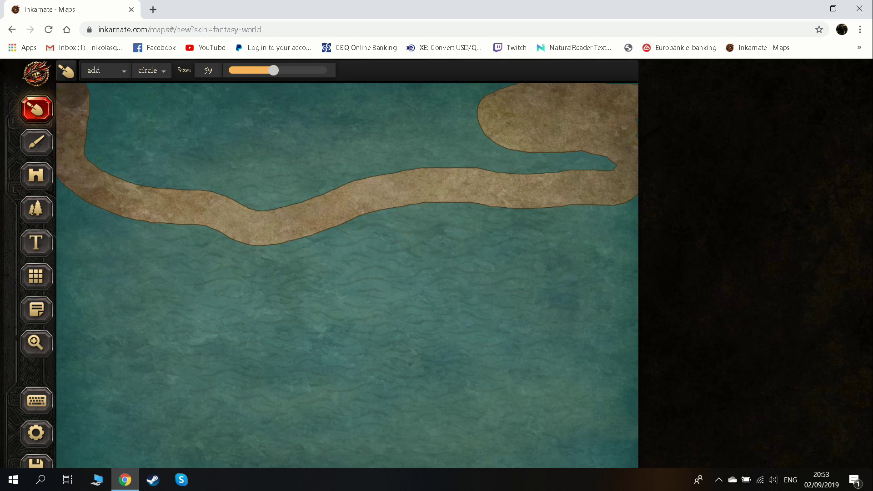
left_click_drag(272, 77, 324, 76)
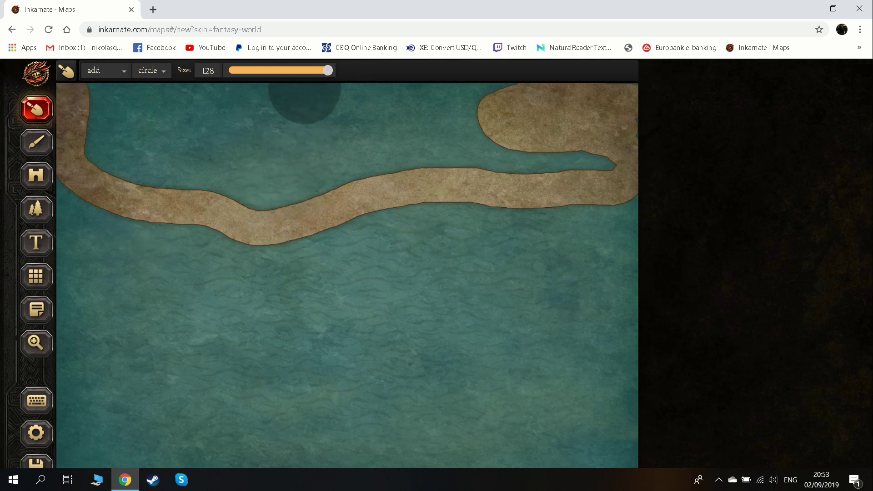
mouse_move(137, 269)
left_mouse_down()
mouse_move(177, 274)
mouse_move(244, 308)
mouse_move(400, 340)
mouse_move(451, 340)
mouse_move(372, 294)
mouse_move(88, 224)
mouse_move(66, 200)
mouse_move(40, 362)
mouse_move(88, 337)
mouse_move(84, 467)
mouse_move(310, 445)
mouse_move(611, 444)
mouse_move(630, 325)
mouse_move(627, 230)
mouse_move(357, 245)
mouse_move(575, 297)
mouse_move(585, 411)
mouse_move(501, 423)
mouse_move(345, 335)
mouse_move(317, 287)
mouse_move(322, 261)
mouse_move(258, 288)
mouse_move(108, 271)
mouse_move(150, 418)
mouse_move(140, 434)
mouse_move(328, 412)
mouse_move(183, 354)
mouse_move(285, 344)
left_mouse_up()
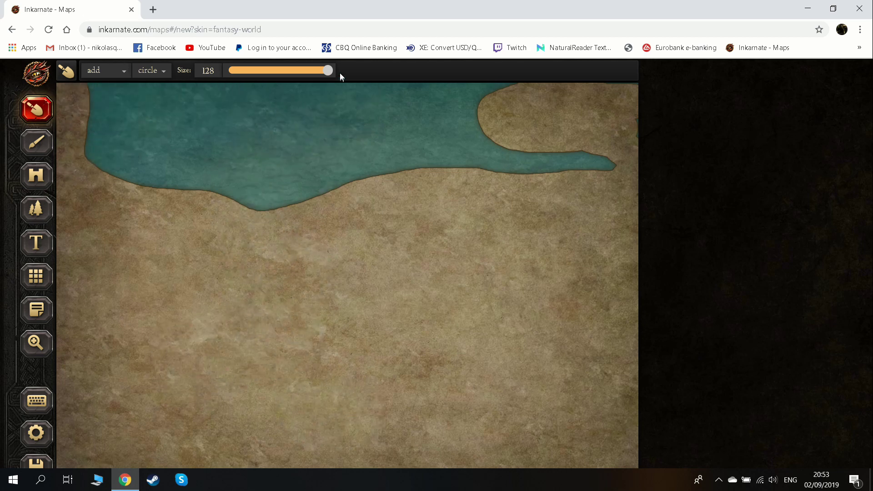
Roughen the western and southwestern coastline by subtracting small bits of land with a size 8 circle.
left_click_drag(327, 72, 232, 72)
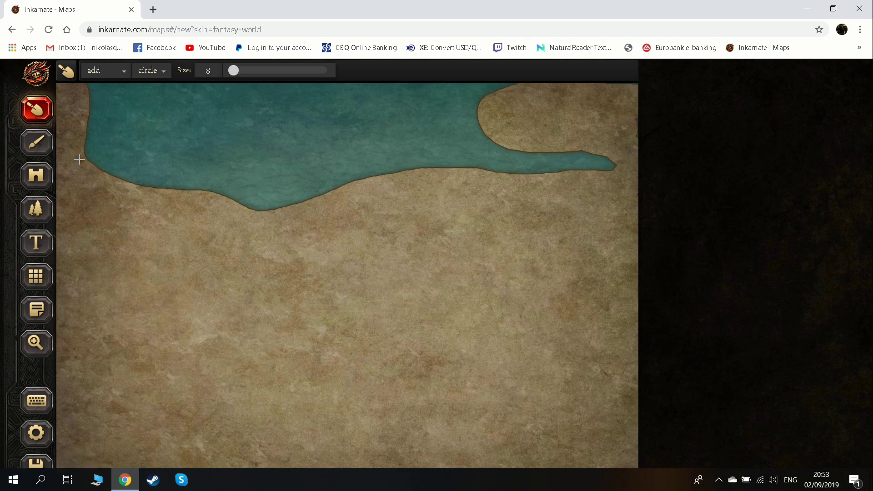
left_click(121, 75)
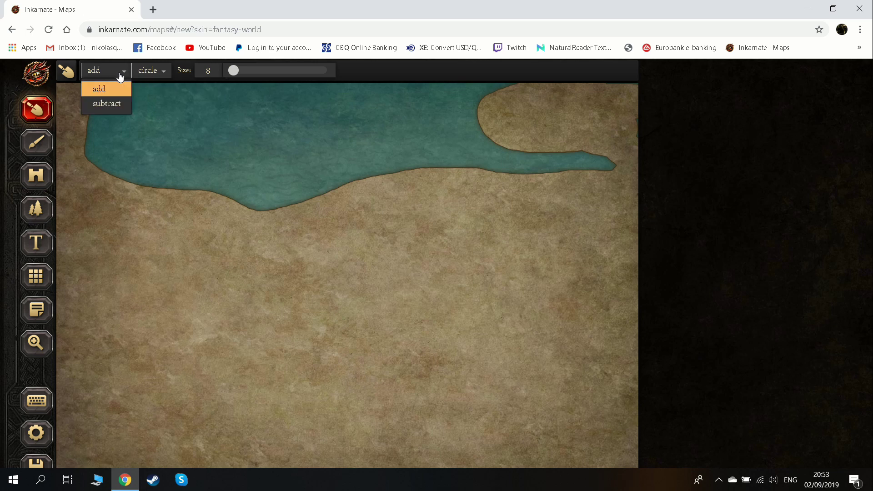
left_click(108, 104)
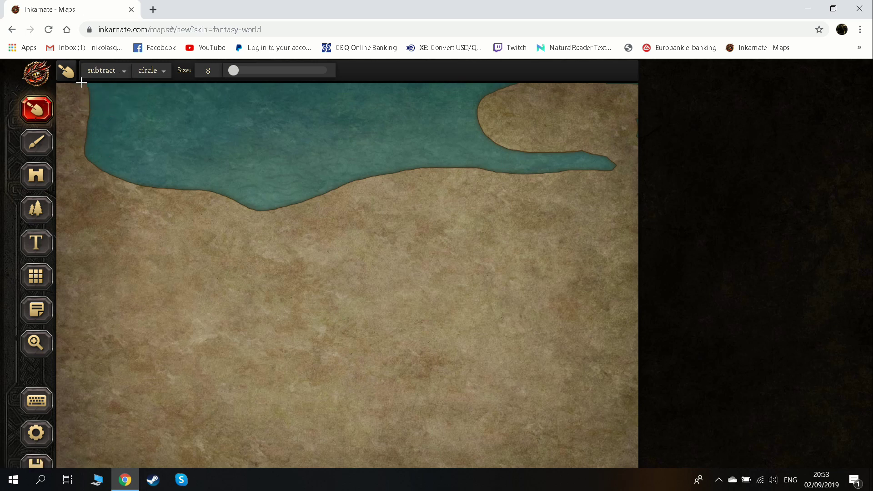
left_click_drag(84, 85, 85, 110)
mouse_move(91, 163)
left_mouse_down()
mouse_move(120, 185)
mouse_move(183, 191)
left_mouse_up()
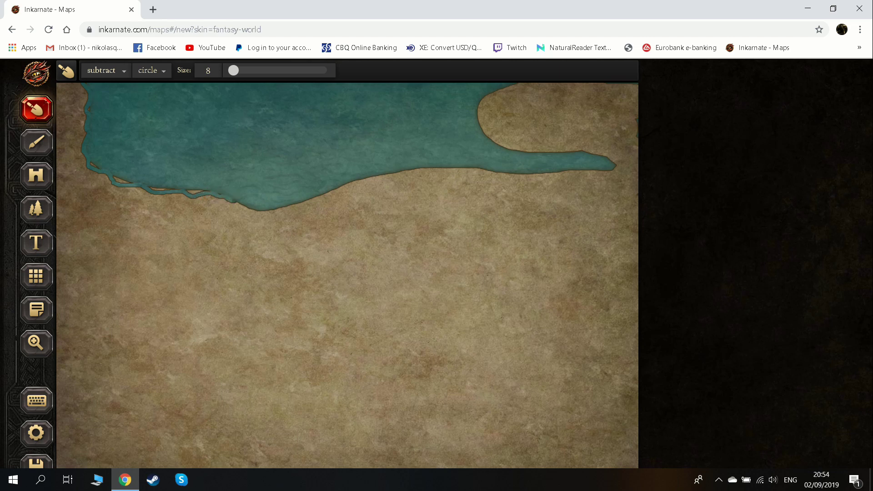
left_click_drag(238, 202, 250, 209)
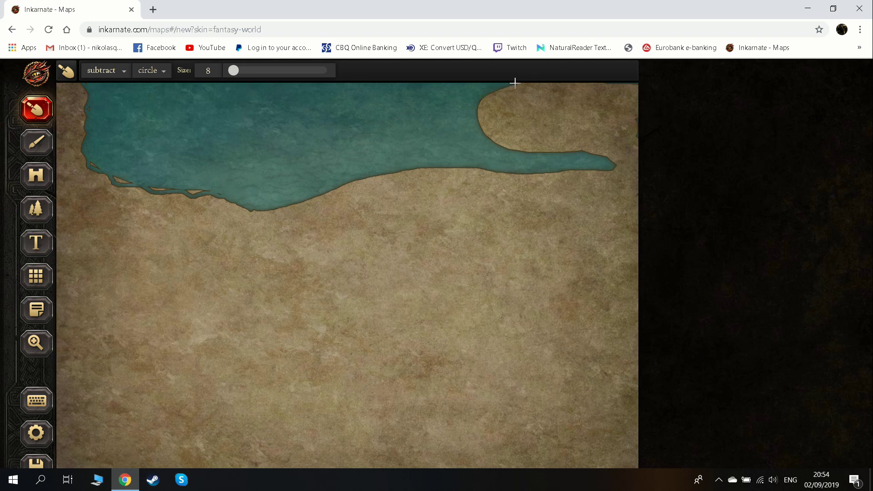
Subtract irregular edges along the northeastern headland, the narrow inlet and the remaining southern shoreline down to the bay's lowest point.
left_click_drag(509, 86, 481, 106)
left_click_drag(498, 144, 508, 146)
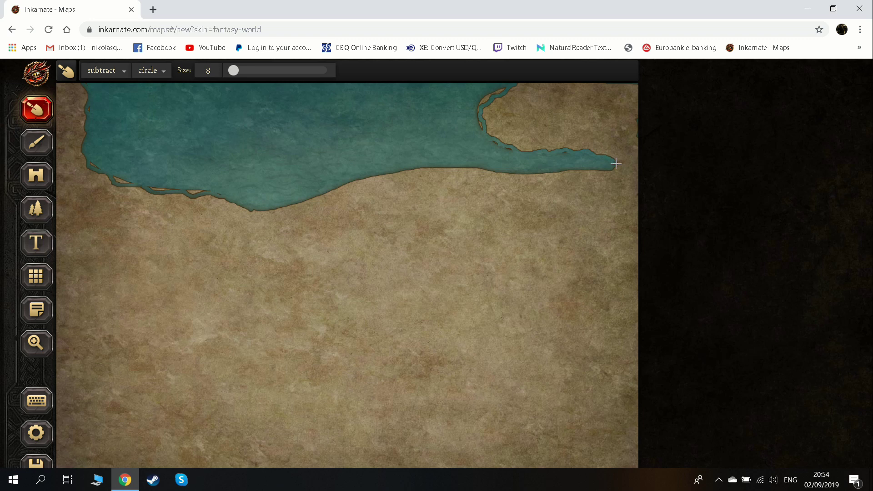
mouse_move(606, 168)
left_mouse_down()
mouse_move(517, 177)
mouse_move(467, 167)
left_mouse_up()
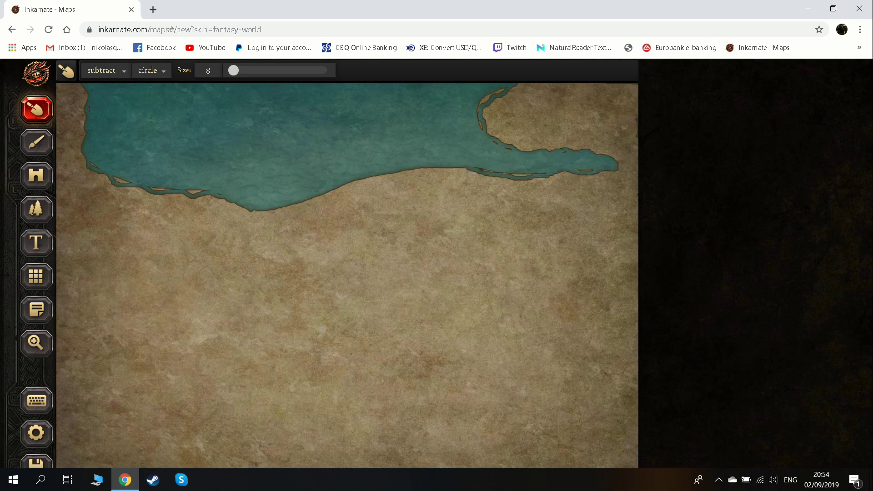
mouse_move(480, 168)
left_mouse_down()
mouse_move(534, 174)
mouse_move(488, 167)
left_mouse_up()
mouse_move(453, 168)
left_mouse_down()
mouse_move(387, 175)
mouse_move(443, 166)
left_mouse_up()
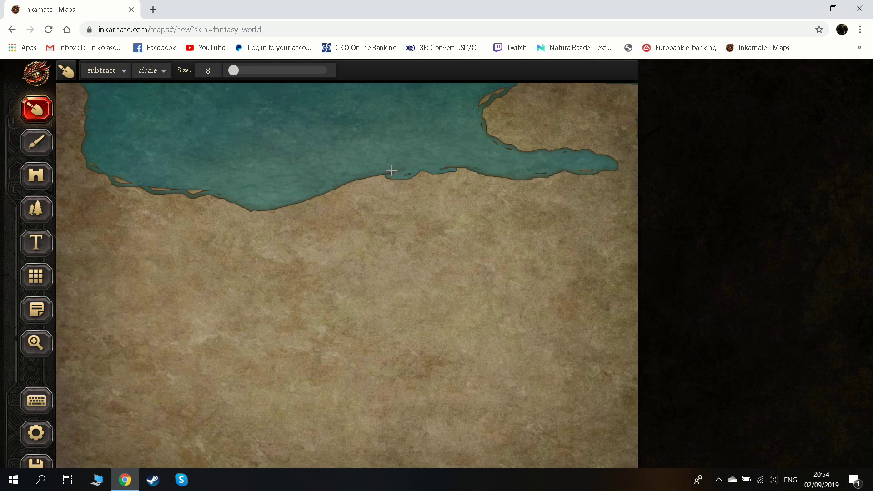
mouse_move(407, 174)
left_mouse_down()
mouse_move(378, 175)
mouse_move(257, 214)
left_mouse_up()
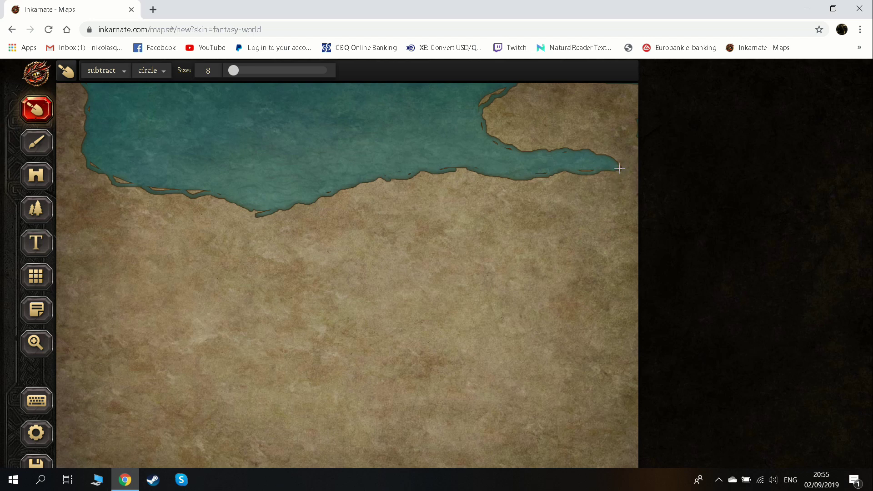
Carve two winding size 8 rivers between the sea and the map's southern edge, and branch a thinner size 3 tributary off each.
mouse_move(619, 168)
left_mouse_down()
mouse_move(623, 200)
mouse_move(577, 207)
mouse_move(599, 227)
mouse_move(575, 239)
mouse_move(580, 253)
mouse_move(602, 263)
mouse_move(571, 273)
mouse_move(590, 289)
mouse_move(594, 375)
mouse_move(610, 384)
mouse_move(614, 468)
left_mouse_up()
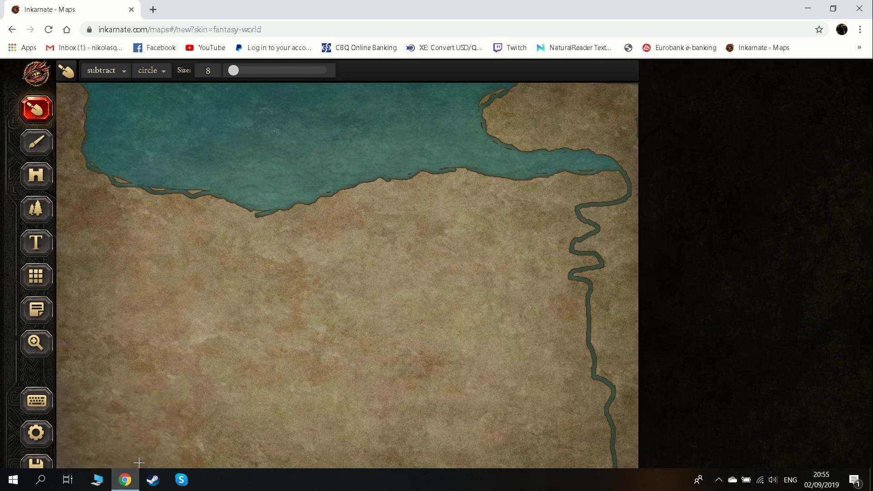
mouse_move(142, 466)
left_mouse_down()
mouse_move(189, 407)
mouse_move(243, 406)
mouse_move(320, 375)
mouse_move(322, 304)
mouse_move(285, 267)
mouse_move(302, 251)
mouse_move(344, 243)
mouse_move(380, 221)
mouse_move(403, 179)
left_mouse_up()
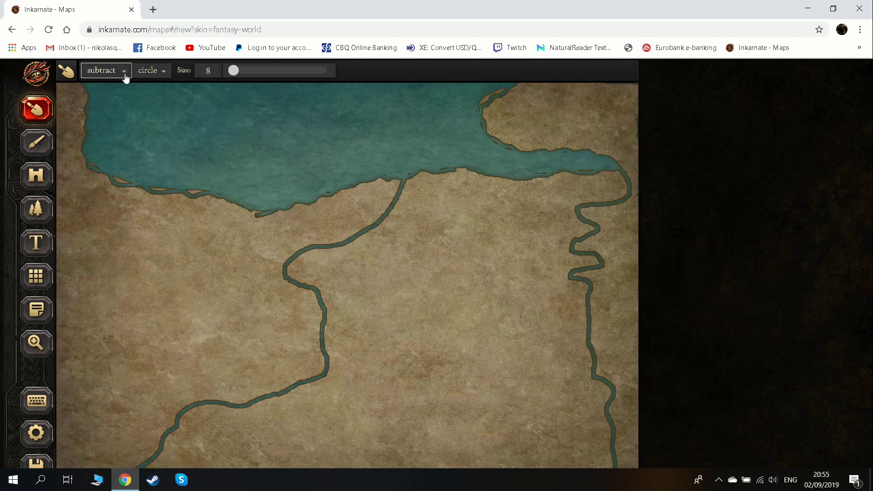
left_click_drag(234, 72, 229, 73)
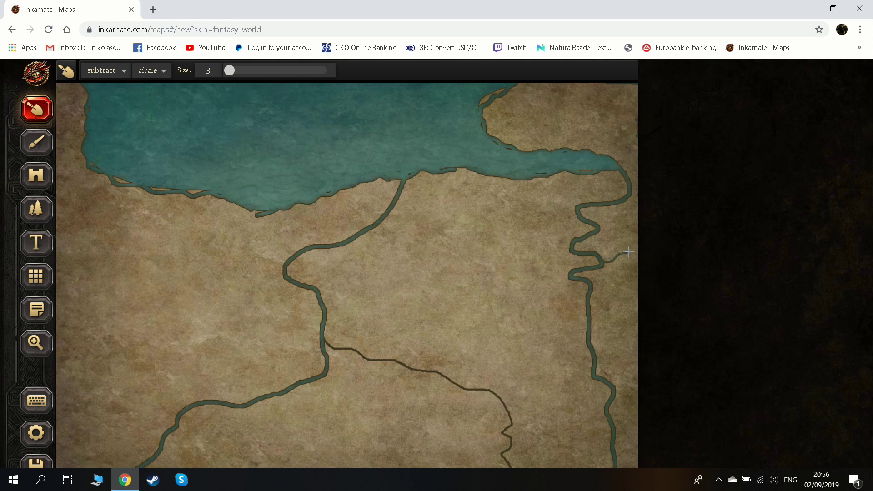
left_click_drag(628, 251, 641, 248)
Set up the foreground paint brush with the Land-5 texture at size 14.
left_click(36, 142)
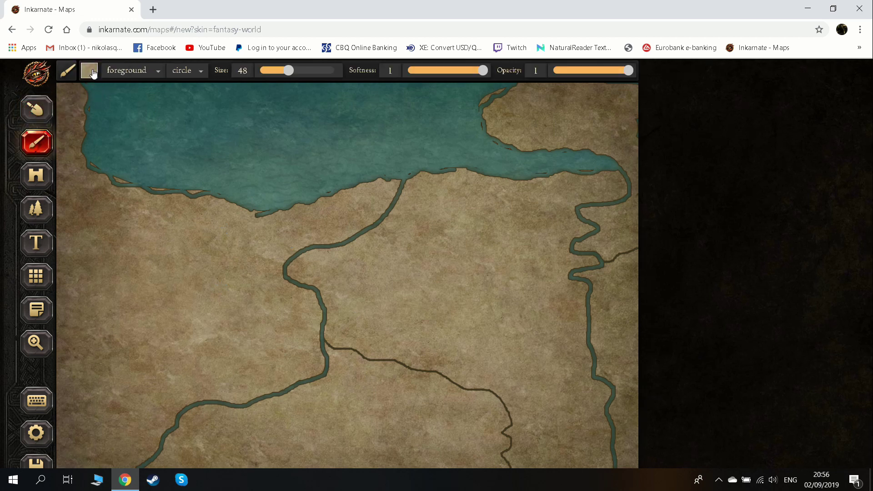
left_click(89, 70)
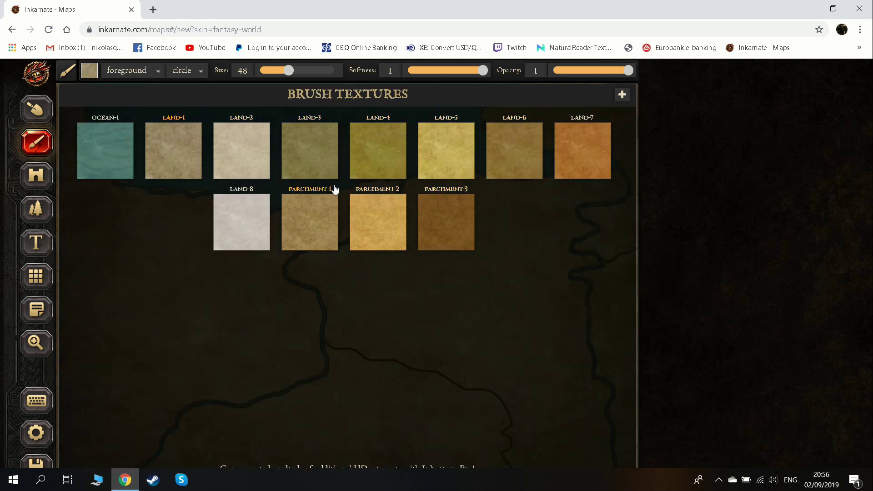
left_click(442, 165)
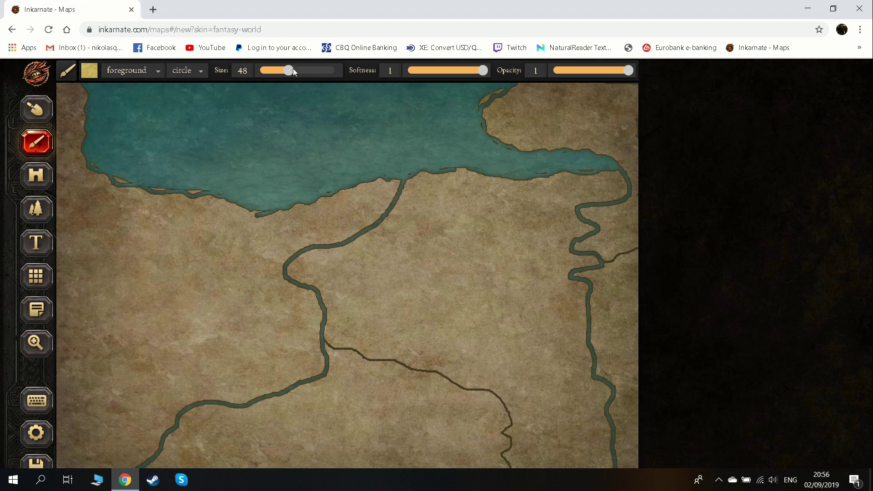
left_click(265, 69)
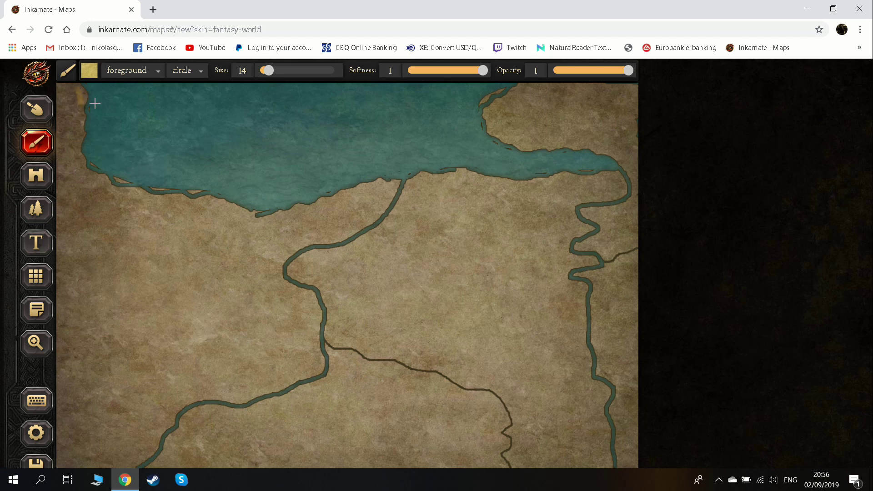
Try the Parchment-1, Parchment-2 and Land-3 brush textures on the northwestern shore.
left_click(89, 71)
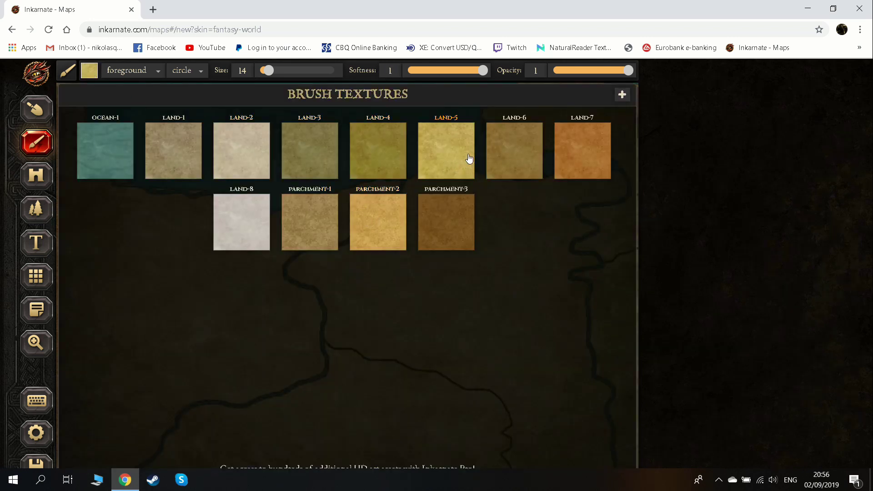
left_click(311, 222)
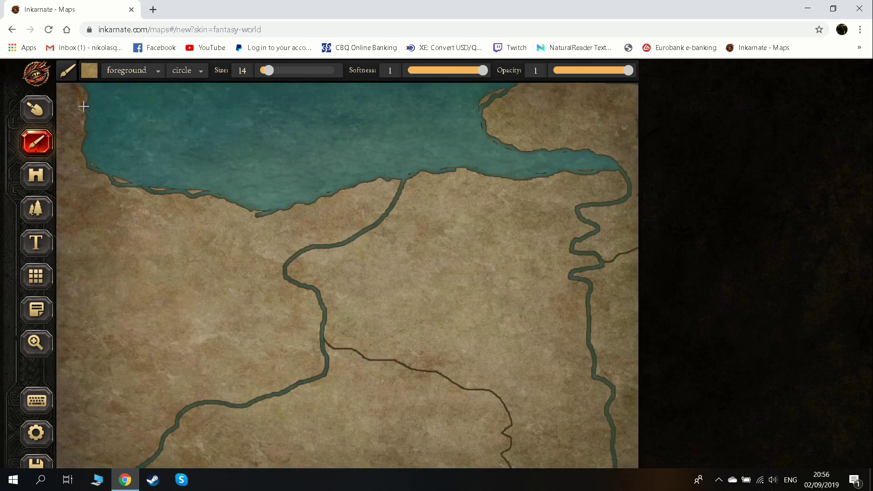
left_click(89, 71)
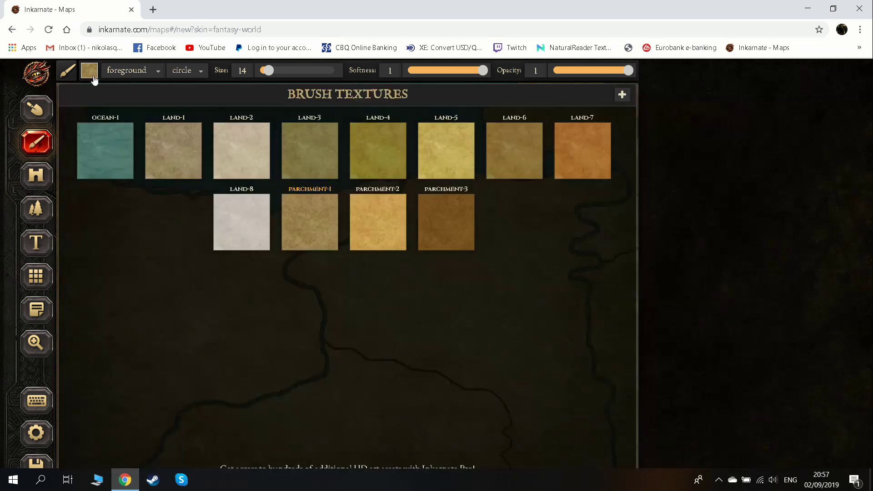
left_click(378, 220)
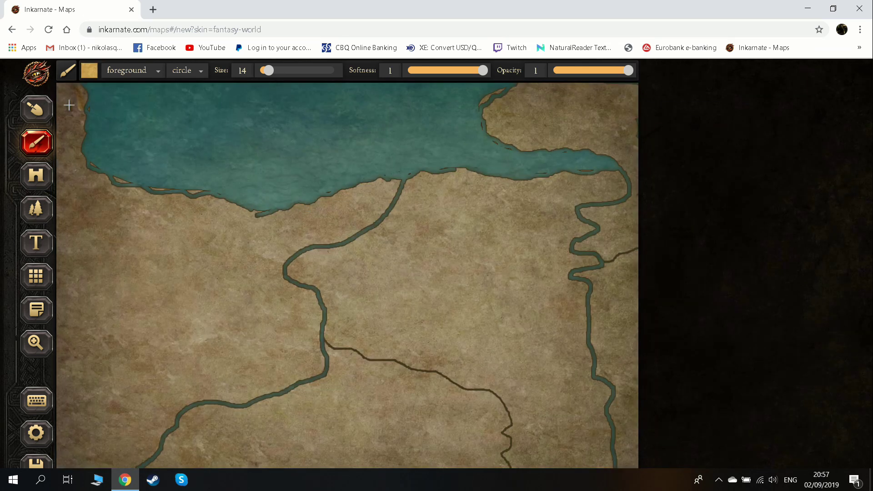
left_click(90, 72)
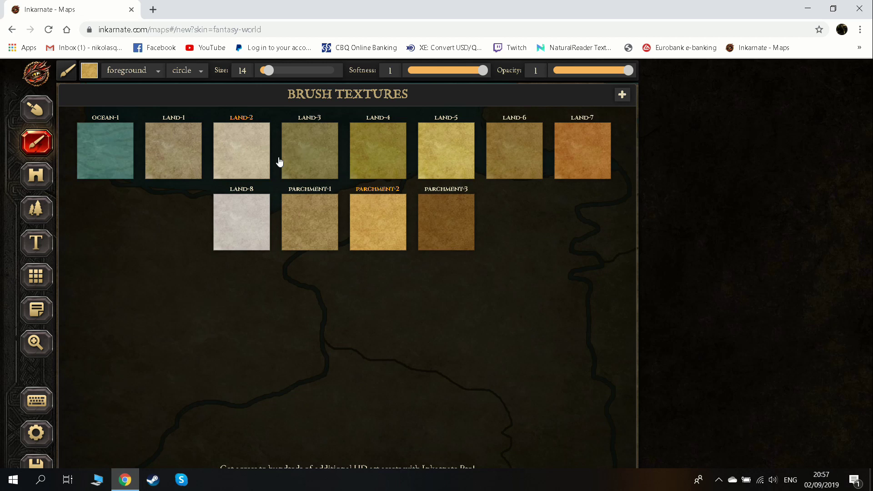
left_click(311, 156)
left_click_drag(74, 87, 82, 114)
Paint a size 14 beach strip with the Land-5 texture along the whole bay shoreline, including the narrow inlet and the northeastern headland.
left_click(90, 73)
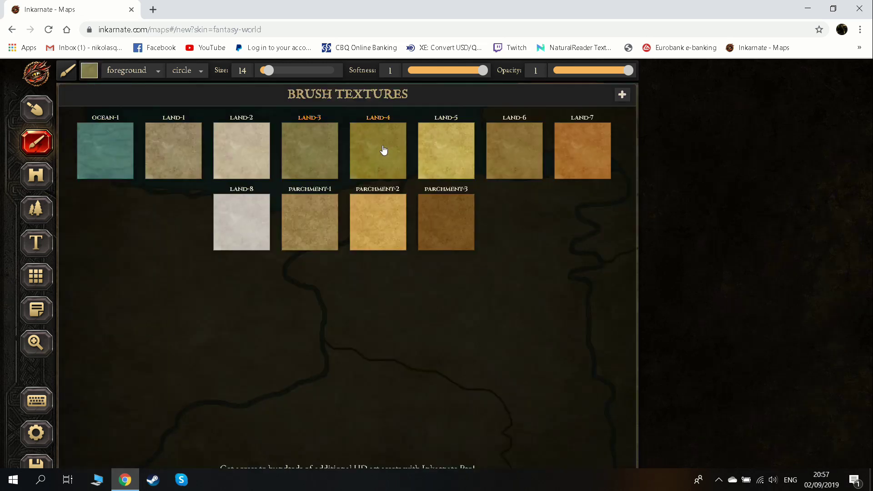
left_click(452, 159)
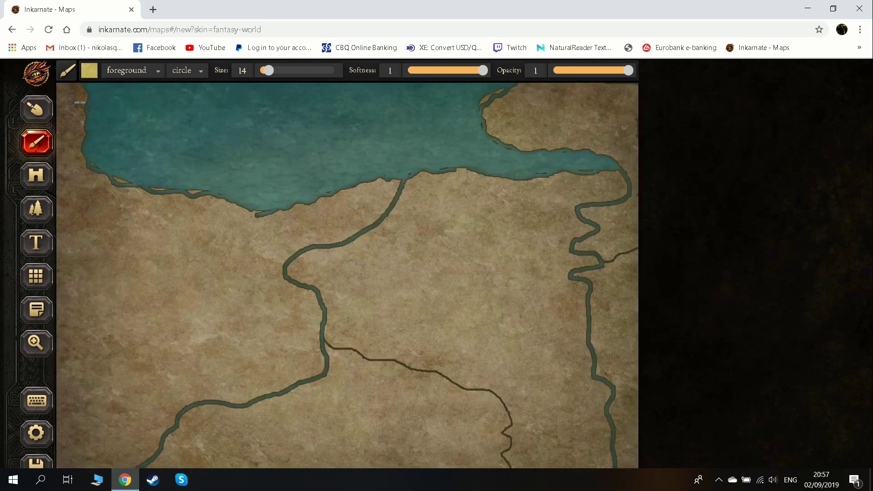
mouse_move(80, 105)
left_mouse_down()
mouse_move(85, 168)
mouse_move(131, 193)
mouse_move(213, 196)
mouse_move(273, 221)
mouse_move(315, 211)
mouse_move(265, 218)
mouse_move(210, 198)
mouse_move(115, 194)
mouse_move(79, 169)
mouse_move(80, 95)
left_mouse_up()
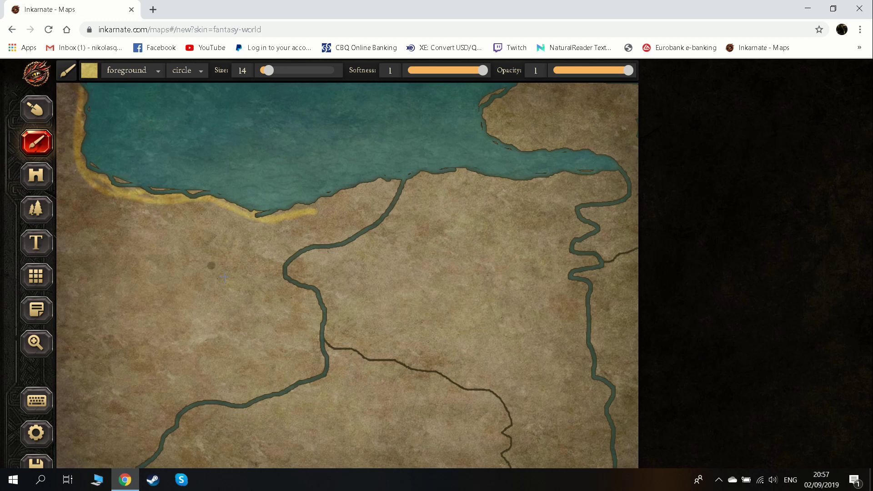
mouse_move(293, 209)
left_mouse_down()
mouse_move(396, 183)
mouse_move(301, 252)
mouse_move(418, 189)
mouse_move(409, 184)
mouse_move(427, 174)
mouse_move(578, 182)
mouse_move(620, 170)
mouse_move(616, 156)
mouse_move(598, 147)
mouse_move(507, 145)
mouse_move(485, 117)
mouse_move(487, 103)
mouse_move(522, 85)
left_mouse_up()
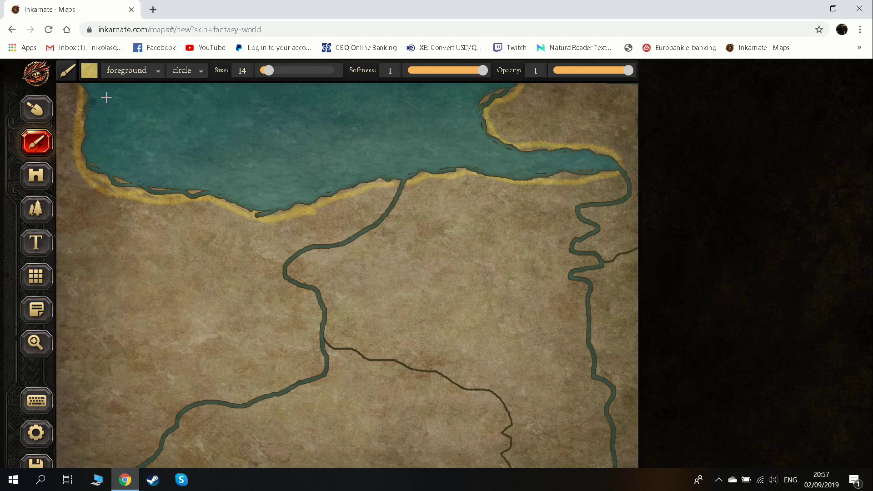
Paint a thin size 14 strip of Land-3 texture along the inland edge of the southwestern beach.
left_click(89, 70)
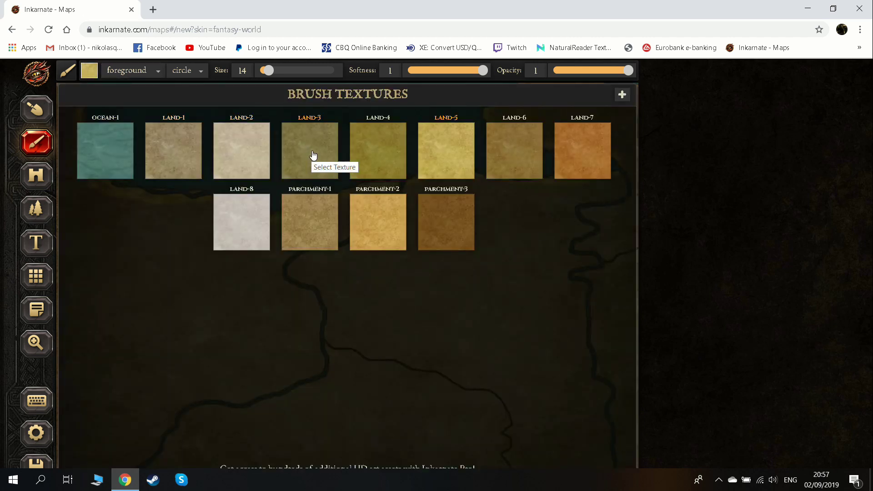
left_click(241, 156)
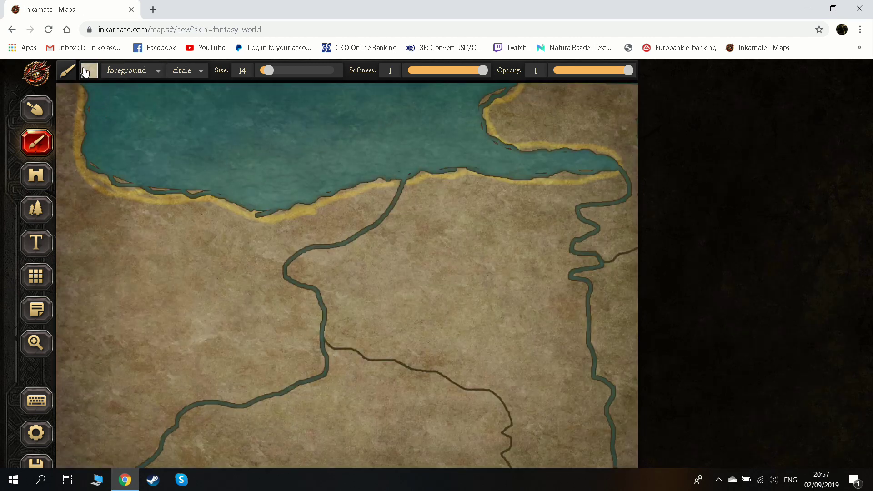
left_click(86, 71)
left_click(322, 156)
mouse_move(94, 190)
left_mouse_down()
mouse_move(78, 178)
mouse_move(105, 197)
mouse_move(77, 169)
mouse_move(122, 201)
mouse_move(200, 219)
left_mouse_up()
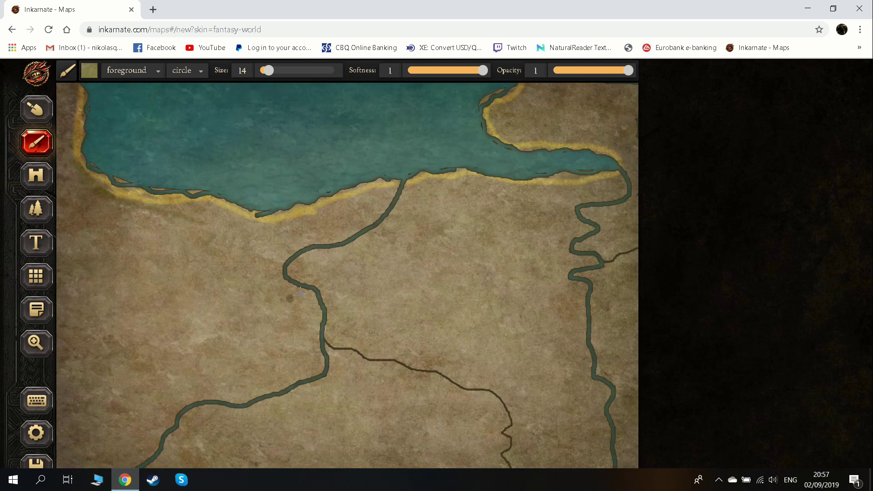
left_click(301, 342)
Outline a region between the two rivers with the Land-4 texture at size 14, and fill and widen it at size 76.
left_click(90, 75)
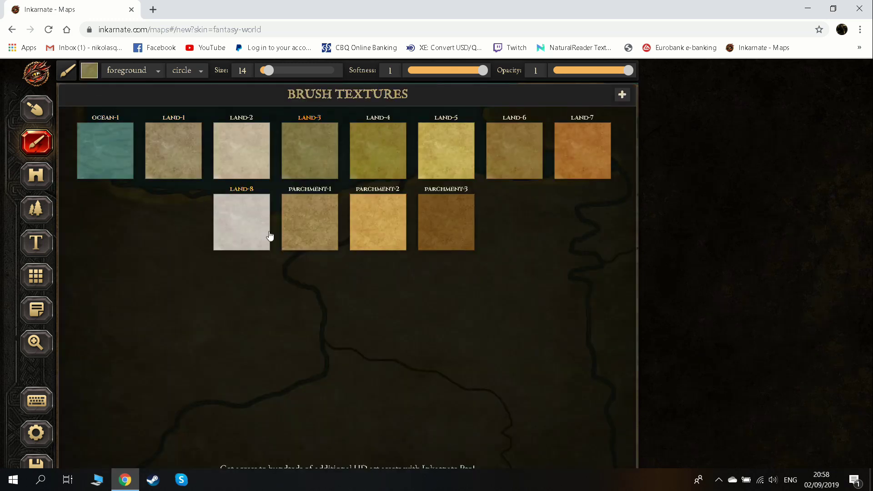
left_click(383, 162)
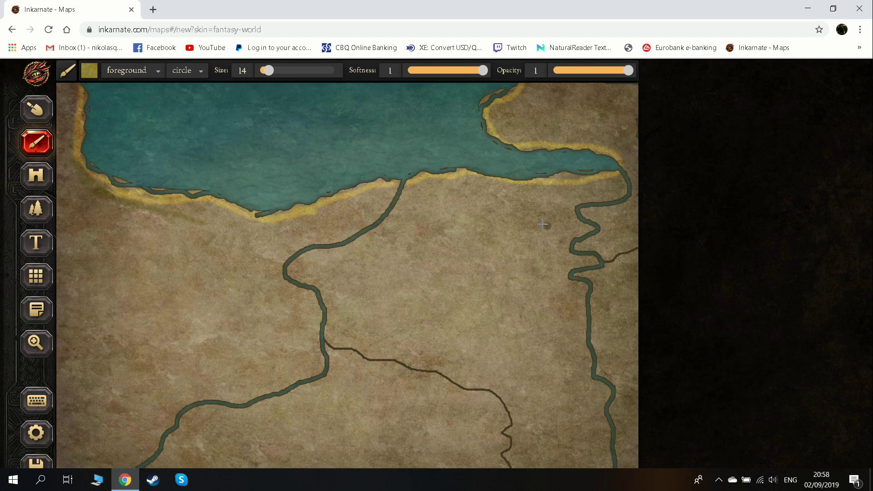
mouse_move(543, 251)
left_mouse_down()
mouse_move(519, 219)
mouse_move(465, 212)
mouse_move(430, 219)
mouse_move(377, 265)
mouse_move(369, 294)
mouse_move(378, 322)
mouse_move(528, 392)
mouse_move(397, 312)
left_mouse_up()
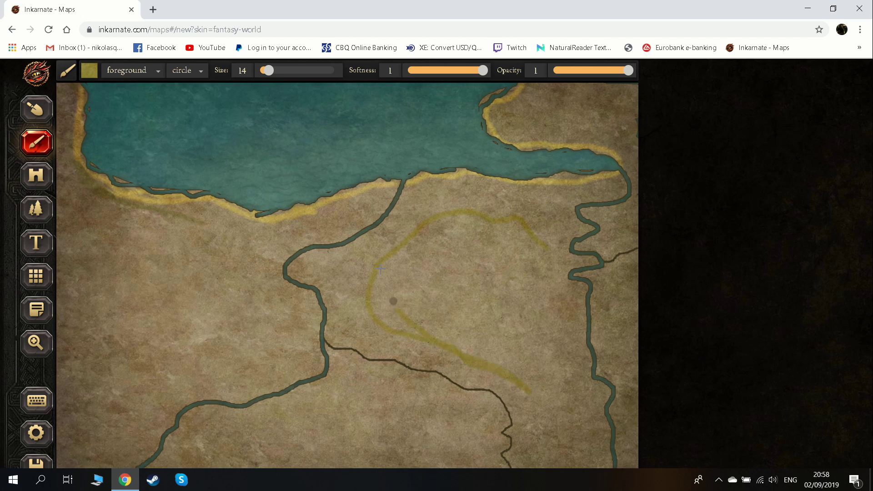
left_click_drag(268, 70, 305, 70)
mouse_move(436, 291)
left_mouse_down()
mouse_move(459, 317)
mouse_move(416, 270)
mouse_move(405, 307)
mouse_move(419, 322)
mouse_move(387, 287)
mouse_move(410, 252)
mouse_move(439, 233)
mouse_move(468, 221)
mouse_move(504, 223)
mouse_move(538, 245)
mouse_move(552, 286)
mouse_move(497, 244)
mouse_move(451, 269)
mouse_move(449, 324)
mouse_move(455, 274)
mouse_move(481, 265)
mouse_move(523, 303)
mouse_move(547, 344)
mouse_move(523, 336)
mouse_move(465, 281)
mouse_move(479, 318)
mouse_move(518, 364)
mouse_move(396, 310)
mouse_move(383, 279)
mouse_move(406, 249)
mouse_move(488, 221)
mouse_move(535, 240)
mouse_move(565, 447)
left_mouse_up()
mouse_move(501, 340)
left_mouse_down()
mouse_move(475, 294)
mouse_move(477, 273)
mouse_move(510, 310)
mouse_move(478, 262)
mouse_move(437, 250)
mouse_move(407, 272)
mouse_move(433, 306)
mouse_move(515, 346)
mouse_move(559, 417)
mouse_move(569, 453)
mouse_move(548, 277)
mouse_move(533, 250)
mouse_move(511, 240)
mouse_move(428, 261)
mouse_move(399, 273)
mouse_move(379, 295)
mouse_move(416, 328)
mouse_move(521, 365)
mouse_move(566, 454)
mouse_move(430, 324)
left_mouse_up()
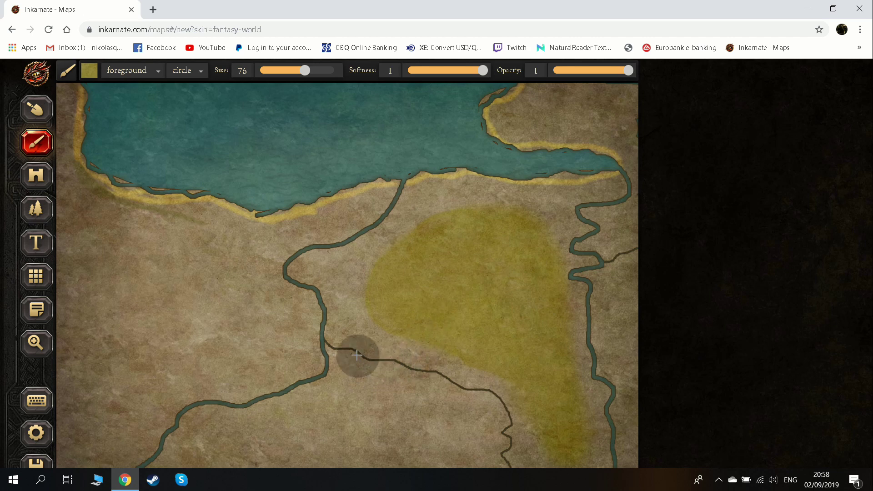
mouse_move(405, 354)
left_mouse_down()
mouse_move(482, 250)
mouse_move(529, 230)
mouse_move(469, 210)
mouse_move(381, 269)
mouse_move(374, 302)
mouse_move(401, 328)
mouse_move(515, 361)
mouse_move(555, 457)
mouse_move(587, 454)
mouse_move(575, 386)
mouse_move(550, 336)
mouse_move(544, 255)
mouse_move(524, 214)
mouse_move(492, 206)
mouse_move(450, 213)
mouse_move(408, 235)
mouse_move(374, 275)
mouse_move(382, 306)
mouse_move(468, 343)
left_mouse_up()
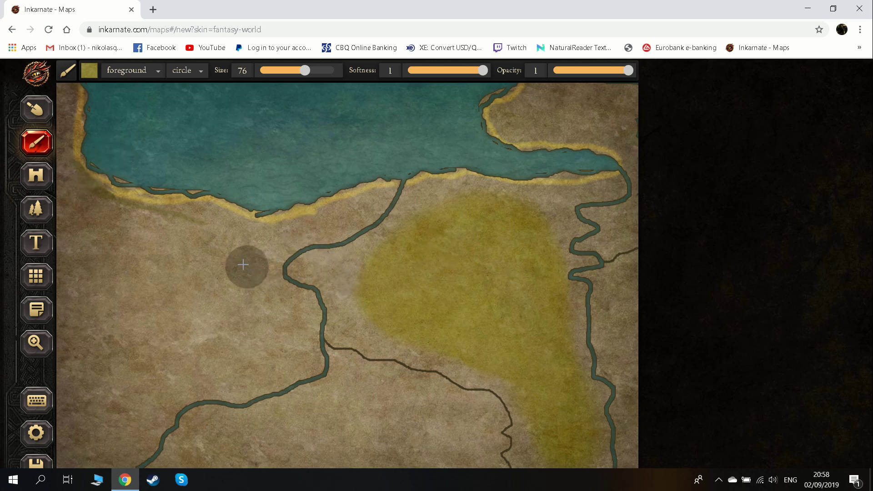
Try a Compass object at 100% scale in the middle of the sea and delete it.
left_click(31, 184)
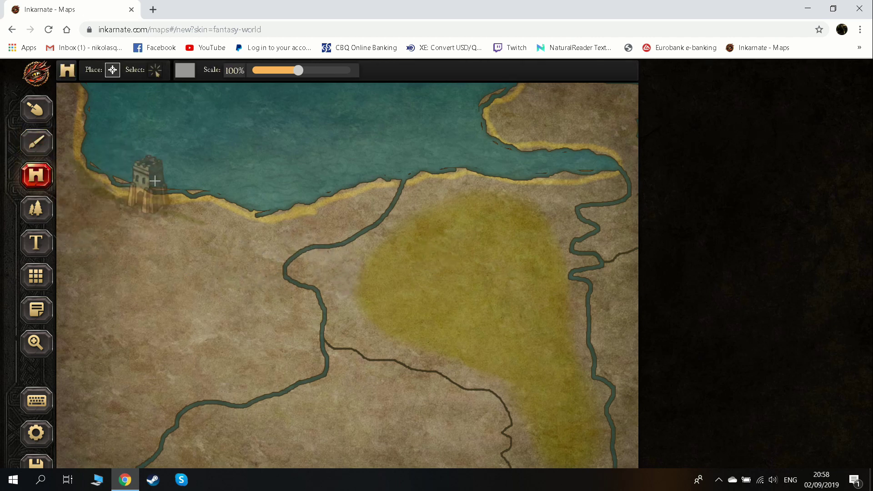
left_click(185, 72)
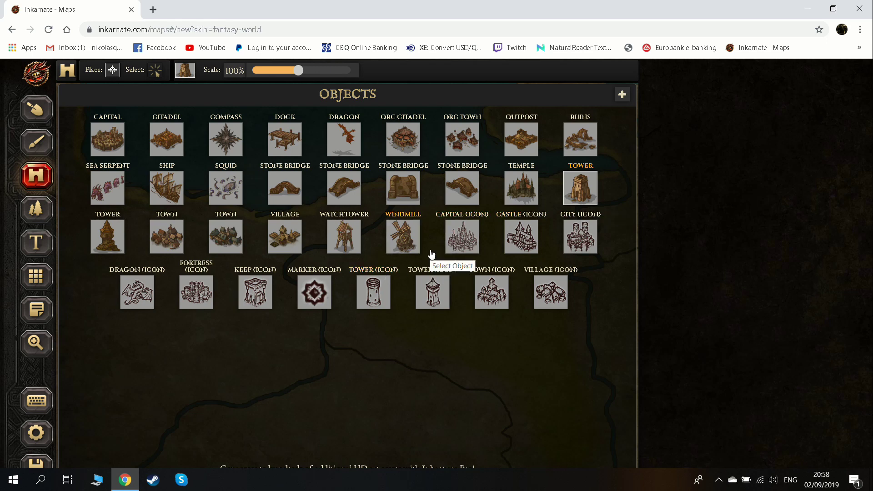
left_click(225, 143)
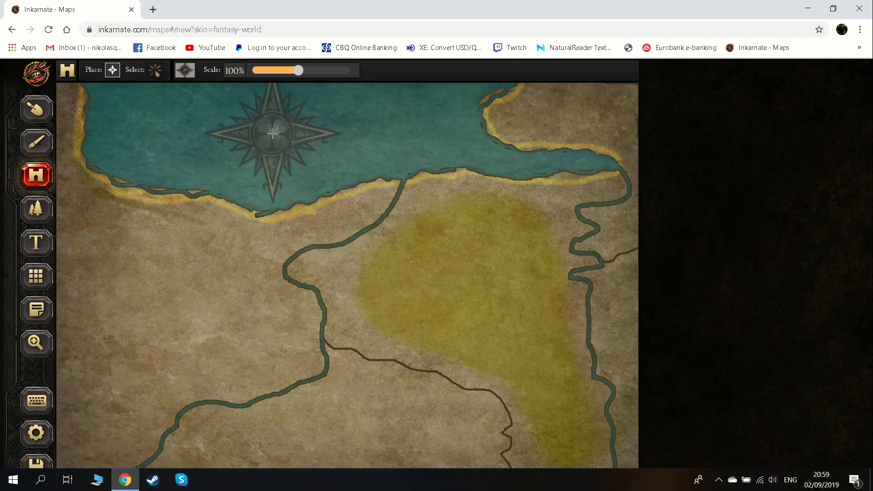
left_click(272, 133)
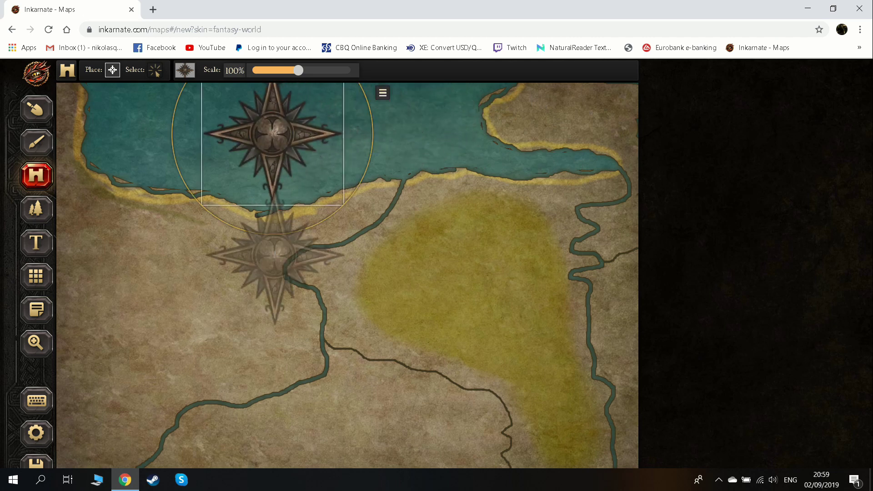
left_click(382, 93)
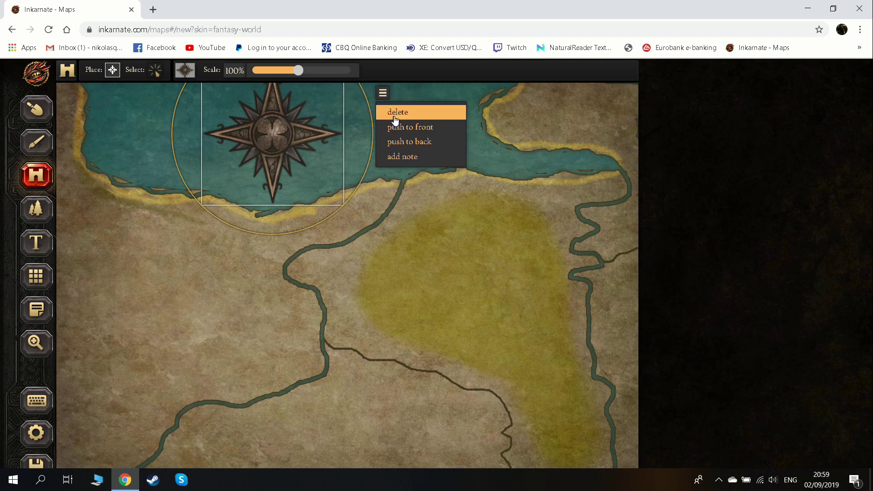
left_click(393, 111)
Place a Capital object at 36% scale in the fork between the western river and its tributary.
left_click(186, 71)
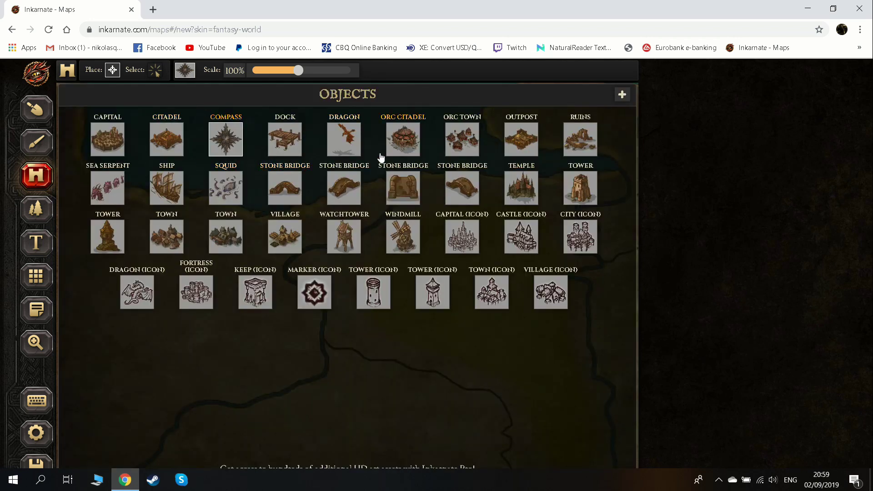
left_click(107, 139)
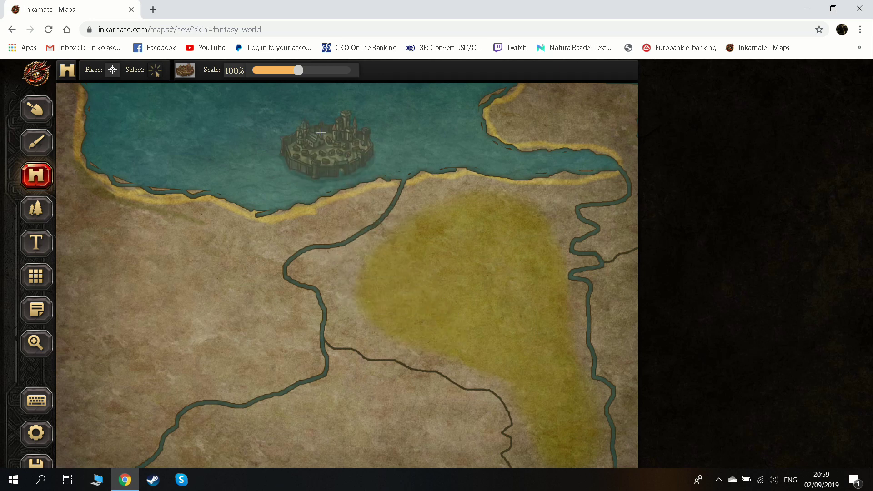
left_click_drag(299, 70, 285, 70)
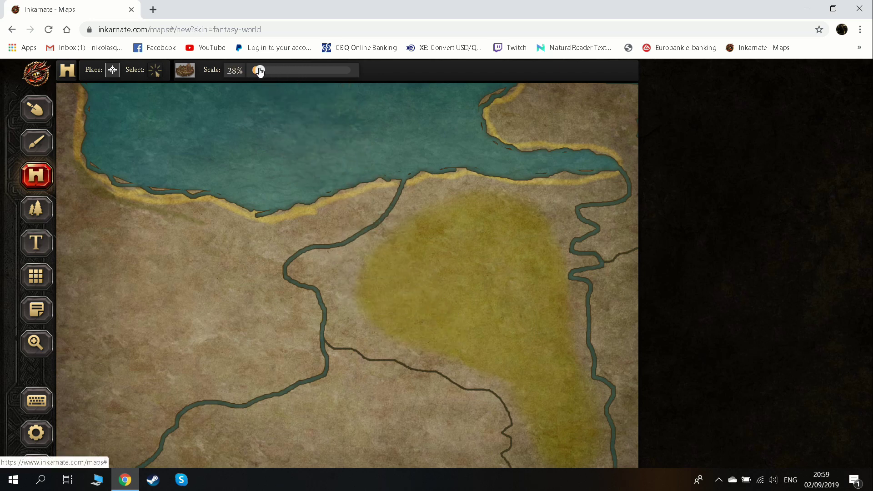
left_click_drag(260, 72, 285, 72)
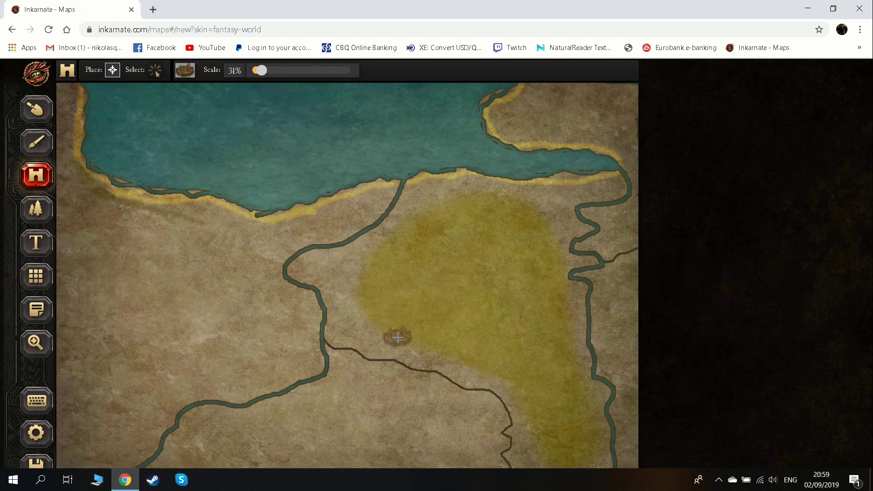
left_click_drag(262, 74, 264, 75)
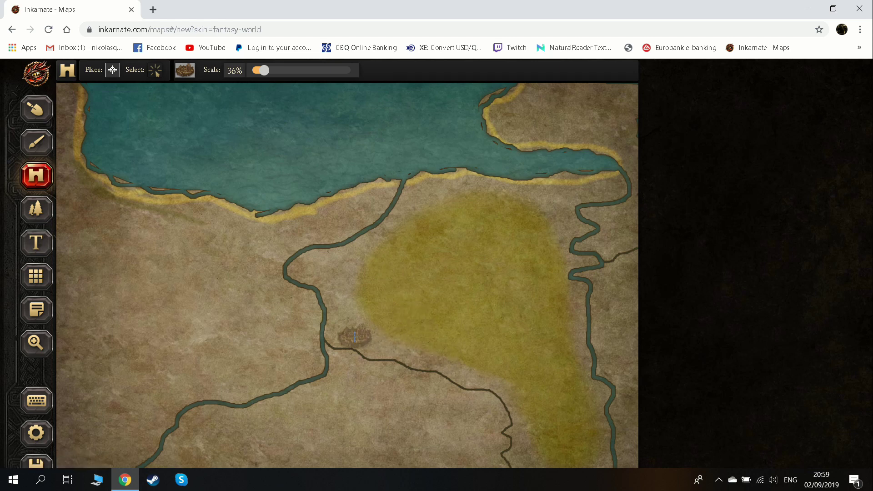
left_click(345, 334)
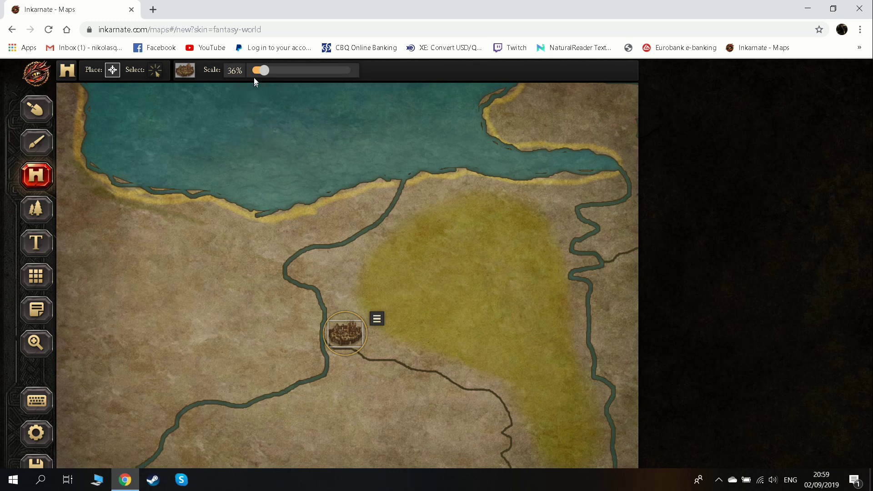
Reduce the placed Capital to 31% scale and add two more, beside the eastern river and near the western tributary's southern end.
left_click_drag(263, 73, 260, 71)
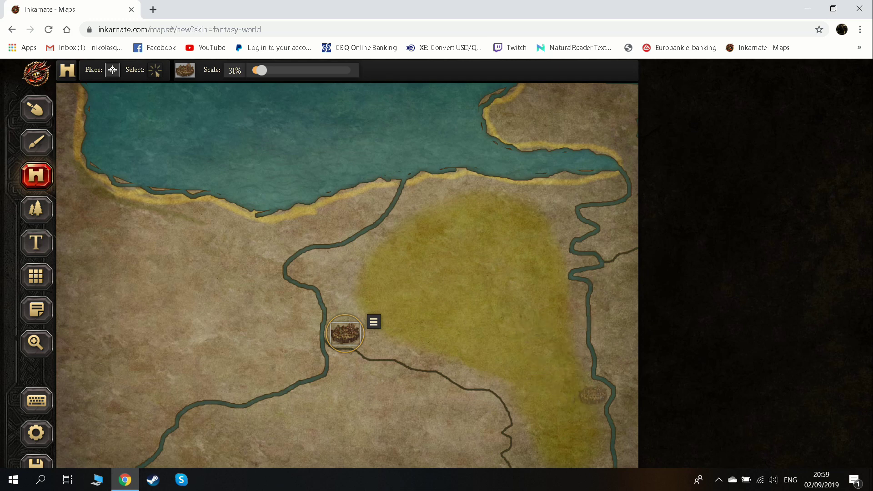
left_click(593, 395)
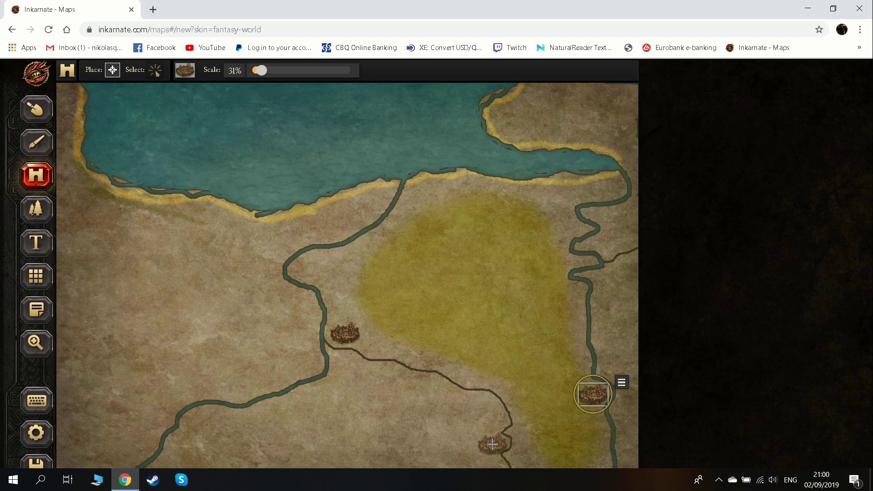
left_click(492, 444)
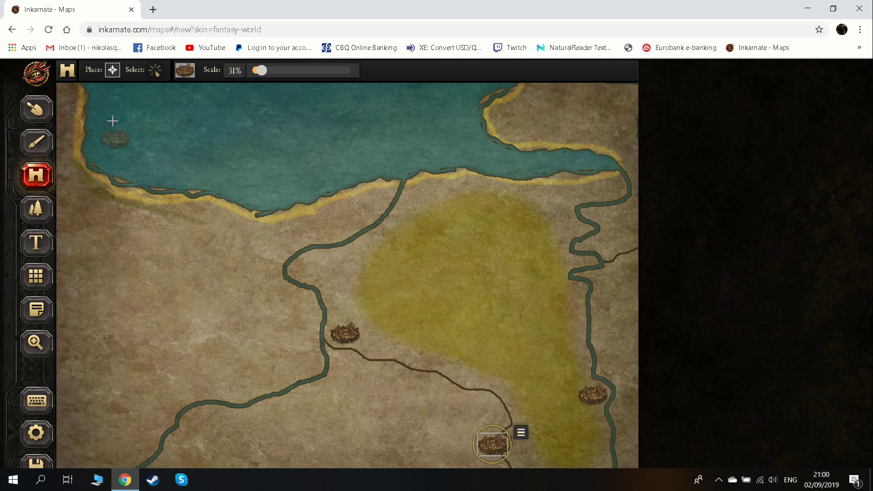
Place two brown-roofed Town objects at 31% scale on the bay's southern beach, one on each side of its lowest point.
left_click(183, 75)
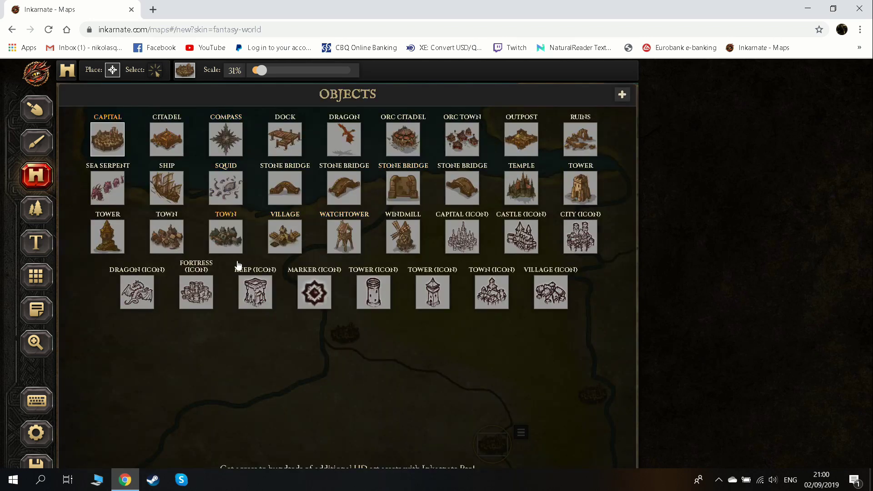
left_click(171, 246)
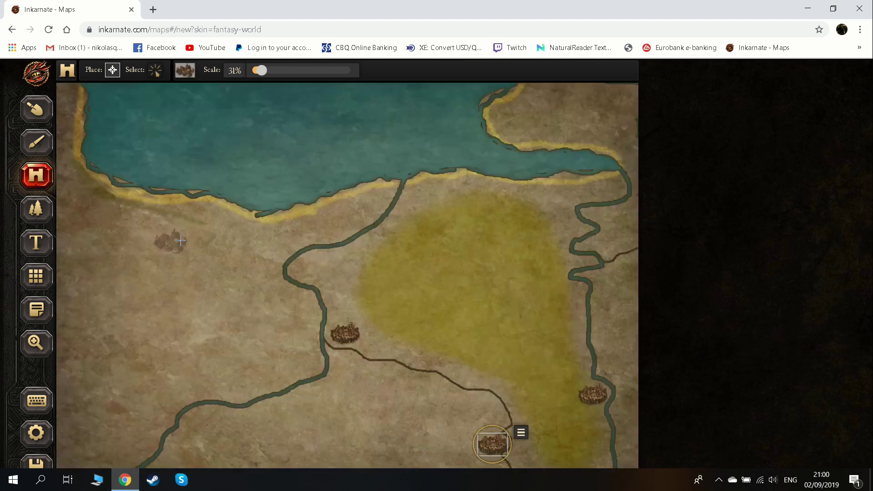
left_click(312, 202)
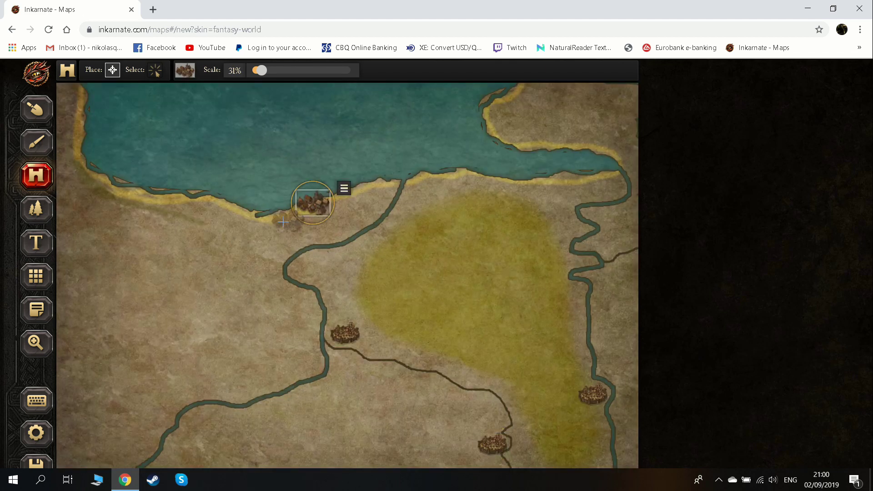
left_click(172, 195)
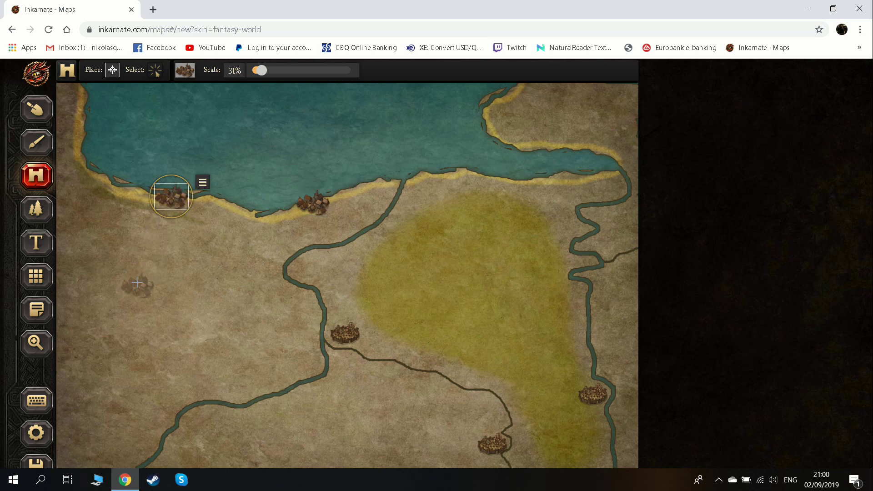
left_click(259, 71)
left_click_drag(260, 73, 266, 75)
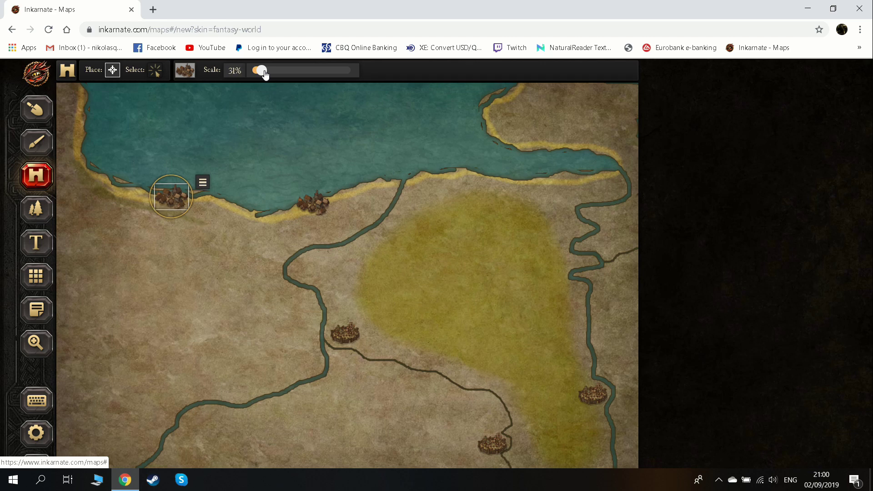
Place three dark-roofed Town objects at 31% scale: on the western plain, near the southern edge below the river fork, and on the northeastern headland.
left_click(185, 73)
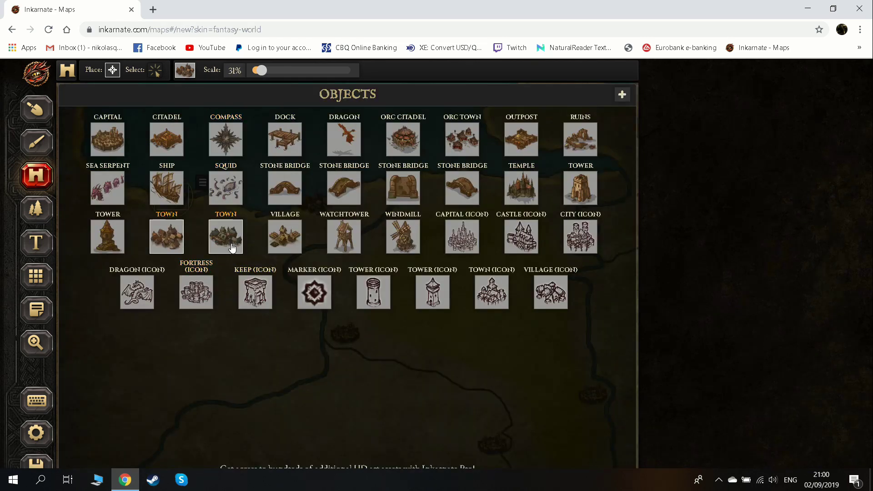
left_click(226, 236)
left_click(148, 317)
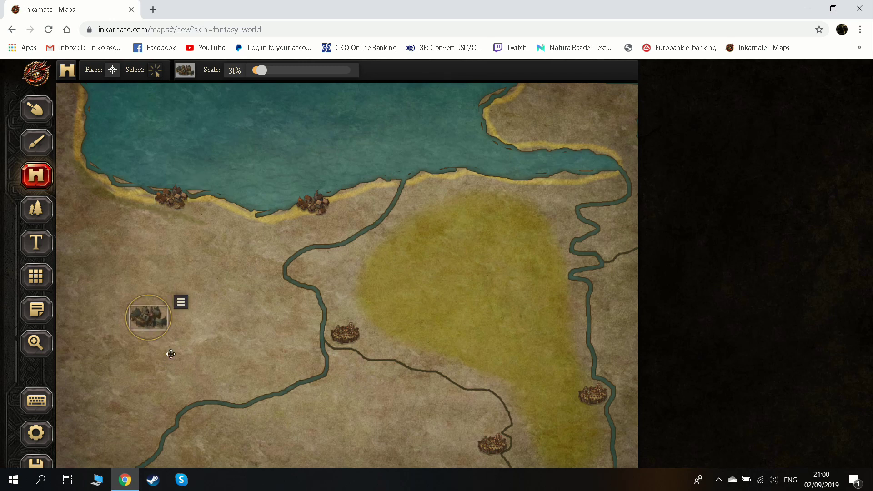
left_click(337, 443)
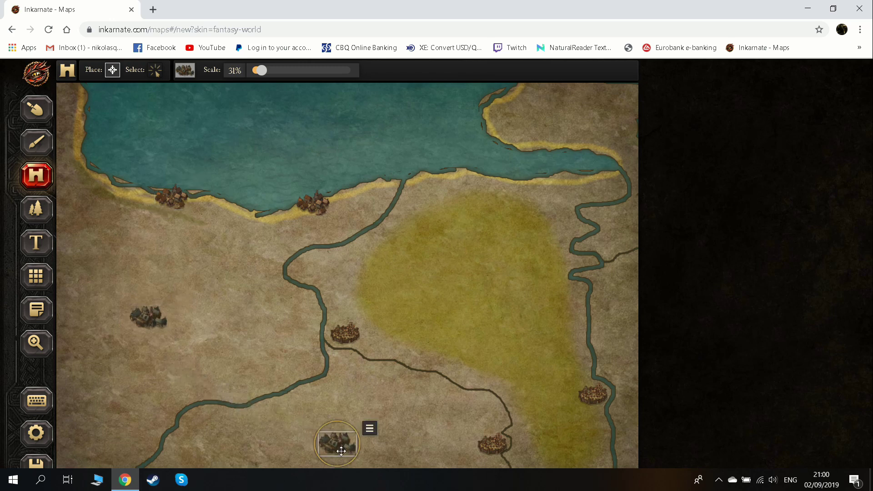
left_click(503, 124)
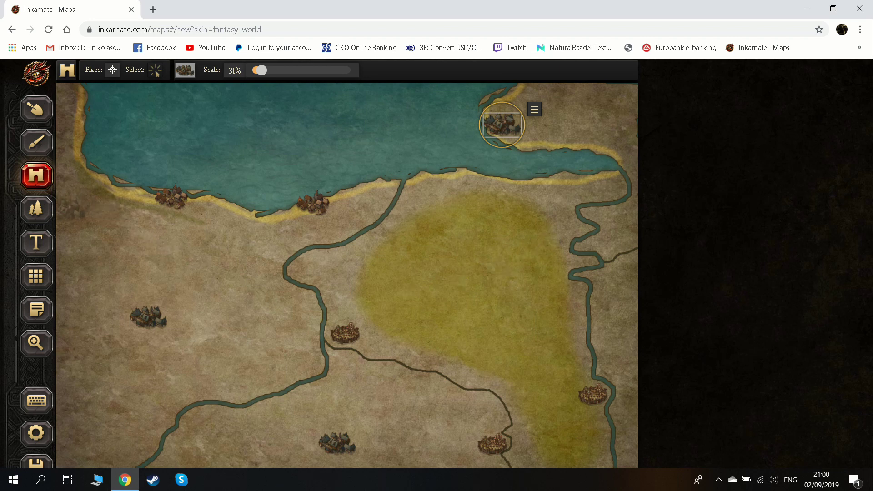
Place a dark-roofed Town on the bay's northwestern coast and an Outpost on the southwestern plain, both at 31% scale.
left_click(73, 102)
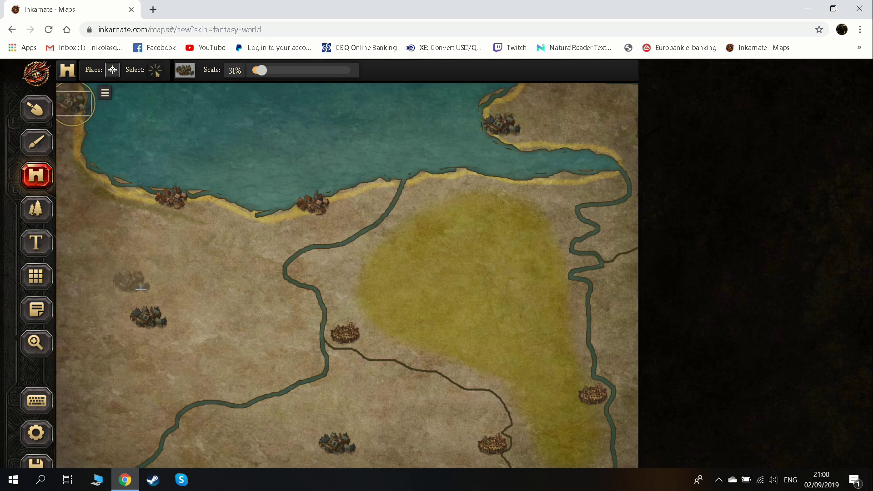
left_click(184, 73)
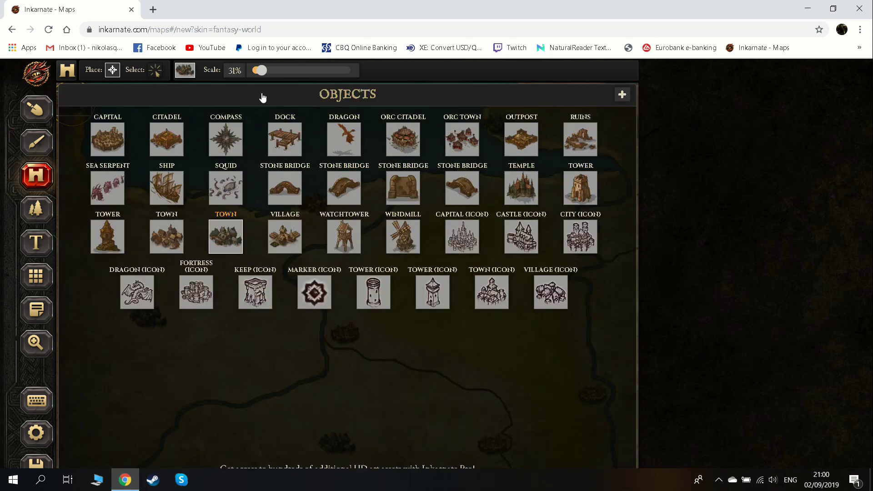
left_click(522, 141)
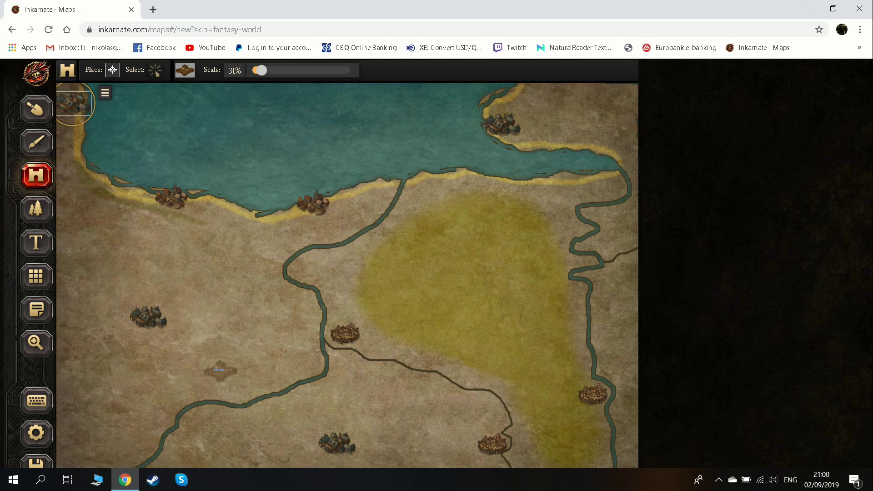
Place three Towers at 41% scale: beside the western plain's Town, below the river-fork Capital, and above the Capital at the tributary's southern end.
left_click(184, 70)
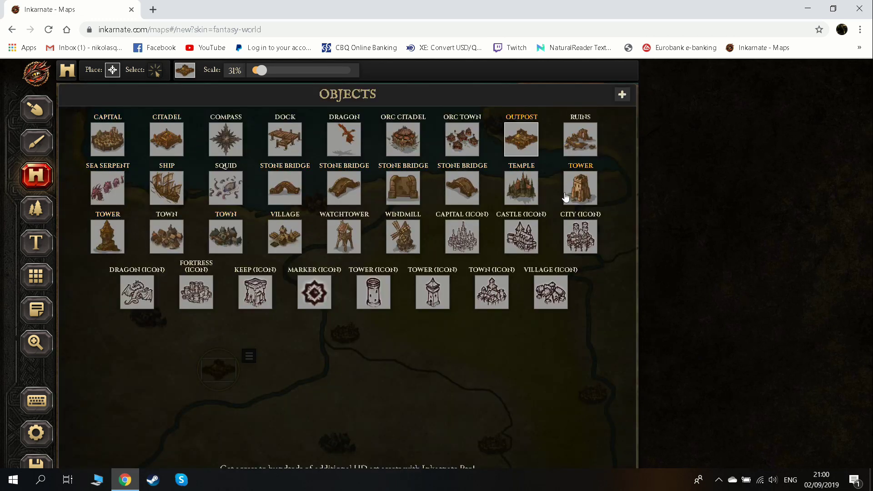
left_click(581, 188)
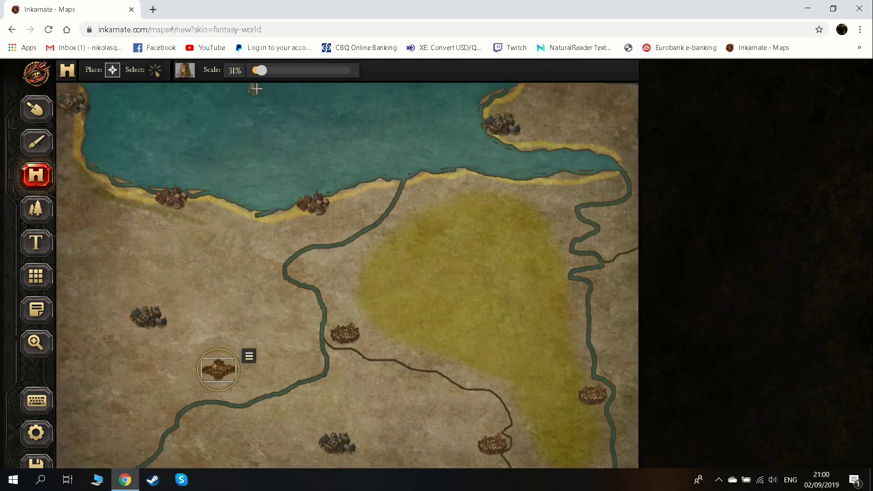
left_click_drag(261, 72, 259, 71)
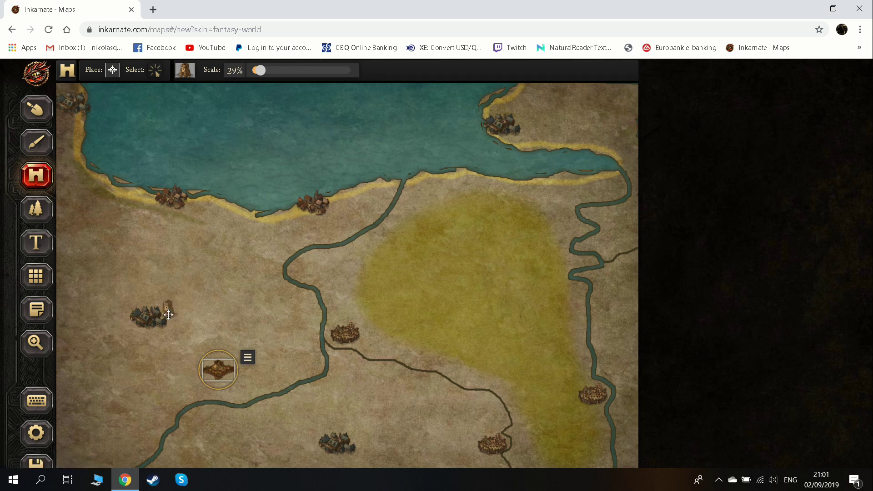
left_click(168, 315)
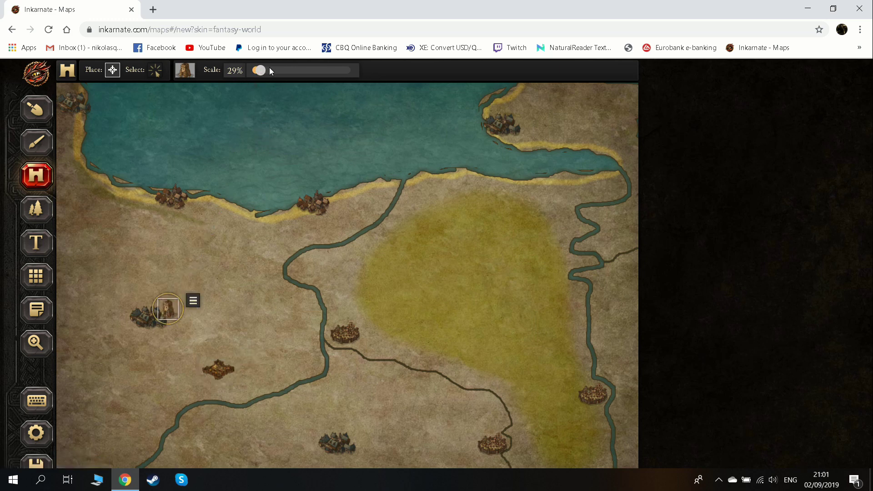
left_click_drag(263, 73, 269, 74)
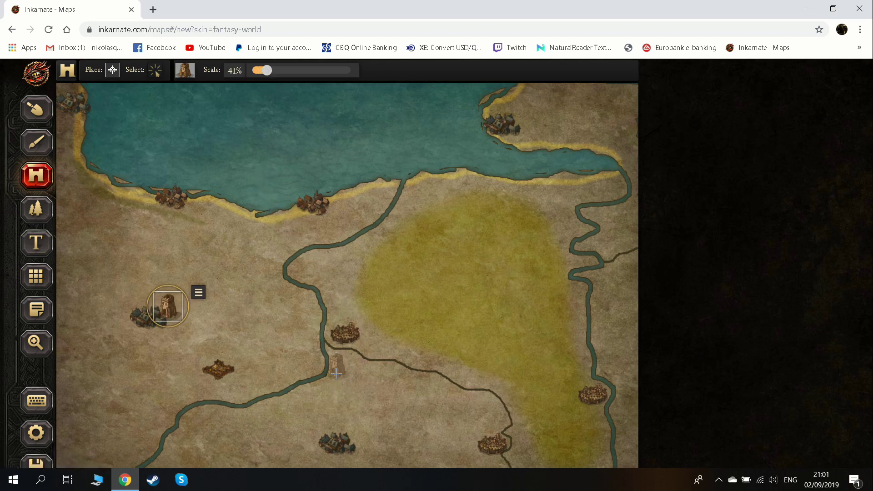
left_click(336, 374)
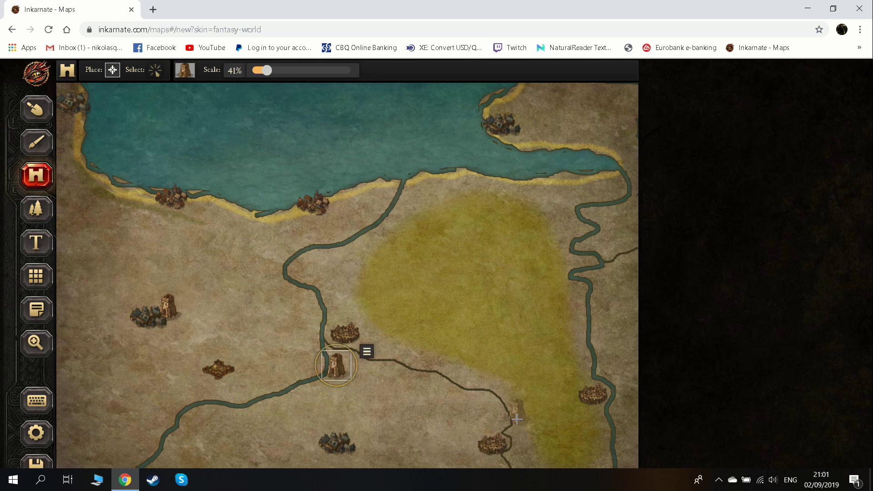
left_click(517, 419)
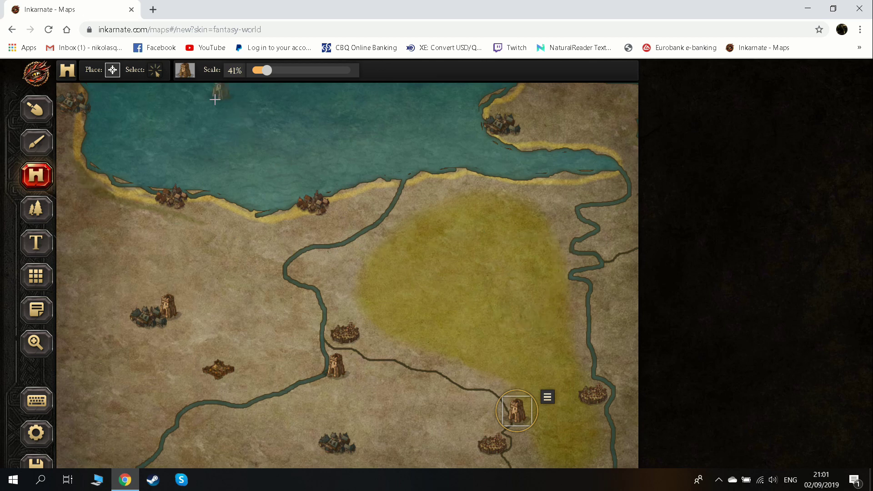
Place four Dock objects at 48% scale along the bay, one beside each coastal Town.
left_click(184, 70)
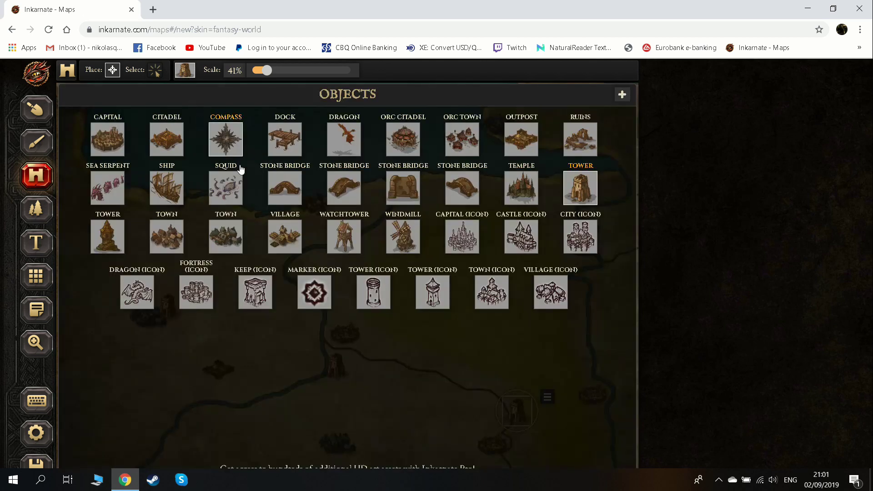
left_click(285, 144)
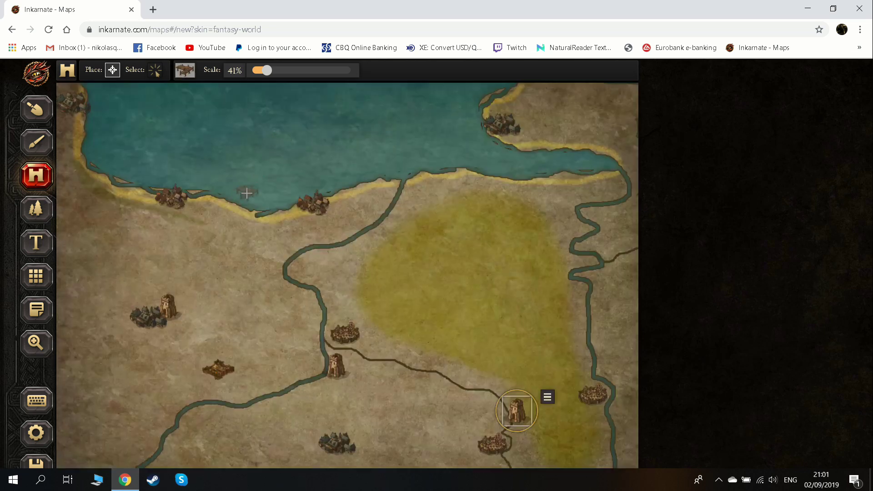
left_click(194, 192)
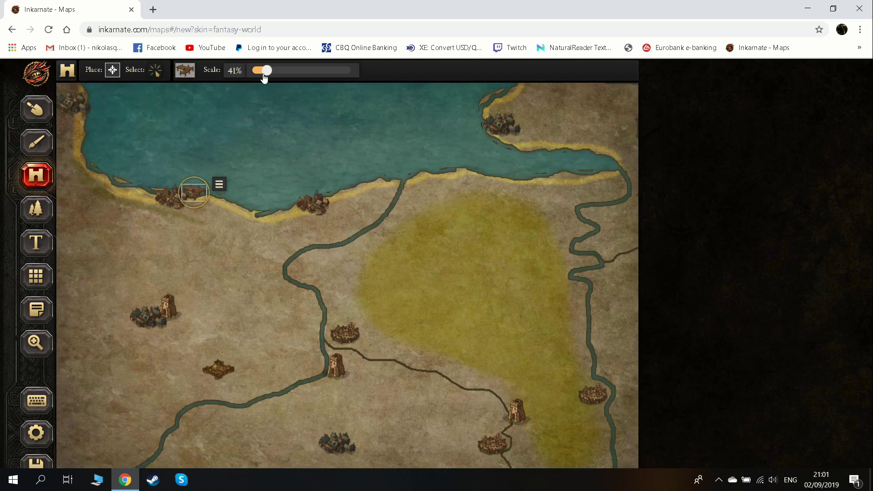
left_click_drag(264, 77, 271, 74)
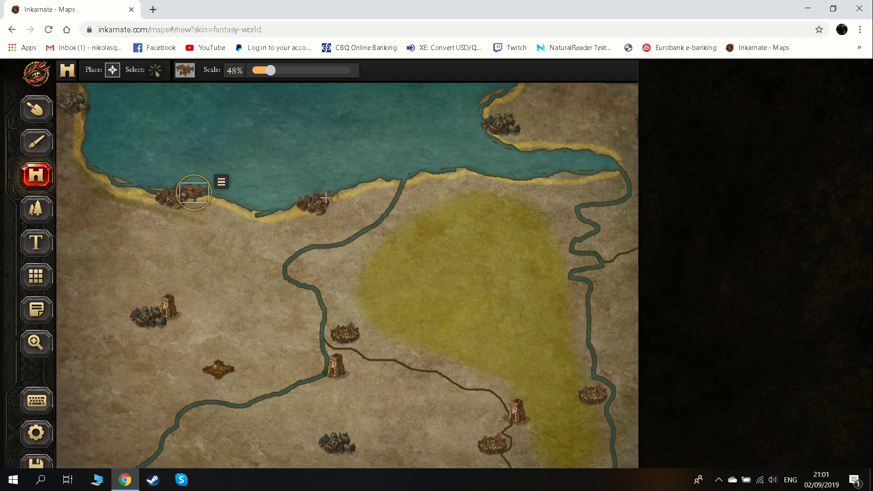
left_click(327, 191)
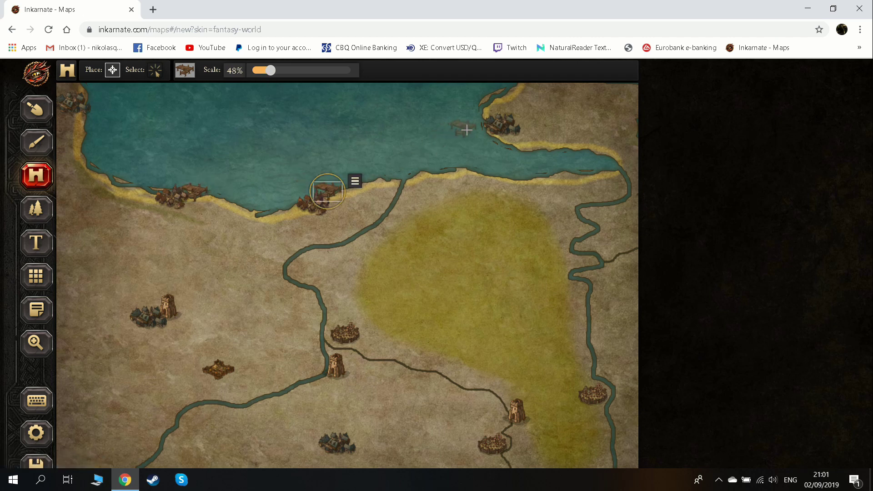
left_click(493, 140)
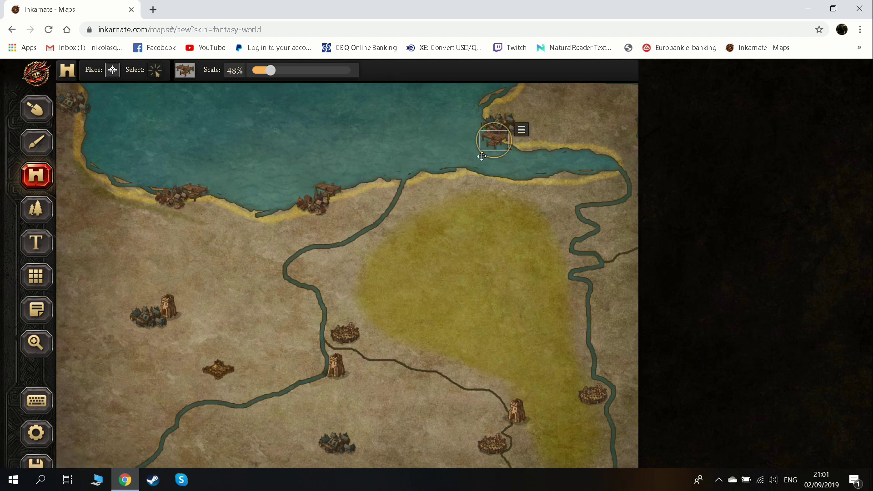
left_click(91, 117)
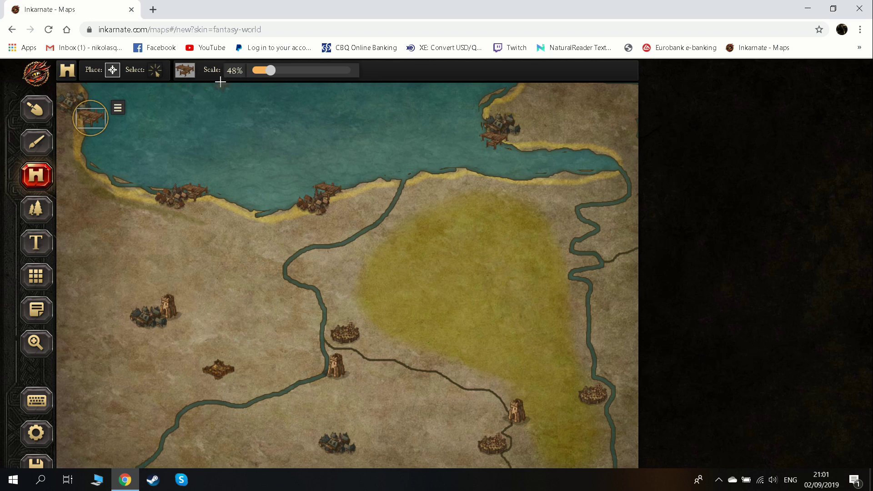
Place four Ships at 48% scale in the bay, one near each Dock, rotating the two western ones counterclockwise to sit level.
left_click(183, 71)
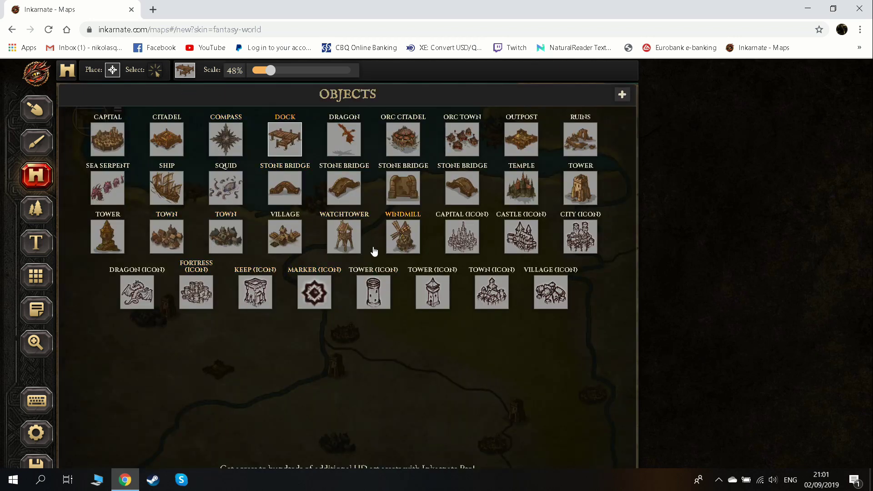
left_click(166, 190)
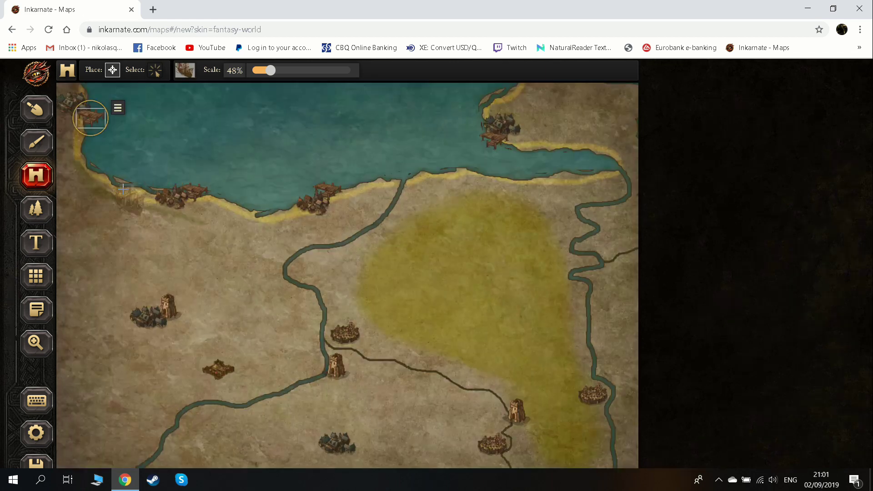
left_click(131, 127)
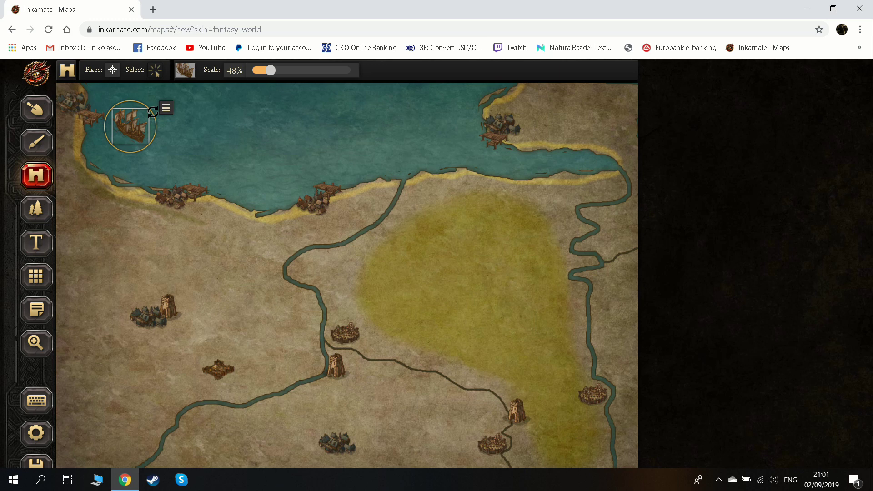
left_click_drag(153, 111, 160, 106)
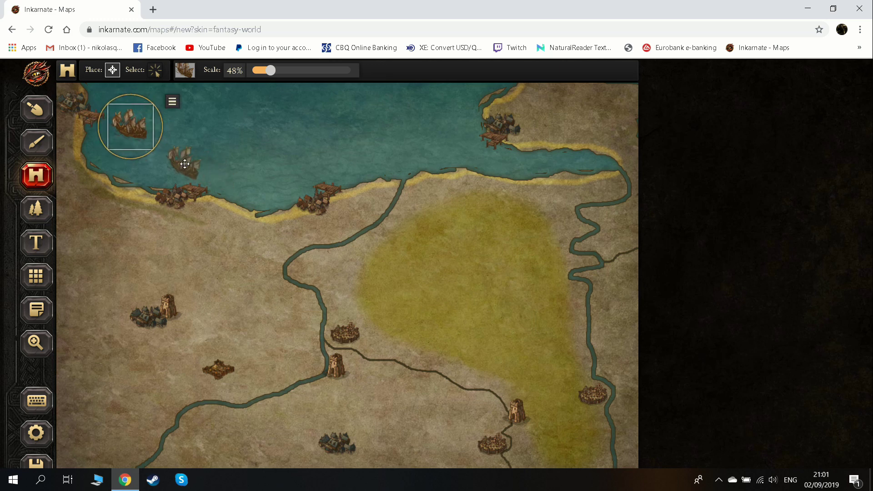
left_click(186, 163)
left_click_drag(187, 140, 176, 144)
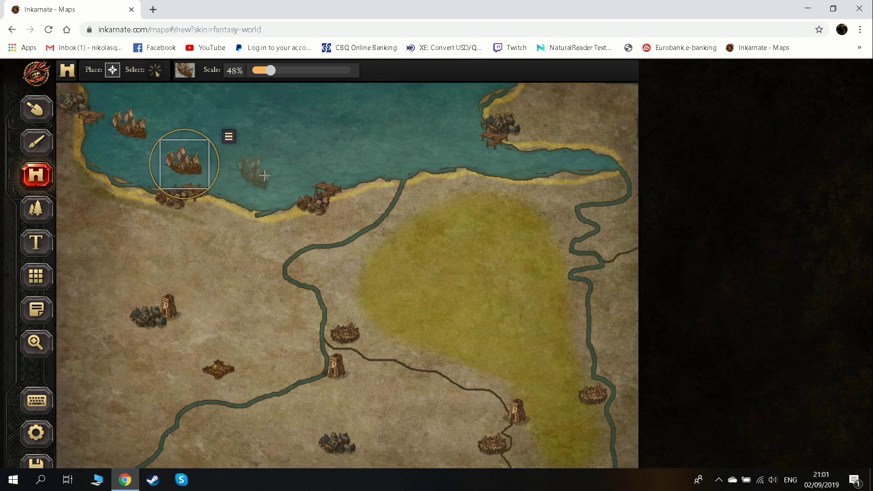
left_click(300, 180)
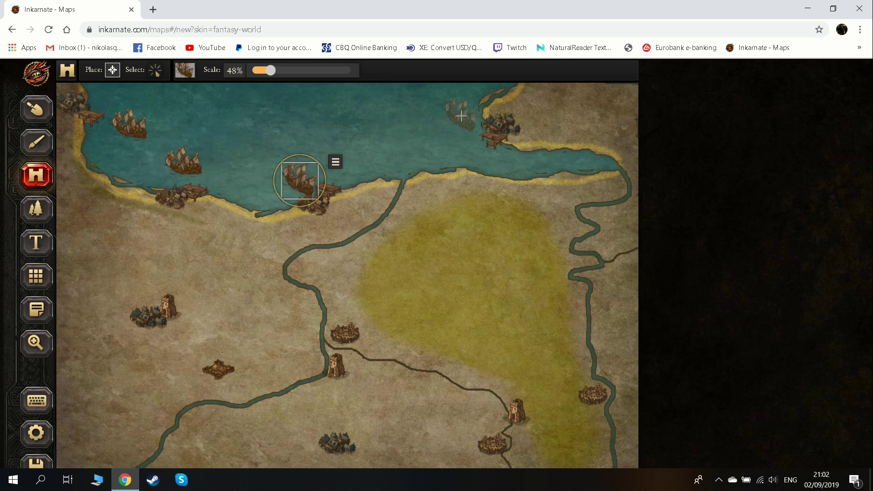
left_click(461, 116)
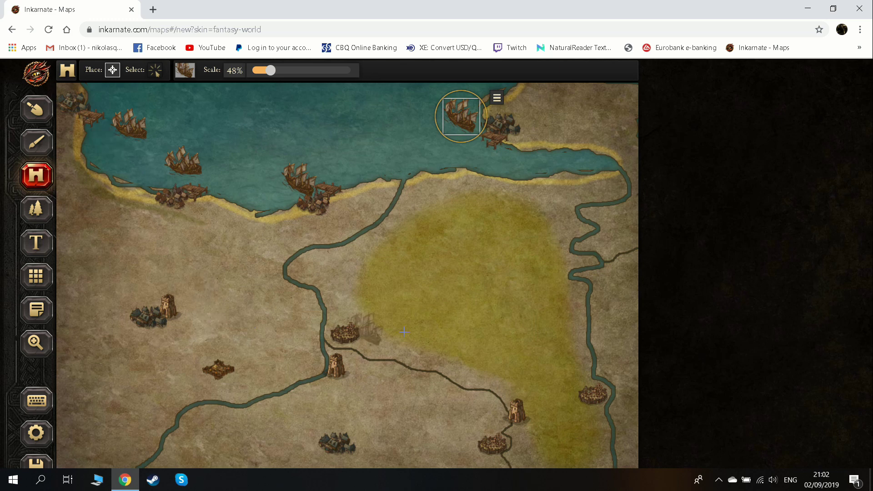
Place an Outpost just west of the eastern river's northern bends and reduce it to 31% scale.
left_click(184, 70)
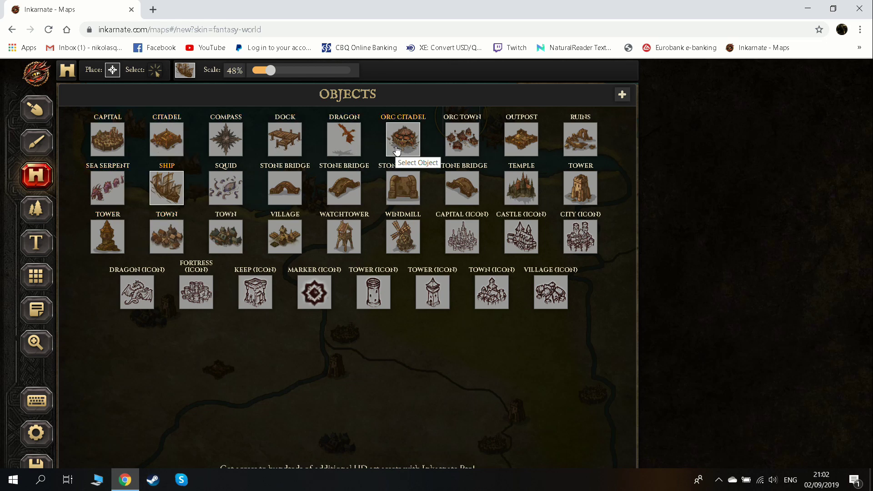
left_click(525, 150)
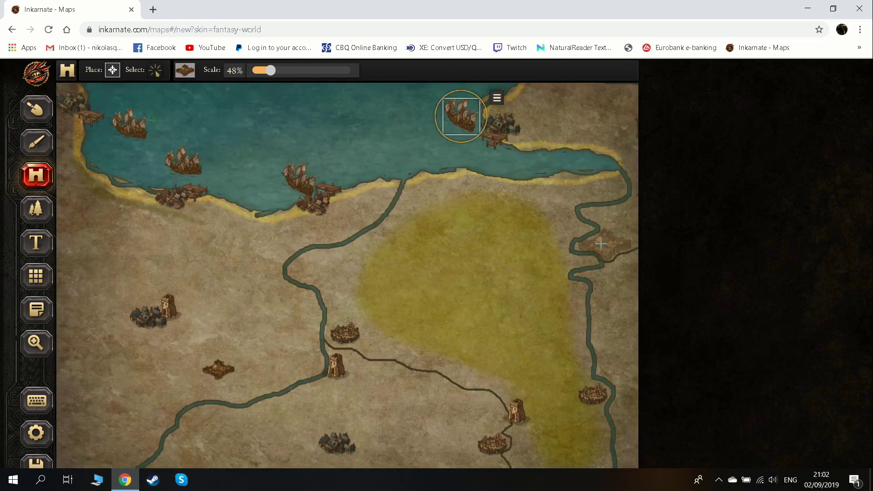
left_click(565, 226)
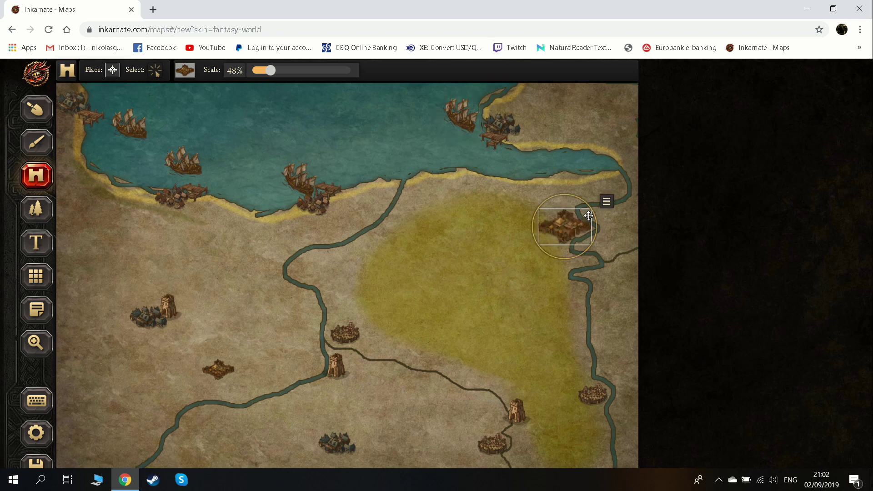
left_click_drag(270, 72, 260, 71)
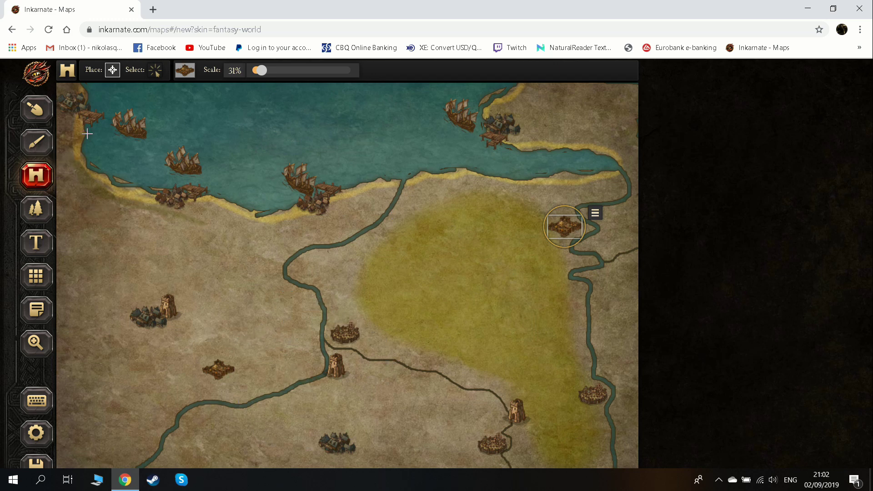
Add the text label "Paris" at size 24 just east of the Capital in the western river fork.
left_click(36, 244)
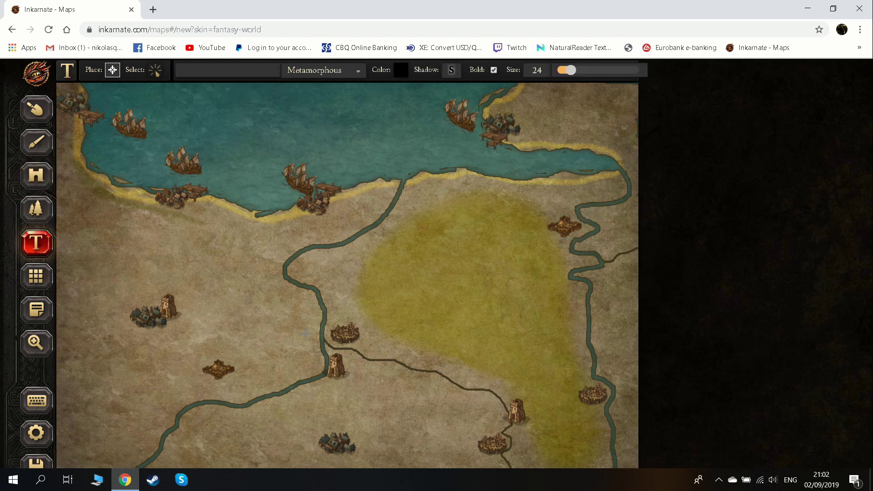
left_click(368, 350)
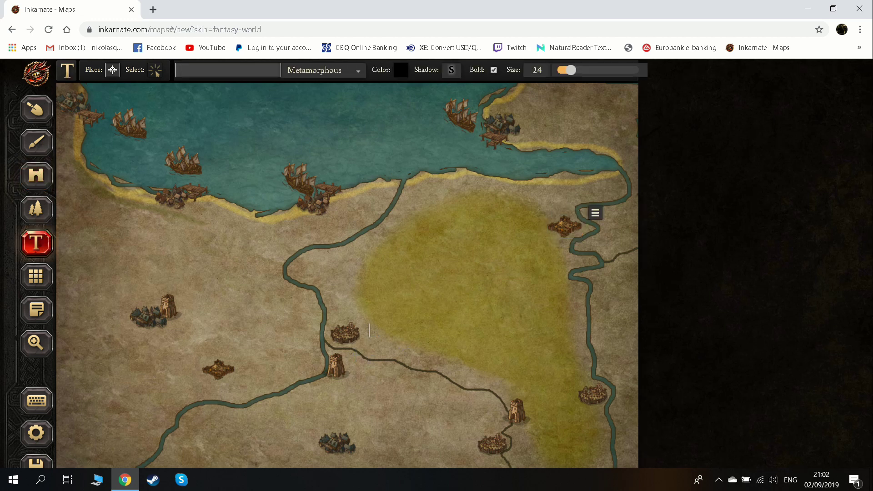
type("P")
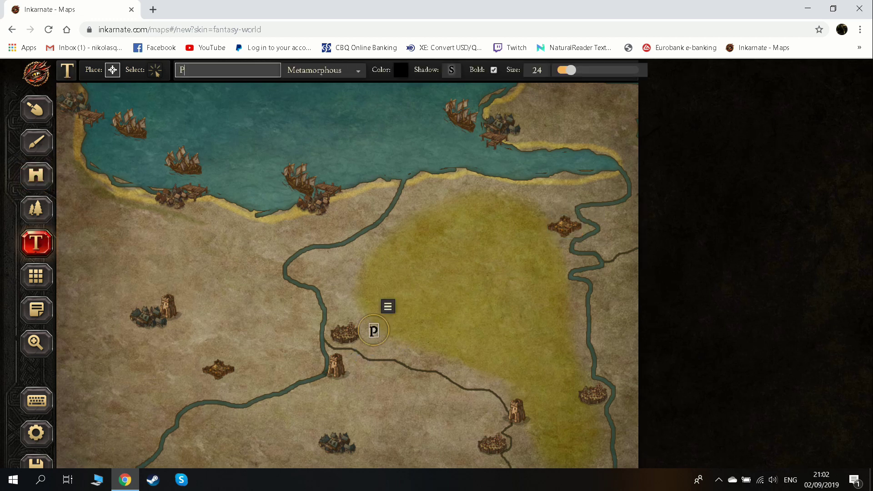
type("aris")
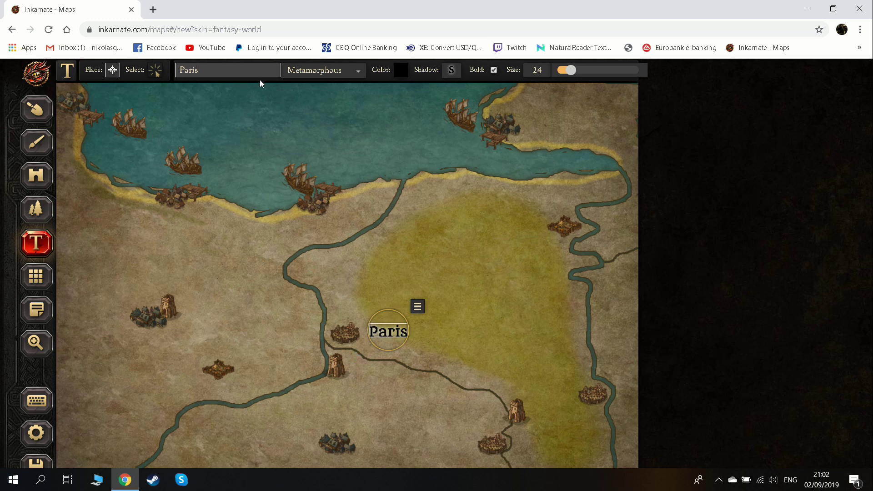
Try the Cinzel font on the Paris label and switch it to Lusitana.
left_click(358, 69)
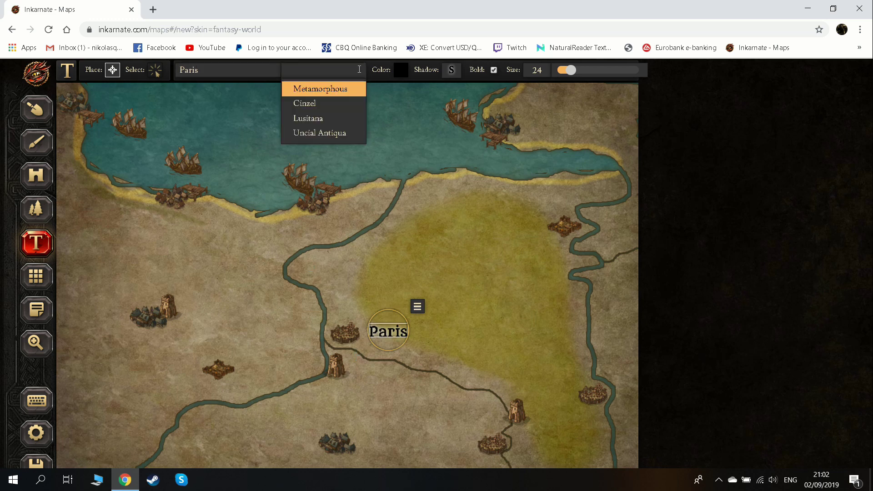
left_click(334, 104)
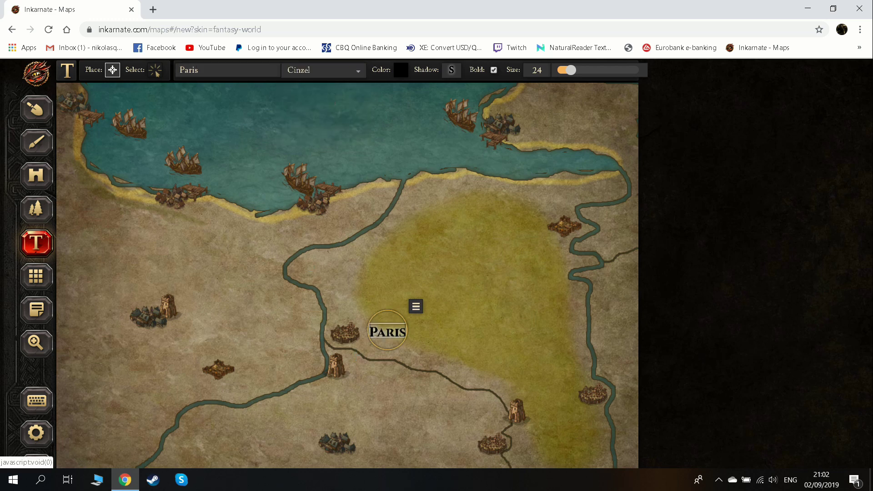
left_click(358, 72)
left_click(333, 117)
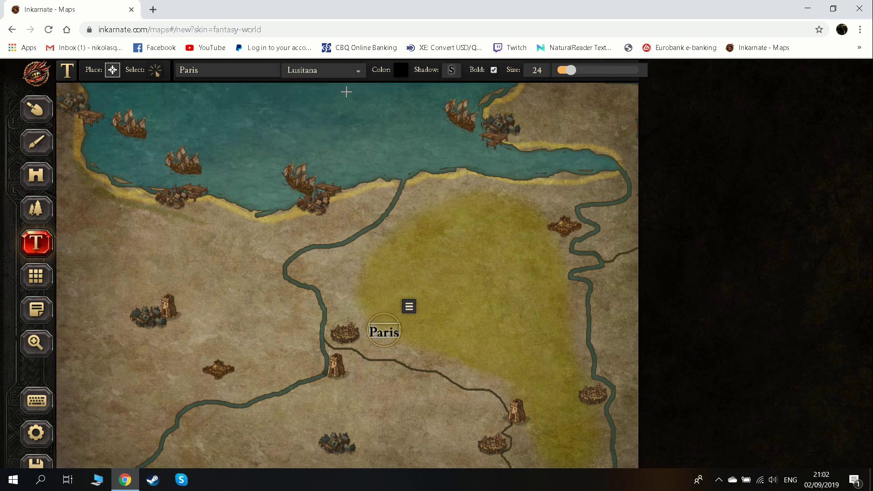
Try the Uncial Antiqua font on the Paris label, switch it to Metamorphous and shift the label slightly closer to the Capital.
left_click(361, 75)
left_click(342, 132)
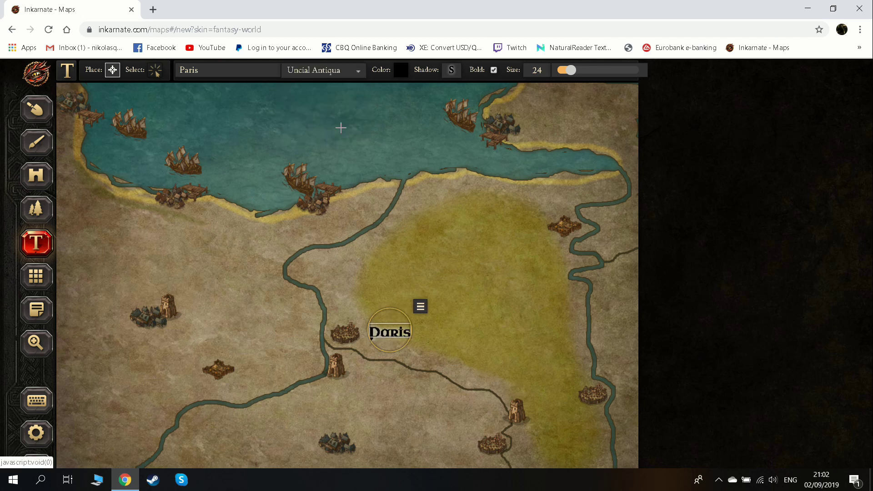
left_click(351, 72)
left_click(333, 88)
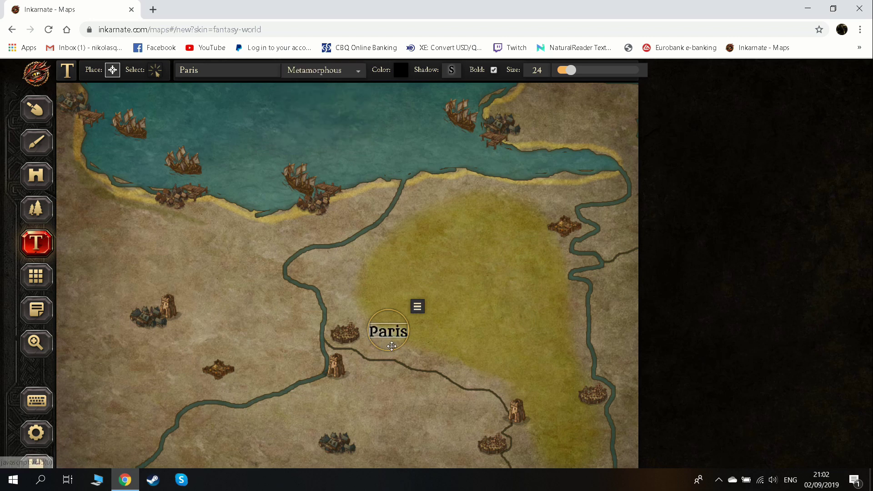
left_click_drag(391, 321, 385, 320)
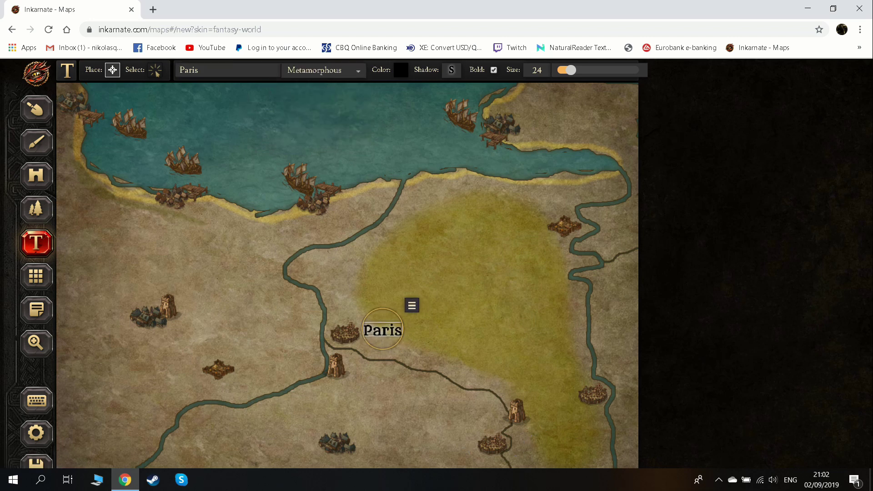
Add the label "Orleans" in Metamorphous at size 24 just east of the settlement below the southeastern tower.
left_click(512, 452)
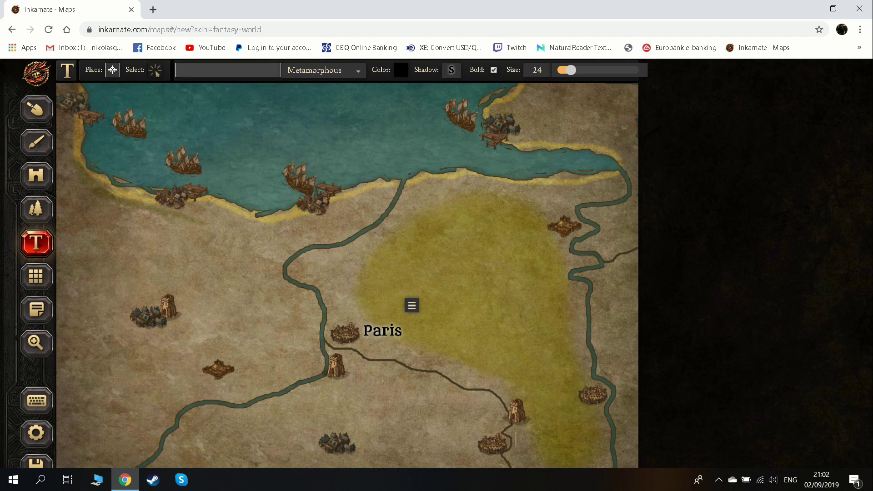
type("Orleans")
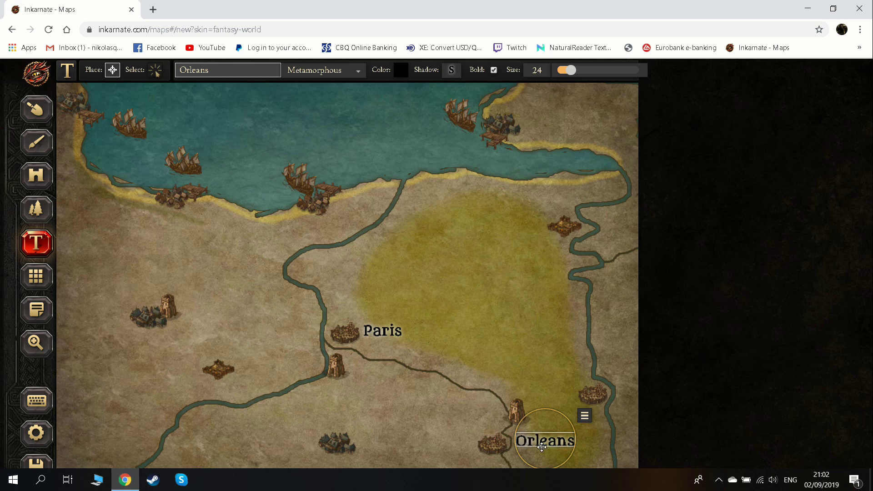
left_click_drag(542, 446, 541, 444)
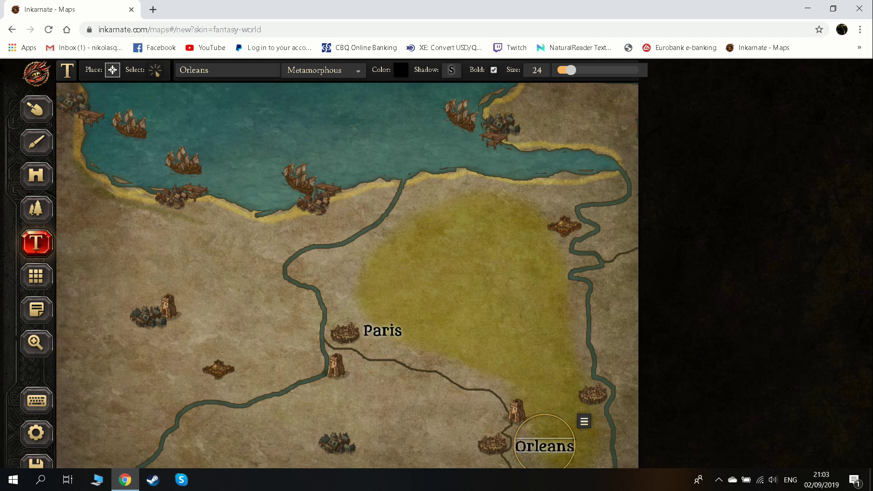
Add the label "Harfleur" at size 16 just east of the central coastal town beside the Dock.
left_click(345, 203)
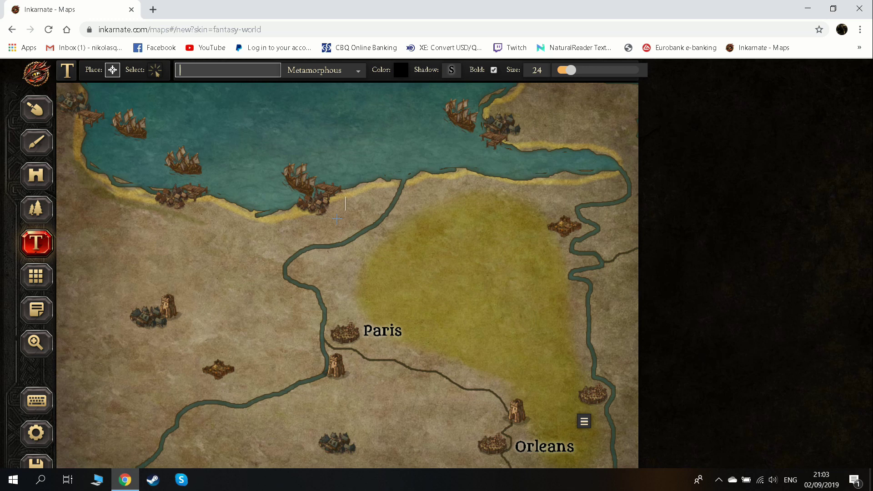
type("Harl")
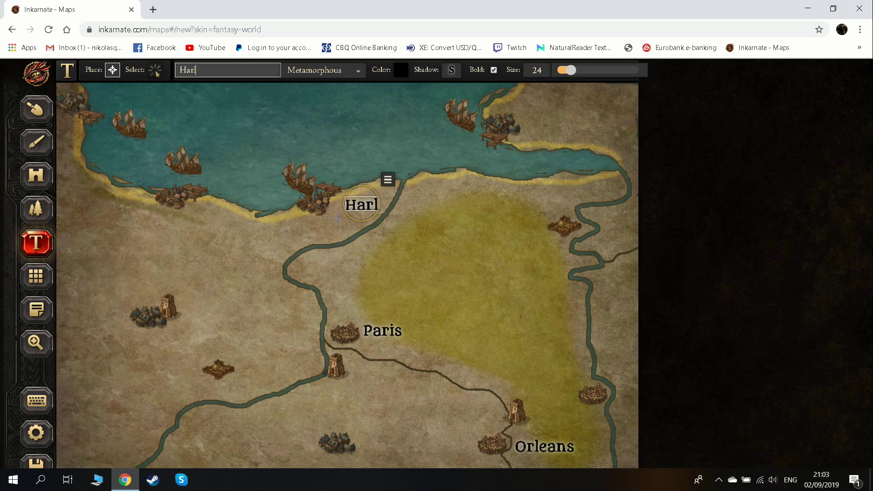
key("BackSpace")
type("fleur")
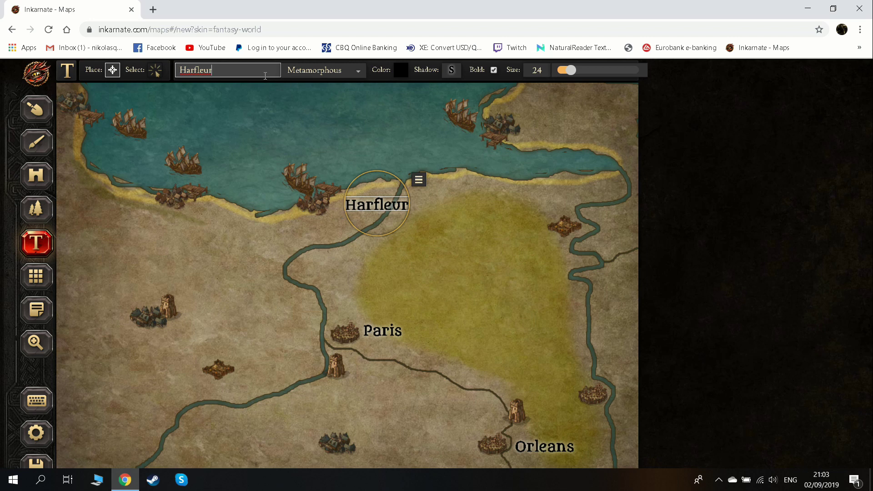
left_click_drag(572, 78, 564, 71)
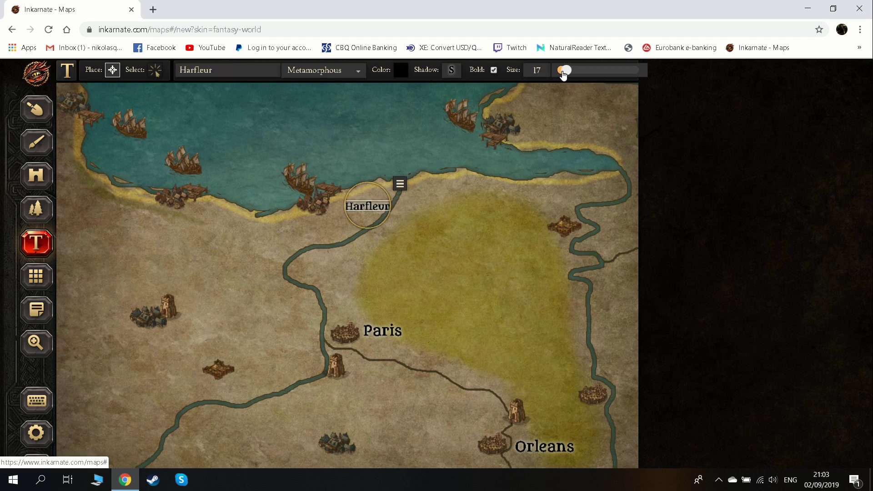
left_click_drag(373, 208, 359, 204)
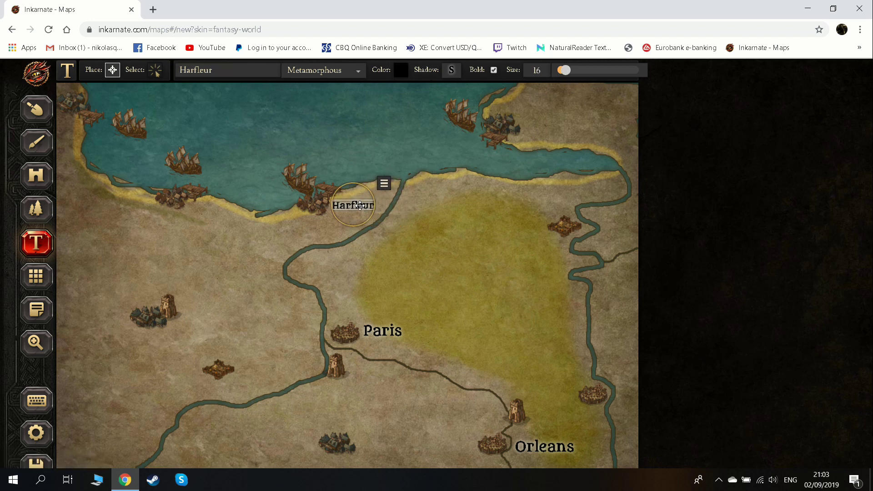
left_click(353, 249)
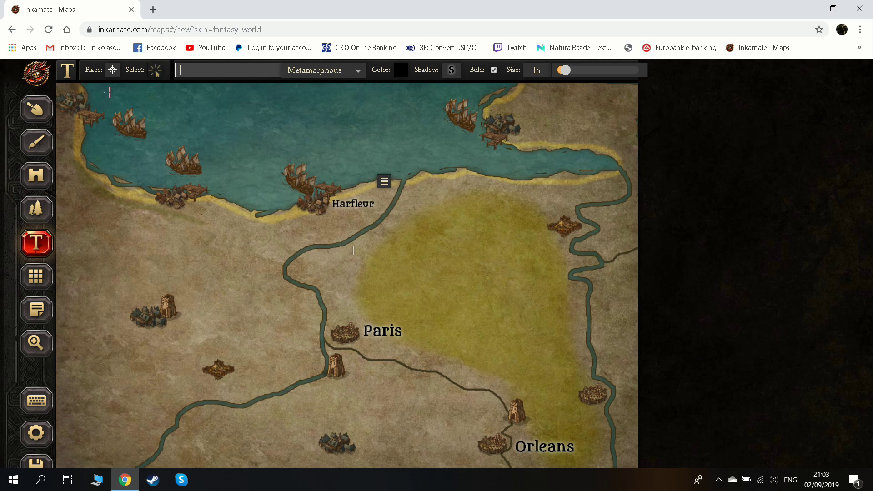
Place a Stone Bridge at 54% scale on the western river's sharp bend northwest of Paris.
left_click(36, 175)
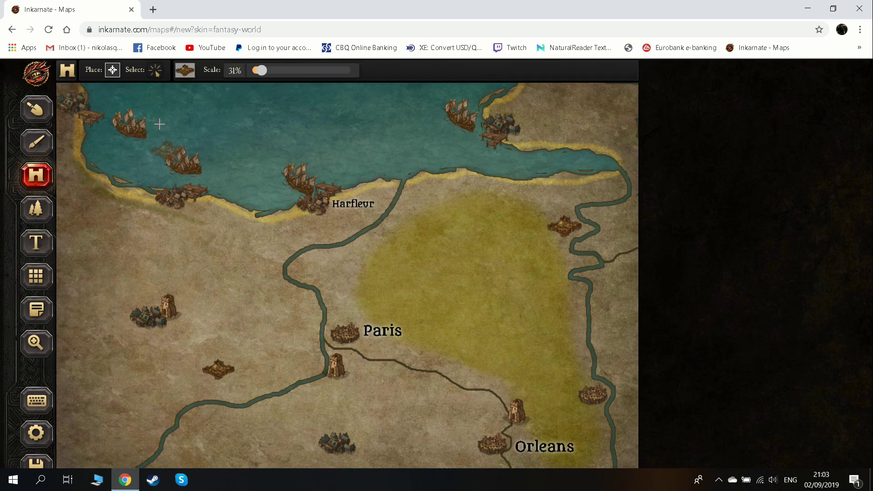
left_click(185, 70)
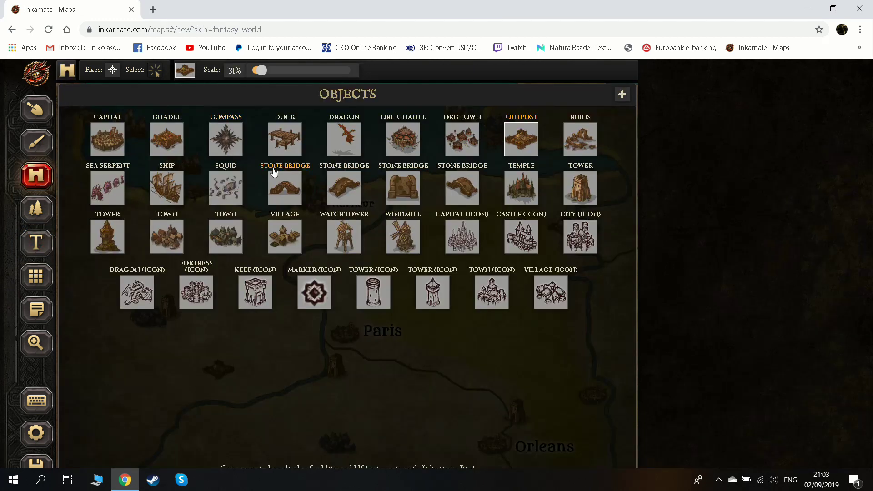
left_click(287, 194)
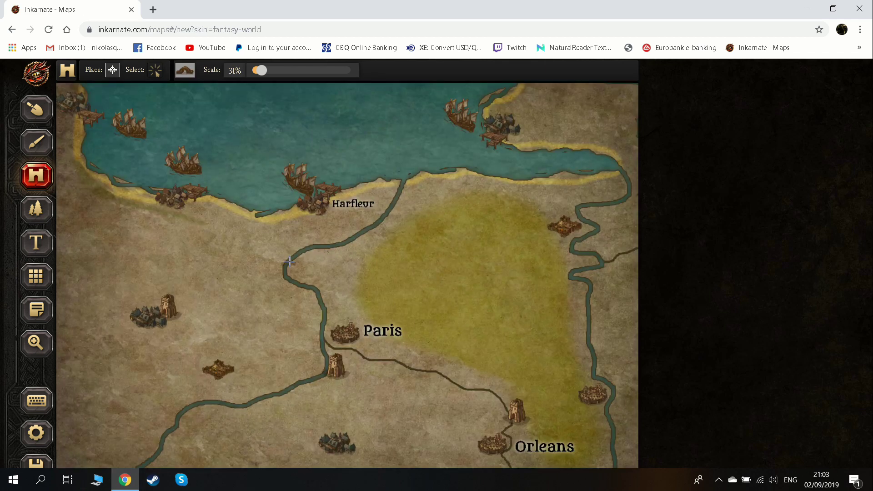
left_click_drag(261, 74, 273, 71)
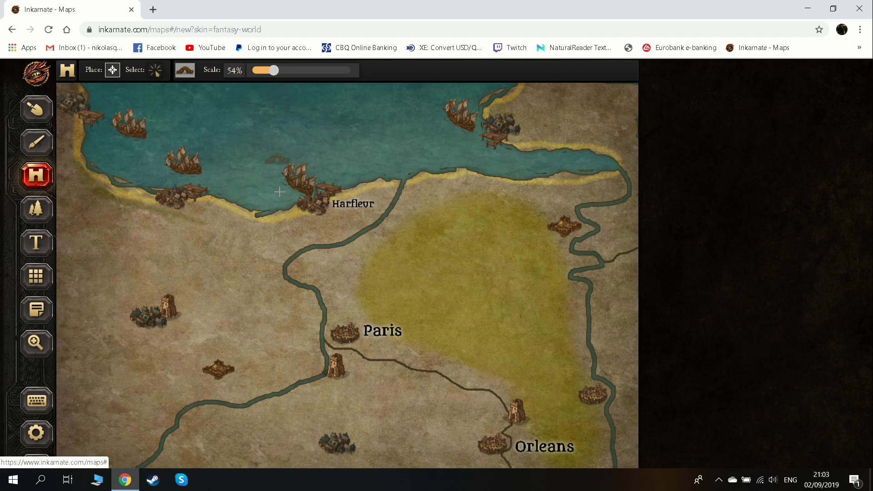
left_click(284, 273)
Place angled Stone Bridges on the river southwest of Paris at 54% scale and on the river beside Harfleur, enlarging the latter to 72%.
left_click(178, 71)
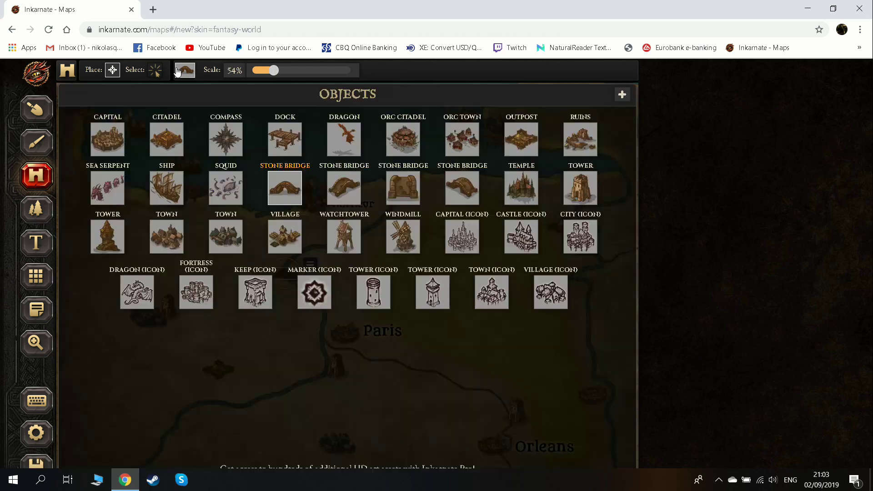
left_click(462, 188)
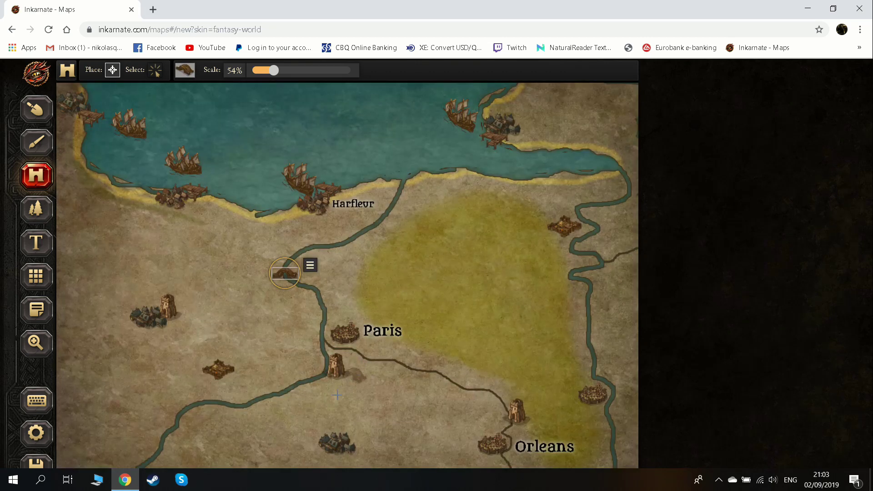
left_click(264, 398)
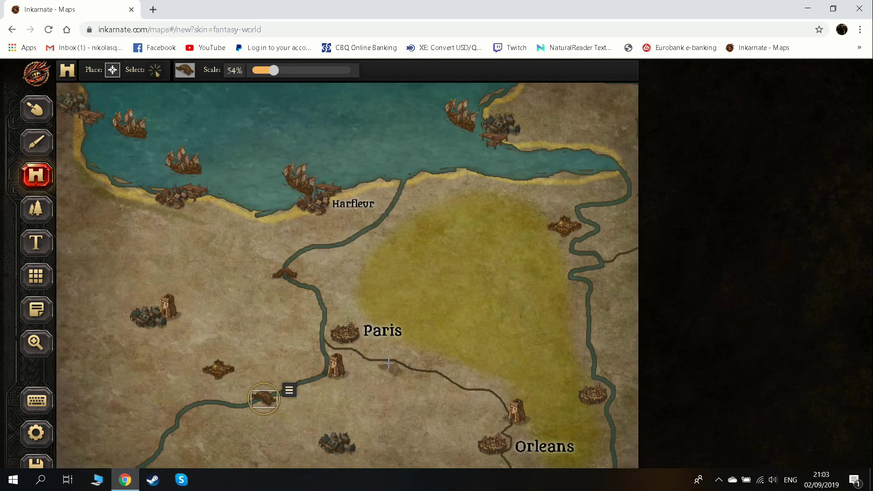
left_click(382, 217)
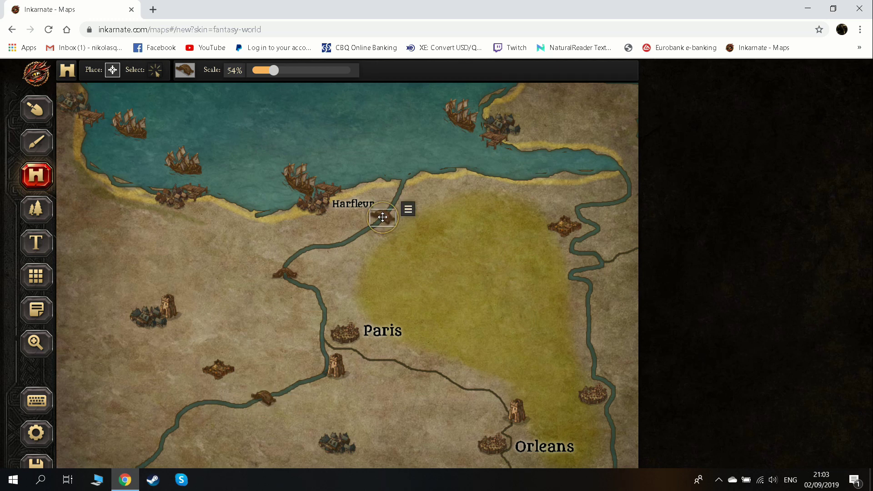
left_click_drag(273, 70, 281, 77)
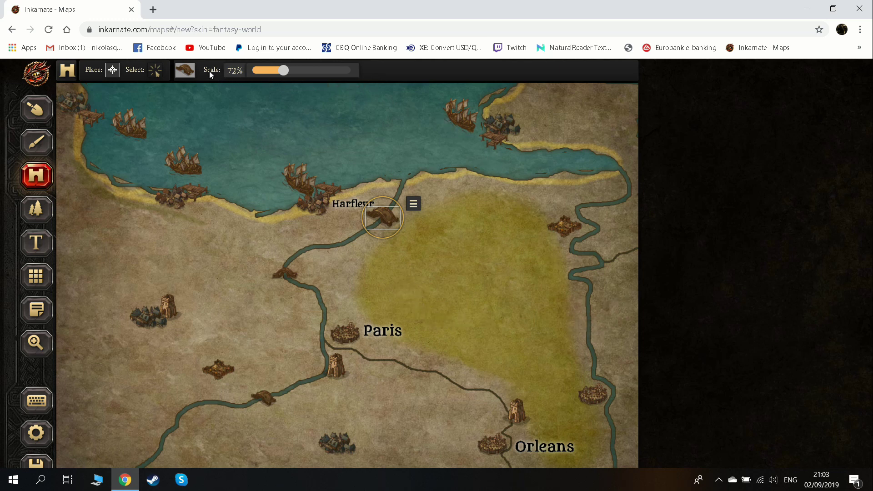
Place two oppositely angled Stone Bridges at 72% scale, one beside the tower north of Orleans and one across the eastern river northeast of it.
left_click(193, 76)
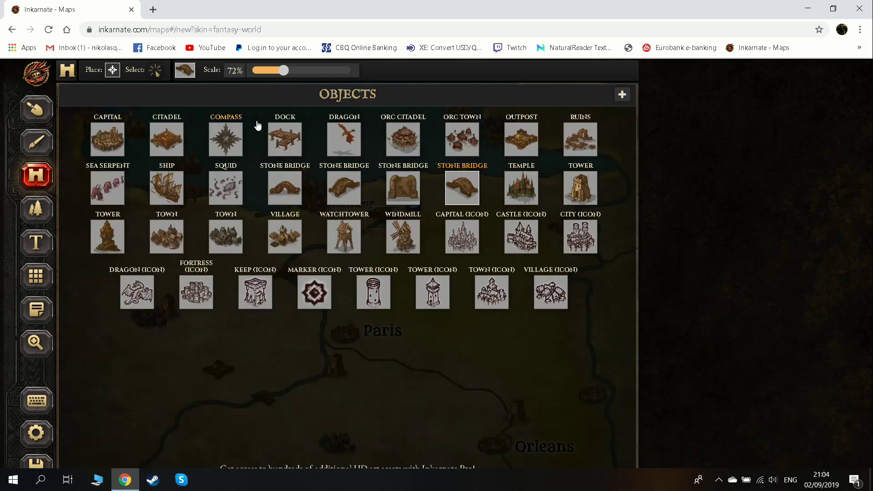
left_click(347, 191)
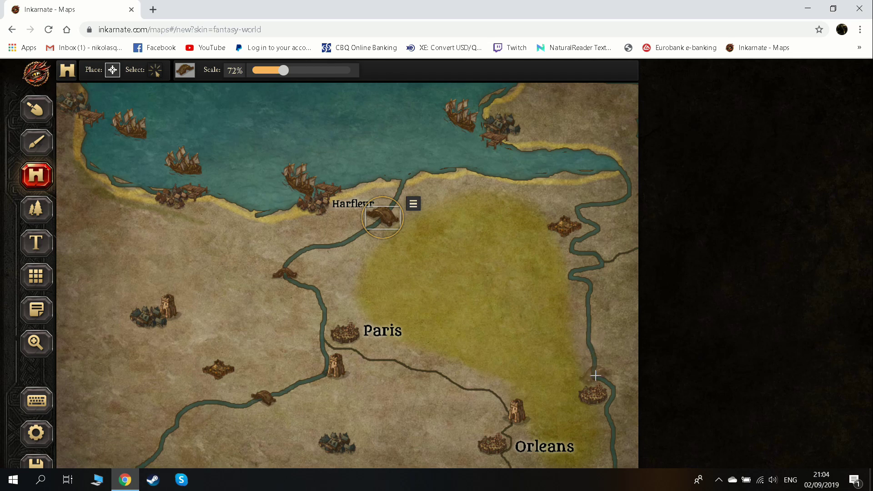
left_click(501, 404)
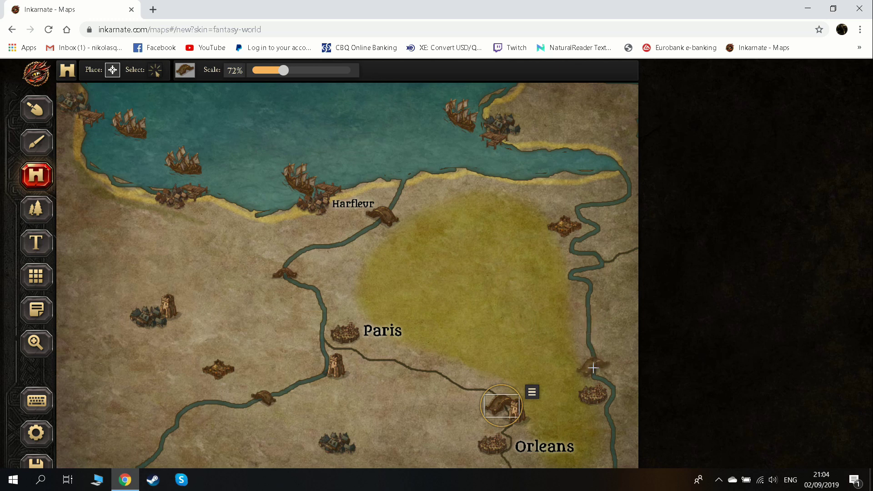
left_click(592, 368)
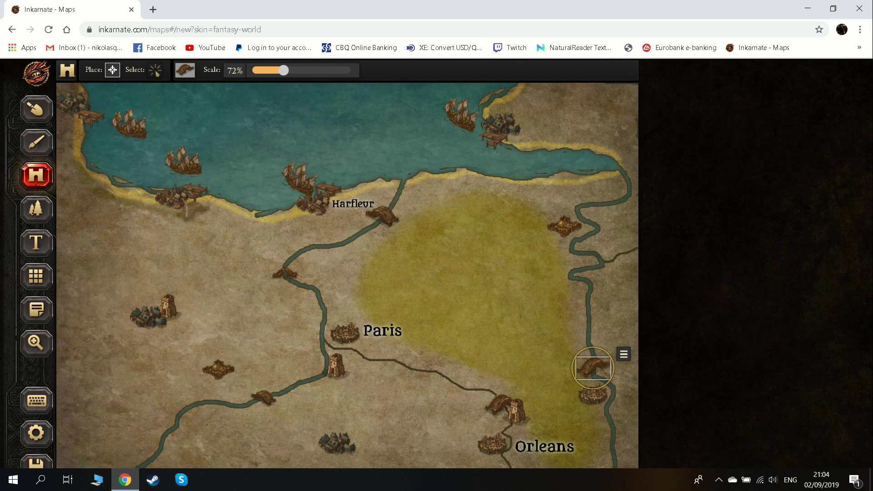
left_click(36, 209)
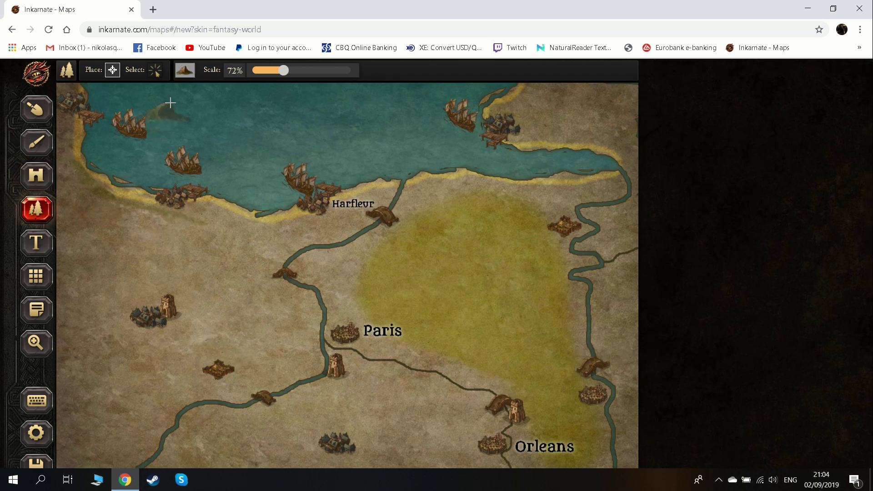
left_click(191, 74)
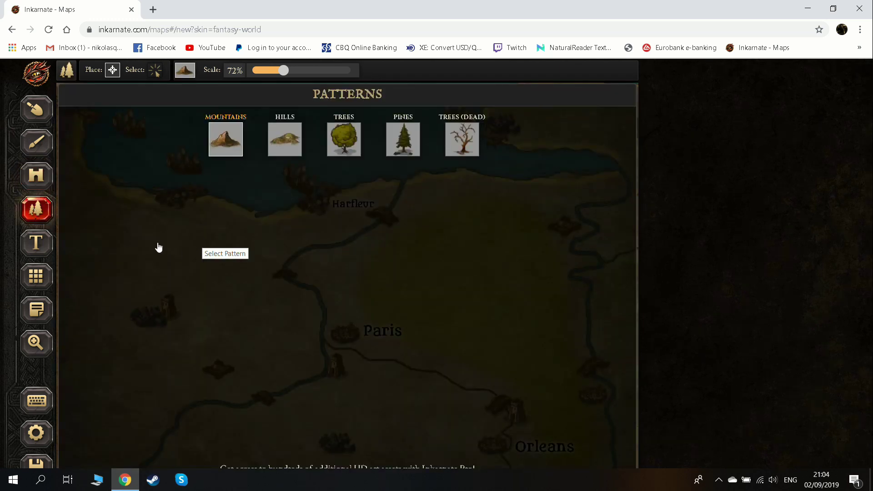
left_click(36, 143)
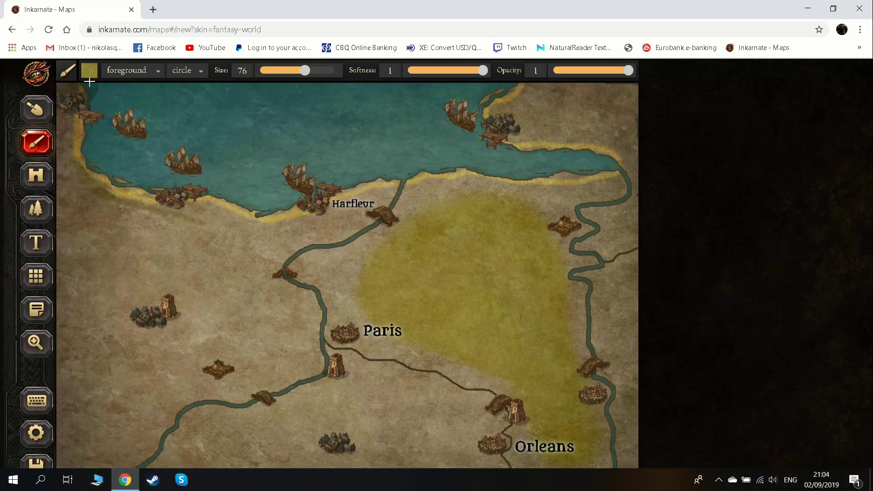
left_click(36, 110)
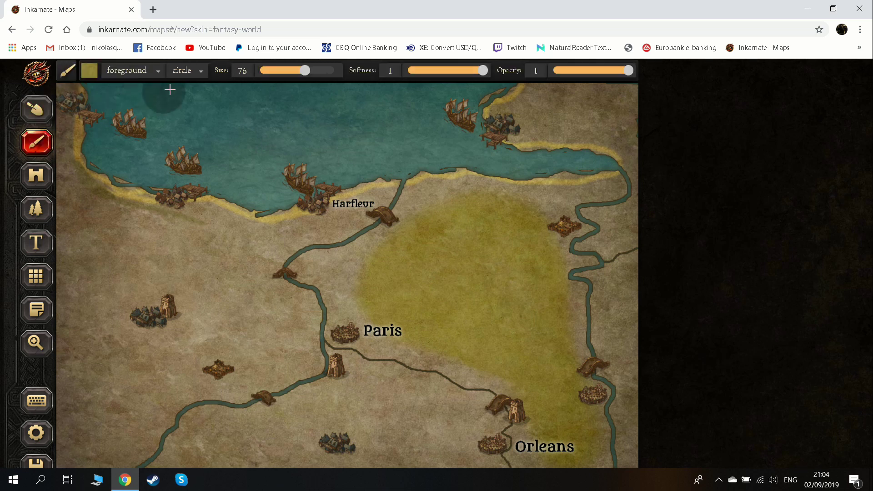
Stamp a mountain range running southeast from inland of the western coast to just west of Paris, using scales of 72%, 50% and 64%.
left_click(36, 209)
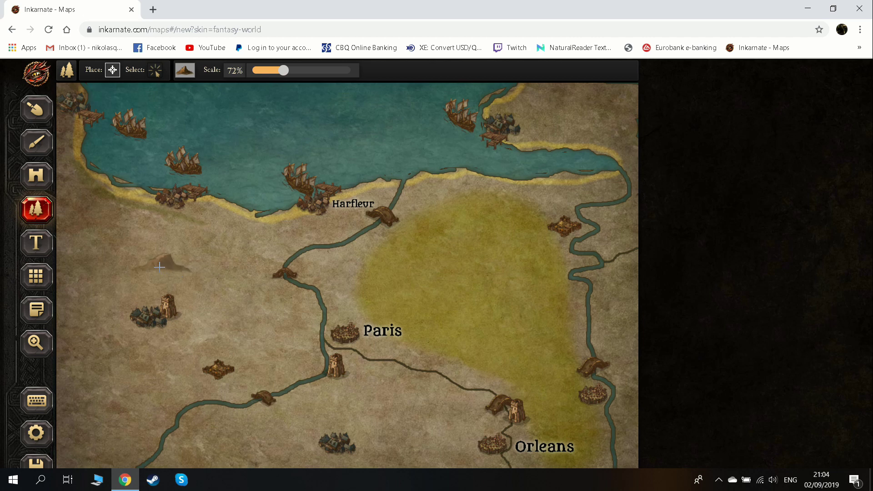
left_click(132, 241)
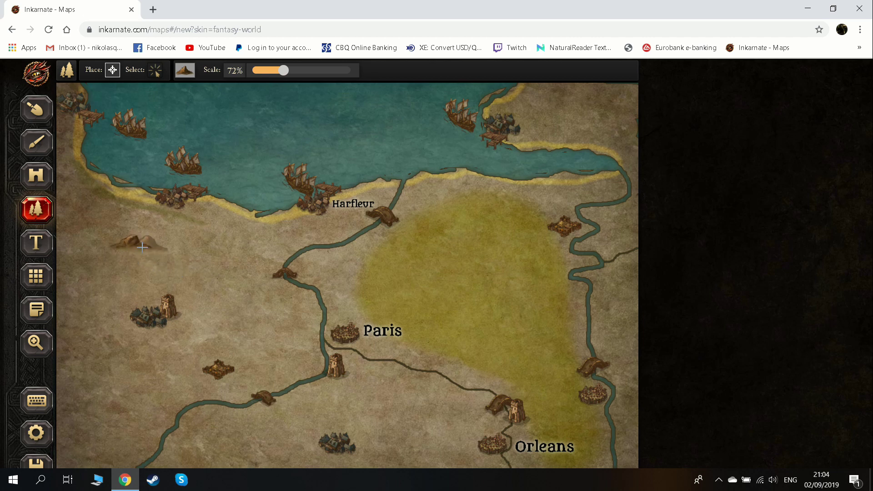
left_click_drag(284, 77, 277, 77)
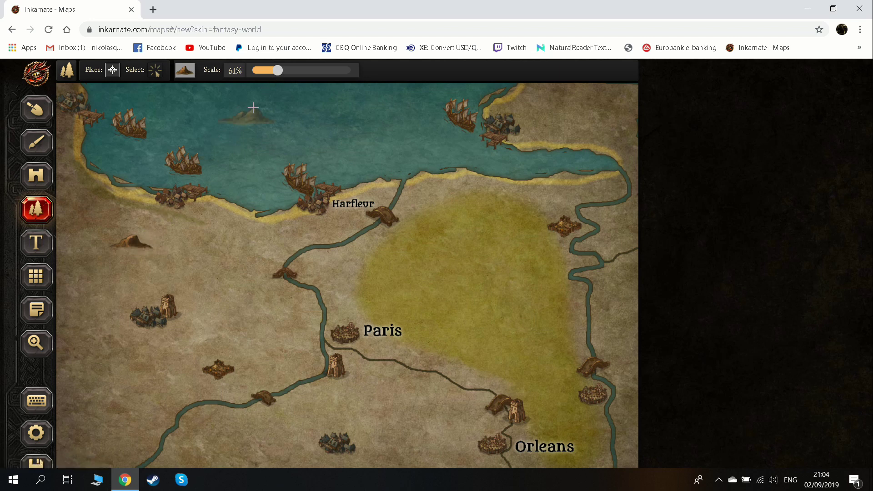
left_click(273, 73)
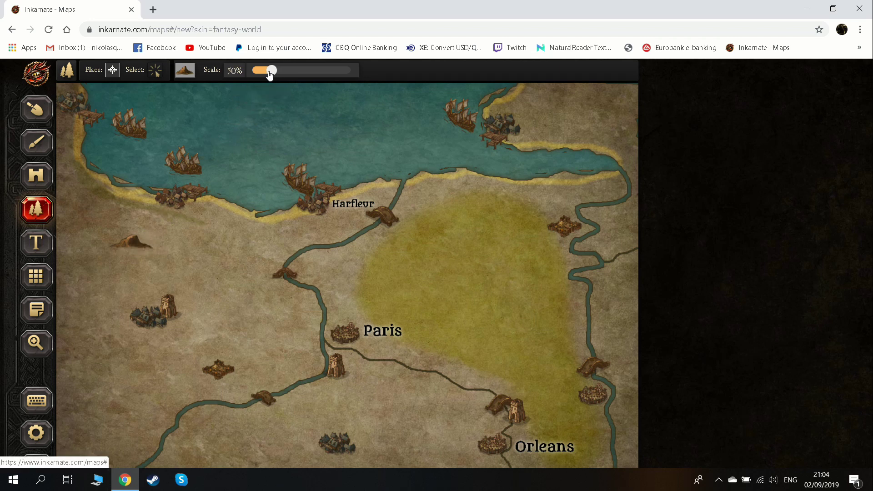
left_click_drag(136, 248, 178, 268)
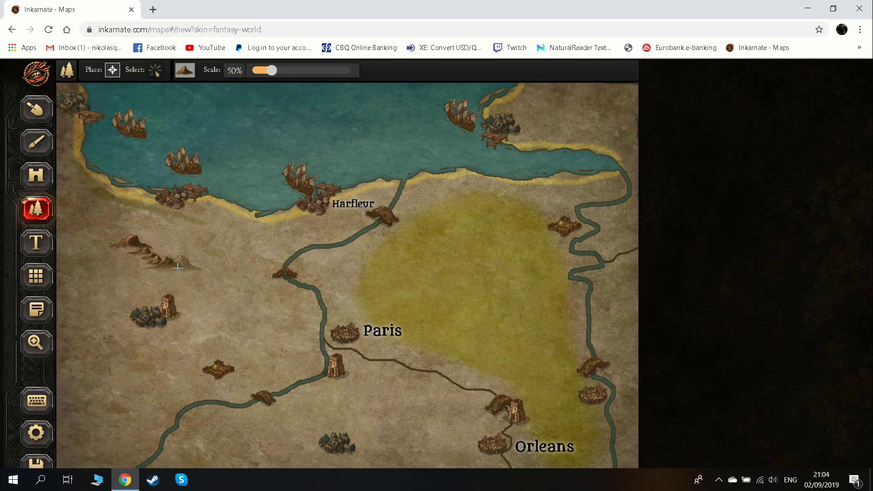
left_click_drag(270, 71, 279, 71)
mouse_move(182, 254)
left_mouse_down()
mouse_move(196, 261)
mouse_move(185, 272)
mouse_move(273, 306)
mouse_move(289, 338)
left_mouse_up()
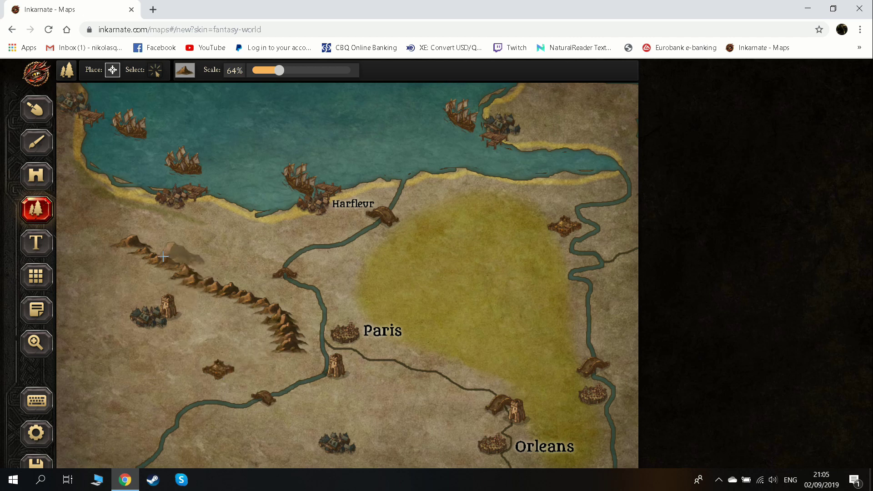
Extend the western mountain range northwest and thicken its southern side, and stamp a double mountain row between Paris and Orleans at 64% scale.
mouse_move(121, 237)
left_mouse_down()
mouse_move(107, 220)
mouse_move(101, 231)
left_mouse_up()
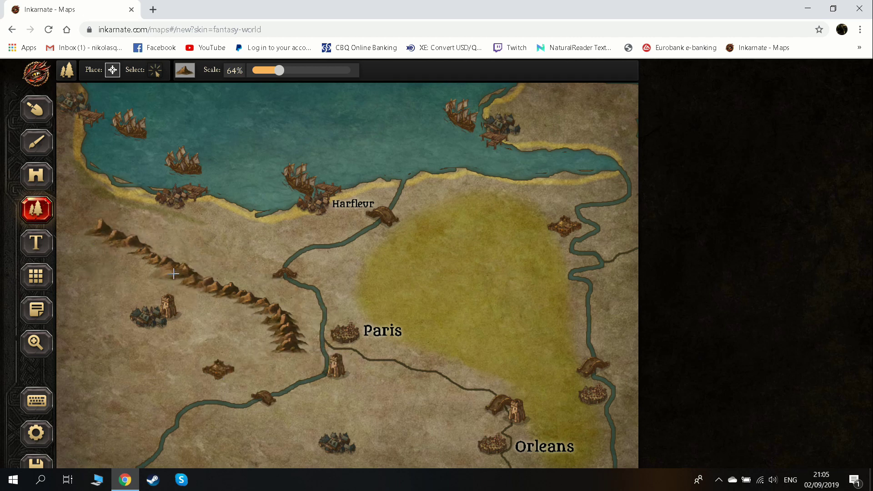
mouse_move(174, 273)
left_mouse_down()
mouse_move(238, 311)
mouse_move(280, 357)
left_mouse_up()
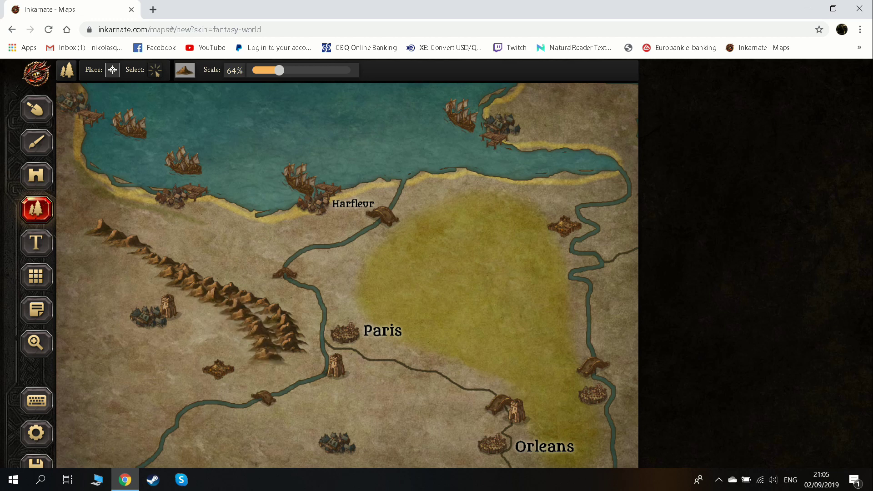
mouse_move(372, 376)
left_mouse_down()
mouse_move(434, 401)
mouse_move(449, 421)
mouse_move(452, 443)
left_mouse_up()
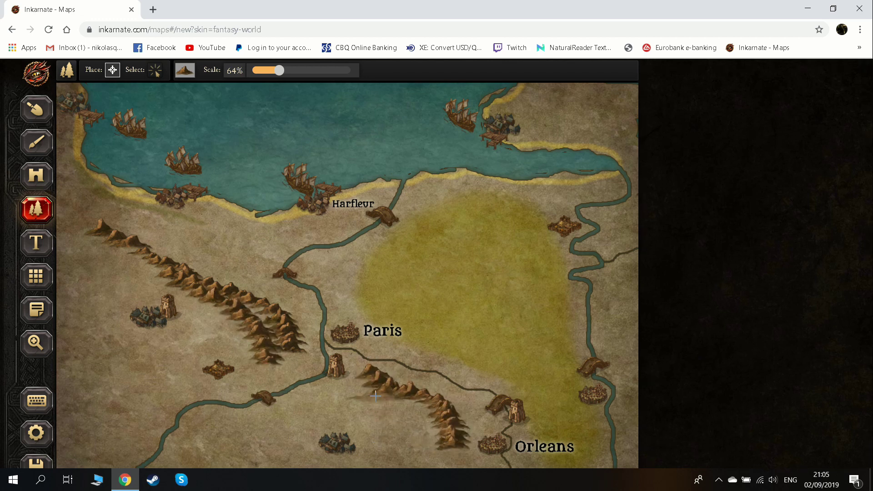
mouse_move(364, 391)
left_mouse_down()
mouse_move(404, 411)
mouse_move(425, 438)
left_mouse_up()
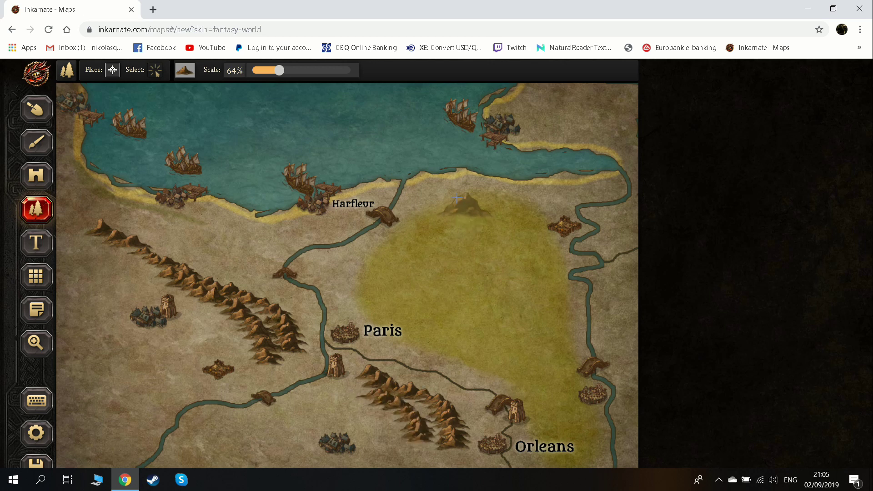
Stamp mountains at 64% scale in a cluster inland of the coast east of Harfleur and in a range down the map's western edge.
left_click_drag(439, 191, 532, 202)
mouse_move(459, 218)
left_mouse_down()
mouse_move(448, 213)
mouse_move(522, 216)
left_mouse_up()
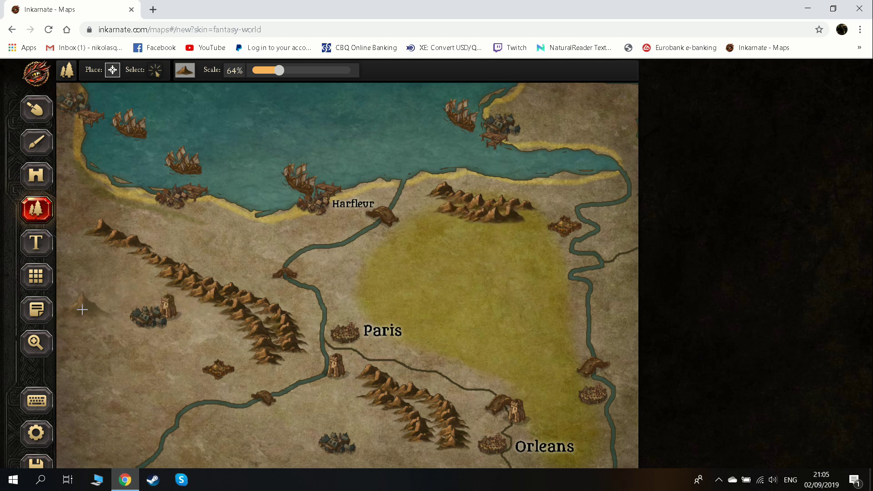
mouse_move(81, 314)
left_mouse_down()
mouse_move(77, 350)
mouse_move(86, 386)
mouse_move(125, 416)
left_mouse_up()
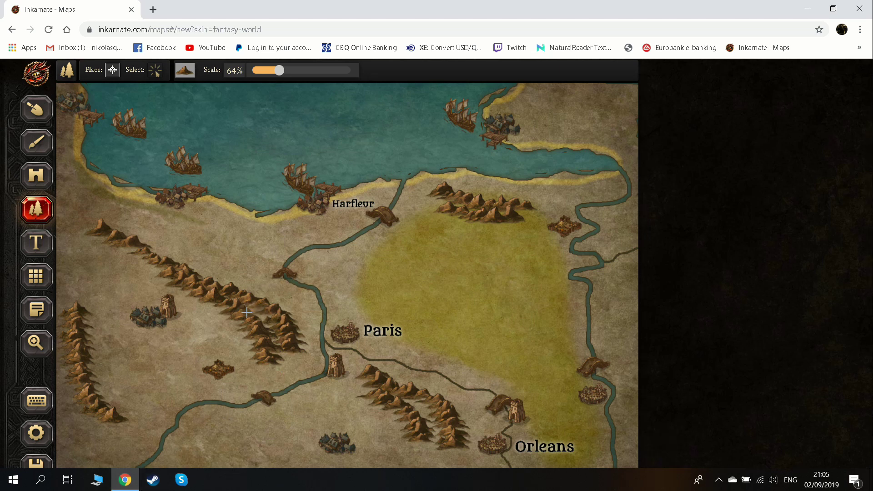
Stamp Hills at 64% scale beside the mountain ranges and in small clusters north of Paris, inland of the southern coast and on the northeastern land.
left_click(185, 77)
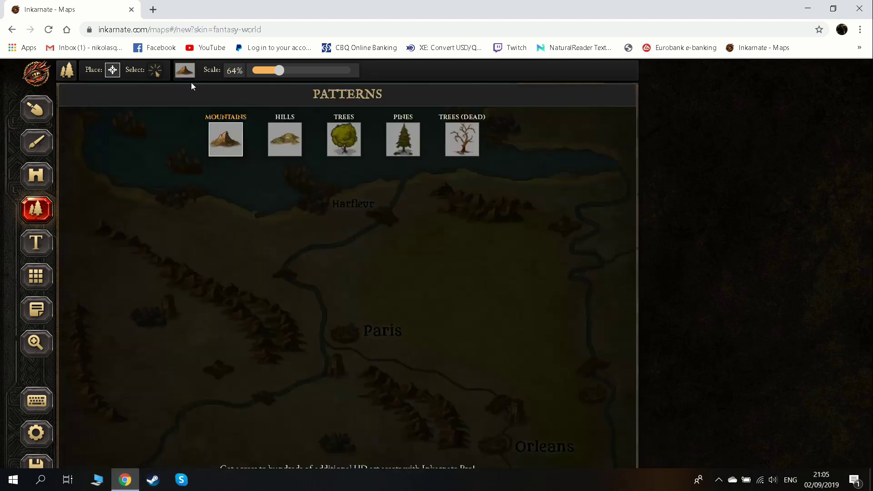
left_click(286, 136)
left_click_drag(94, 321, 112, 391)
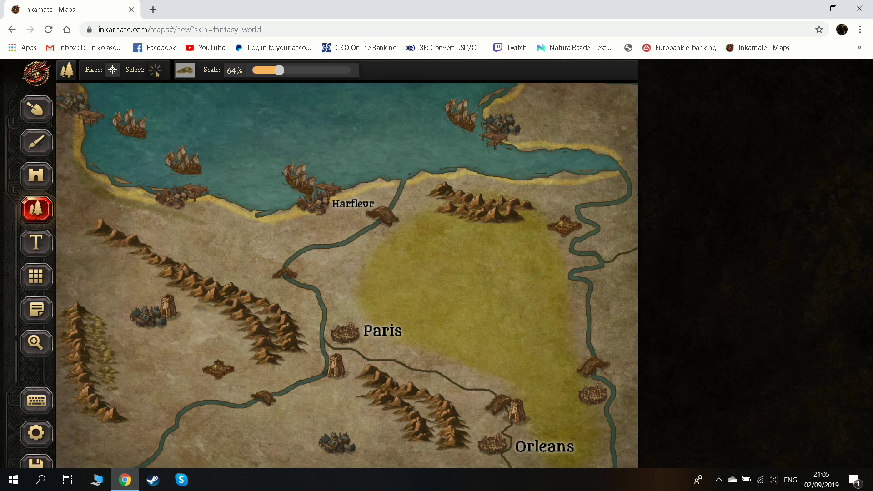
left_click_drag(206, 311, 250, 359)
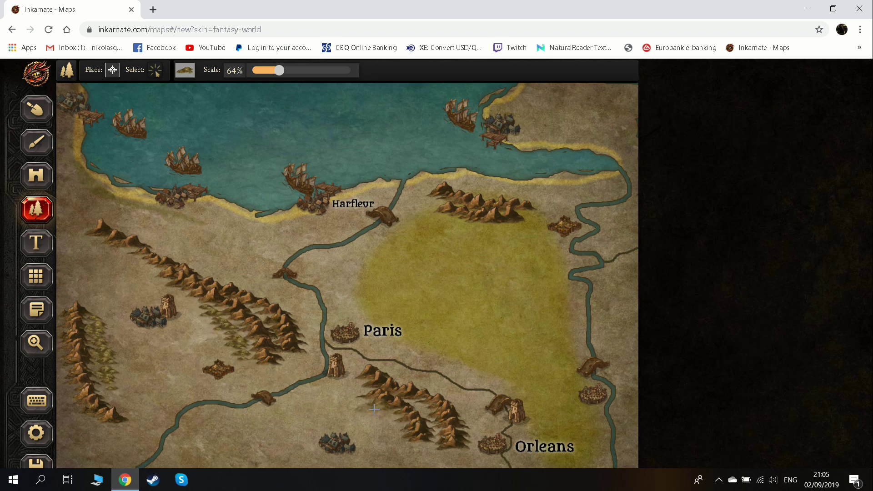
left_click_drag(374, 408, 396, 431)
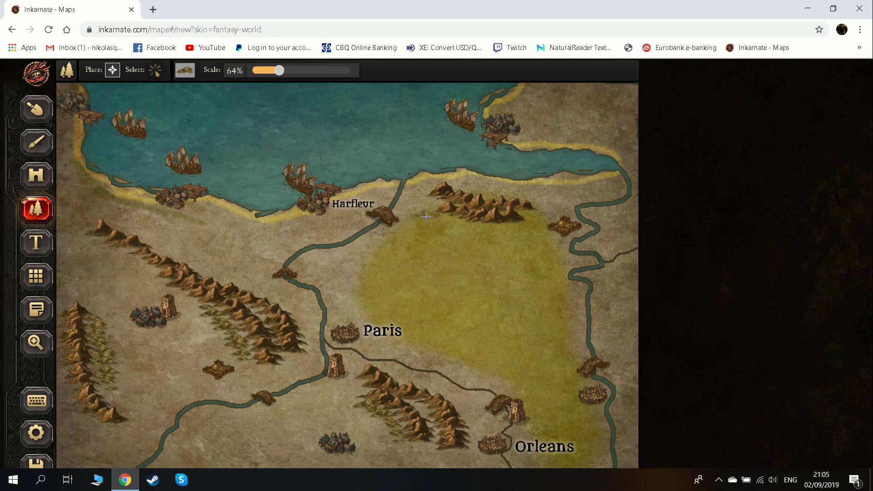
left_click_drag(426, 215, 445, 221)
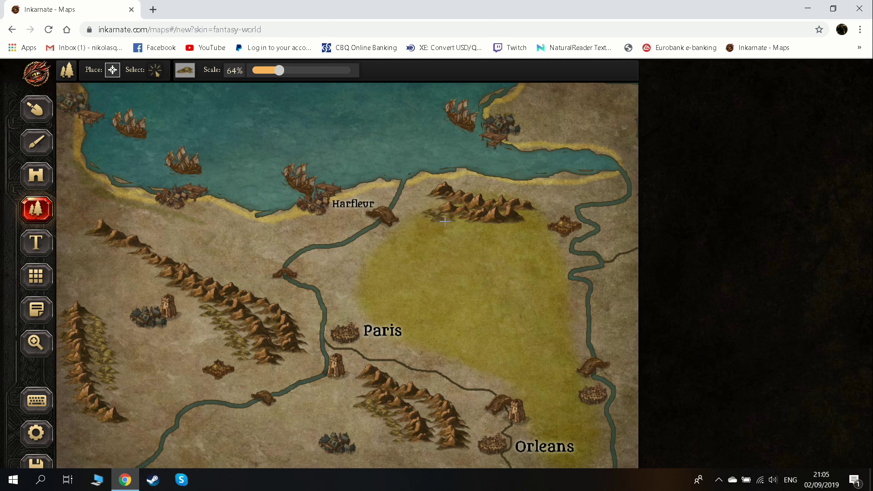
left_click(359, 266)
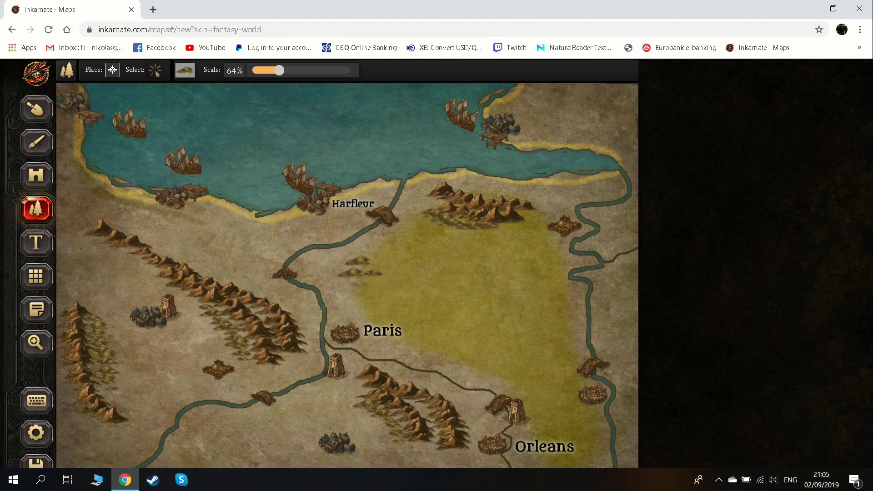
left_click(223, 243)
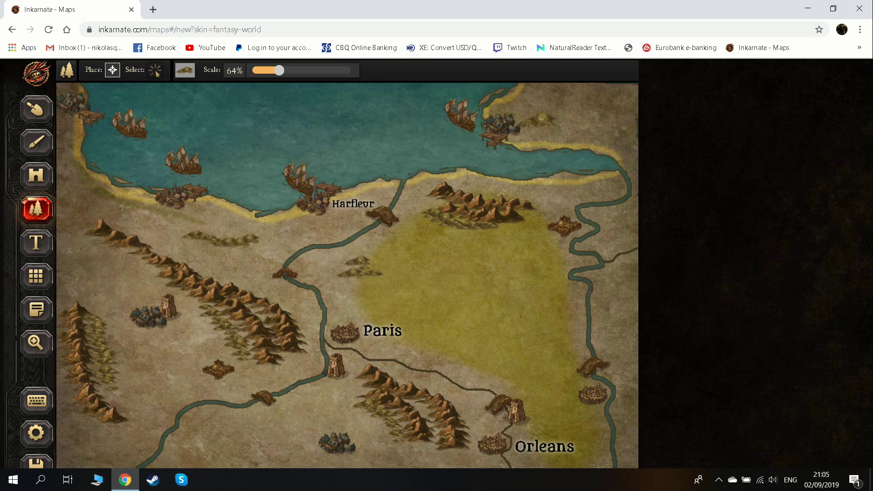
Stamp Mountains at 64% scale above the northeastern hills and in a short row west of the settlement south of the southwestern river.
left_click(185, 71)
left_click(224, 136)
left_click(544, 115)
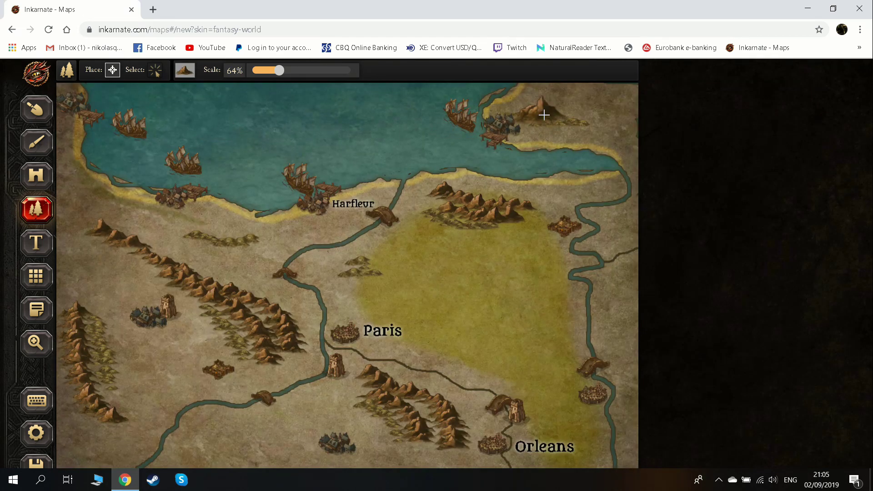
left_click_drag(543, 115, 604, 89)
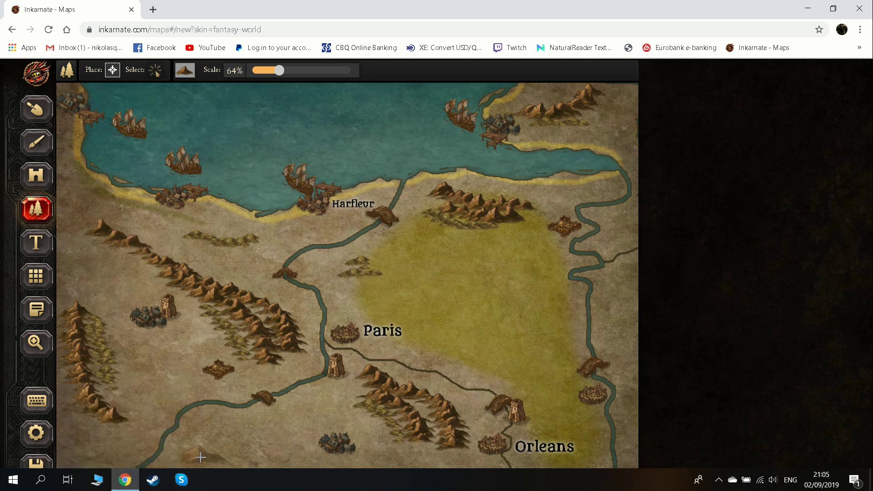
left_click_drag(196, 455, 275, 456)
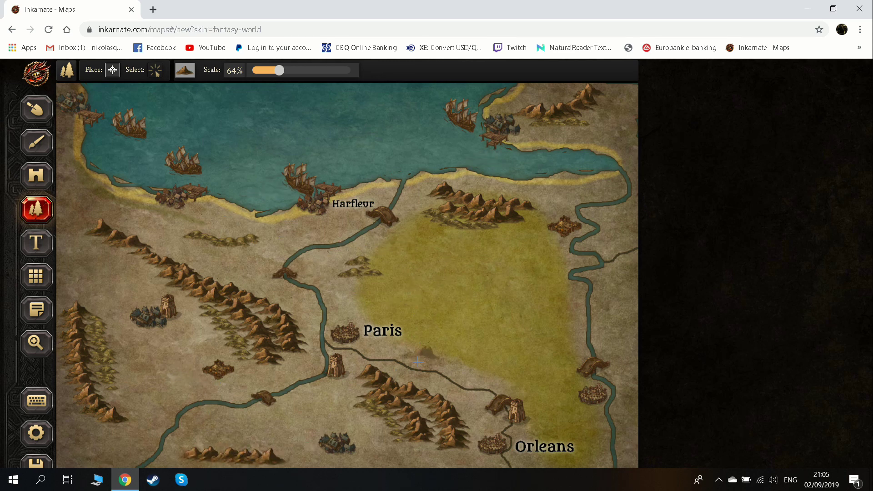
Stamp a small group of Trees at 64% scale beside the tower of the western settlement.
left_click(183, 73)
left_click(342, 145)
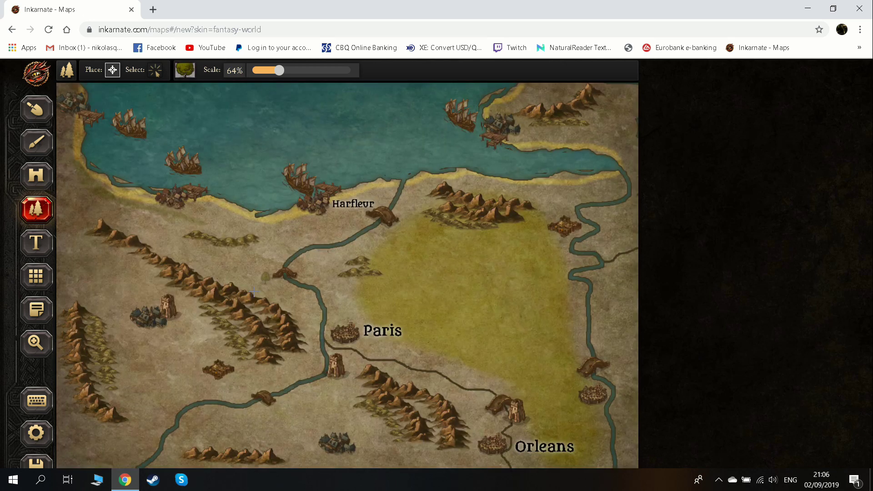
left_click(189, 319)
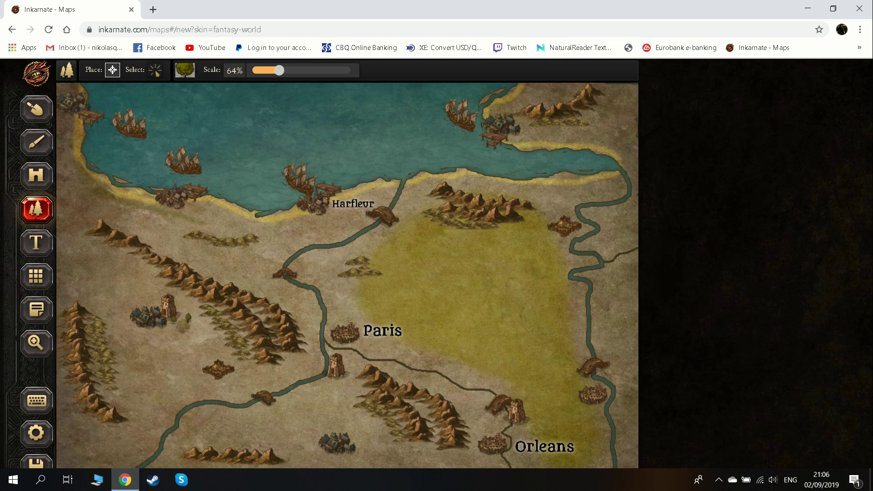
left_click(177, 328)
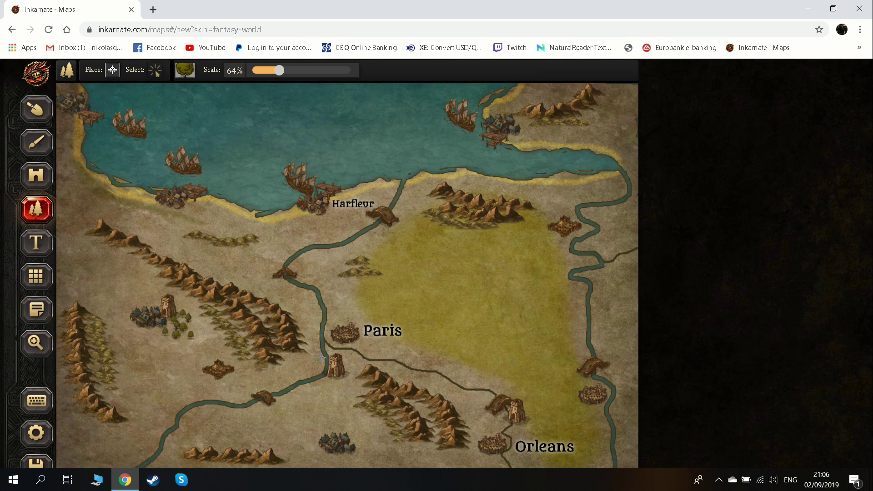
Fill the green painted area northeast of Paris with a dense forest of Trees at 64% scale.
mouse_move(415, 285)
left_mouse_down()
mouse_move(432, 299)
mouse_move(400, 274)
mouse_move(437, 323)
mouse_move(406, 245)
mouse_move(454, 275)
mouse_move(445, 267)
mouse_move(419, 250)
mouse_move(449, 286)
mouse_move(465, 289)
mouse_move(468, 257)
mouse_move(445, 222)
mouse_move(487, 269)
mouse_move(506, 272)
mouse_move(519, 257)
mouse_move(478, 279)
mouse_move(498, 320)
mouse_move(388, 284)
mouse_move(417, 342)
mouse_move(372, 283)
mouse_move(382, 309)
mouse_move(378, 248)
mouse_move(396, 257)
mouse_move(407, 238)
mouse_move(420, 240)
mouse_move(481, 263)
mouse_move(512, 247)
mouse_move(474, 289)
mouse_move(472, 309)
mouse_move(491, 358)
mouse_move(461, 358)
mouse_move(431, 336)
mouse_move(404, 296)
mouse_move(415, 265)
mouse_move(436, 334)
mouse_move(467, 352)
mouse_move(454, 338)
mouse_move(479, 337)
mouse_move(519, 313)
mouse_move(541, 274)
mouse_move(548, 290)
mouse_move(528, 227)
mouse_move(559, 277)
mouse_move(549, 287)
mouse_move(526, 257)
mouse_move(539, 276)
left_mouse_up()
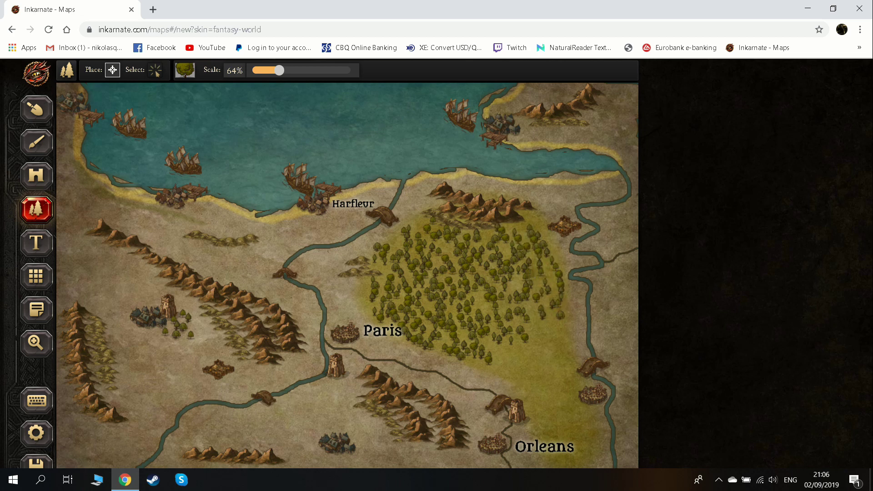
left_click_drag(518, 229, 556, 260)
mouse_move(526, 287)
left_mouse_down()
mouse_move(563, 366)
mouse_move(547, 323)
mouse_move(566, 348)
mouse_move(565, 332)
mouse_move(530, 293)
mouse_move(533, 343)
mouse_move(512, 334)
mouse_move(510, 357)
mouse_move(492, 366)
mouse_move(518, 360)
mouse_move(414, 314)
mouse_move(386, 264)
mouse_move(374, 299)
mouse_move(364, 288)
mouse_move(384, 248)
mouse_move(423, 214)
mouse_move(435, 243)
left_mouse_up()
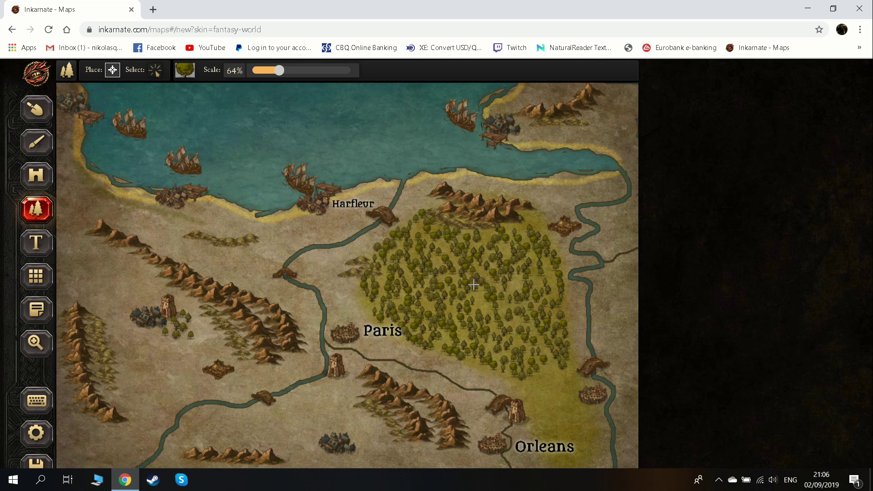
Raise the tree scale to 76%, fill the forest's gaps and extend it south past Orleans.
left_click_drag(279, 71, 285, 71)
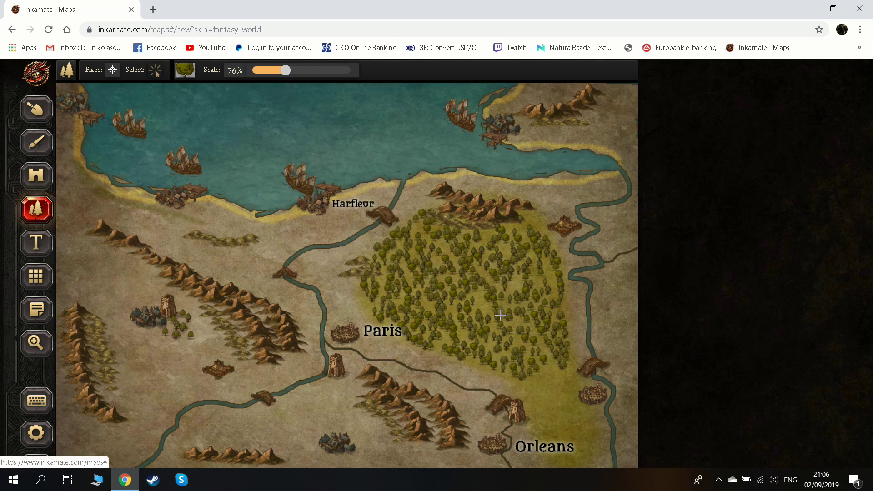
mouse_move(529, 371)
left_mouse_down()
mouse_move(554, 423)
mouse_move(507, 377)
mouse_move(541, 403)
mouse_move(465, 370)
mouse_move(562, 387)
mouse_move(564, 368)
mouse_move(572, 437)
mouse_move(555, 395)
mouse_move(560, 417)
mouse_move(563, 405)
mouse_move(593, 441)
mouse_move(543, 304)
mouse_move(553, 357)
mouse_move(523, 316)
mouse_move(529, 346)
mouse_move(503, 288)
mouse_move(517, 301)
mouse_move(518, 269)
mouse_move(545, 268)
mouse_move(562, 294)
mouse_move(500, 277)
mouse_move(488, 349)
left_mouse_up()
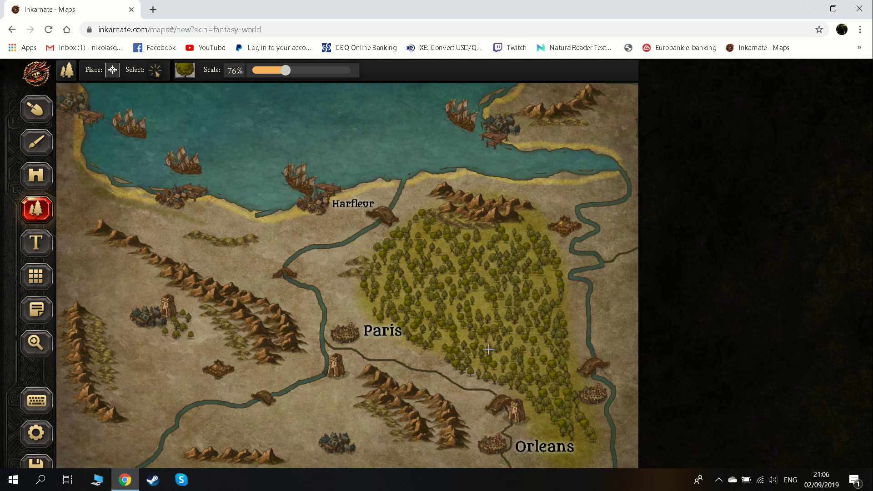
left_click_drag(543, 437, 555, 460)
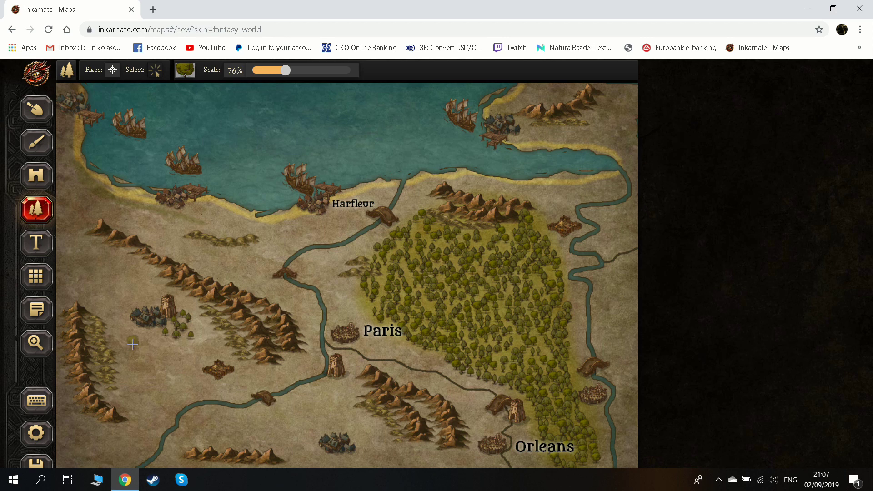
Stamp a forest at 76% scale south of the western settlement, with a few trees on the settlement's western side.
mouse_move(133, 344)
left_mouse_down()
mouse_move(167, 351)
mouse_move(143, 353)
mouse_move(160, 363)
mouse_move(130, 360)
mouse_move(156, 368)
mouse_move(136, 369)
mouse_move(162, 388)
mouse_move(144, 374)
mouse_move(167, 380)
mouse_move(130, 337)
mouse_move(165, 340)
mouse_move(141, 346)
mouse_move(167, 377)
mouse_move(183, 381)
mouse_move(133, 376)
mouse_move(167, 398)
left_mouse_up()
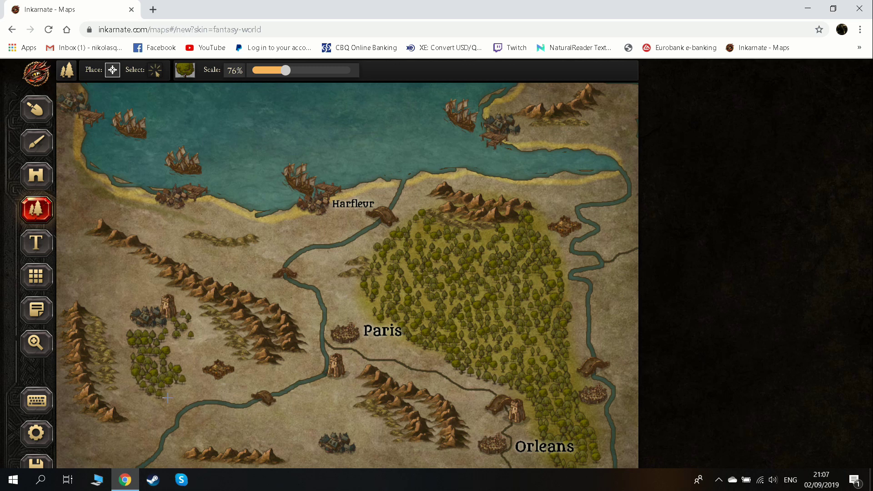
left_click_drag(124, 325, 128, 339)
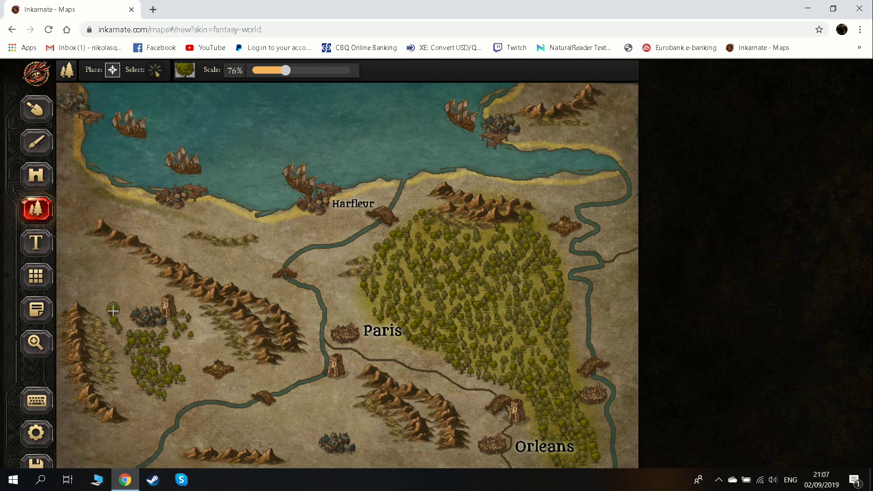
mouse_move(113, 311)
left_mouse_down()
mouse_move(157, 348)
mouse_move(186, 357)
left_mouse_up()
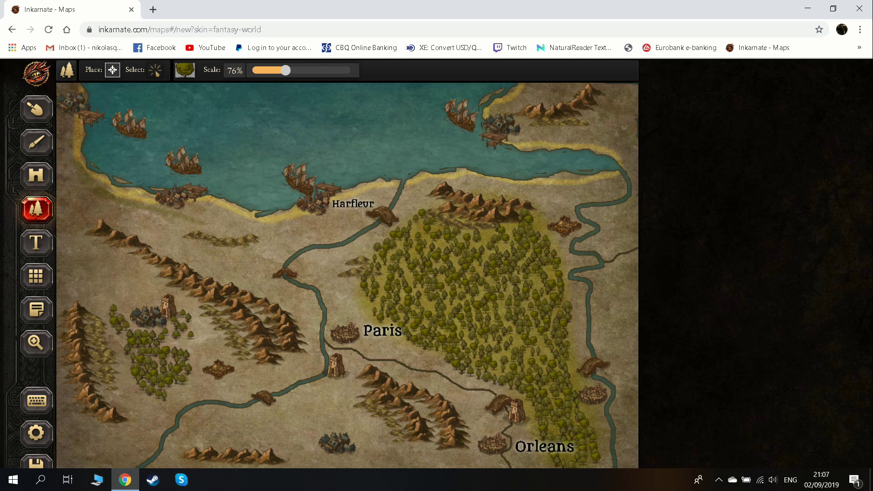
Stamp trees at 76% scale around the mountains south of the southwestern river, and a dense forest east of the eastern river's bends.
mouse_move(190, 426)
left_mouse_down()
mouse_move(212, 412)
mouse_move(243, 419)
mouse_move(175, 434)
mouse_move(227, 442)
mouse_move(208, 432)
mouse_move(240, 429)
mouse_move(279, 439)
mouse_move(255, 436)
mouse_move(277, 440)
mouse_move(309, 456)
left_mouse_up()
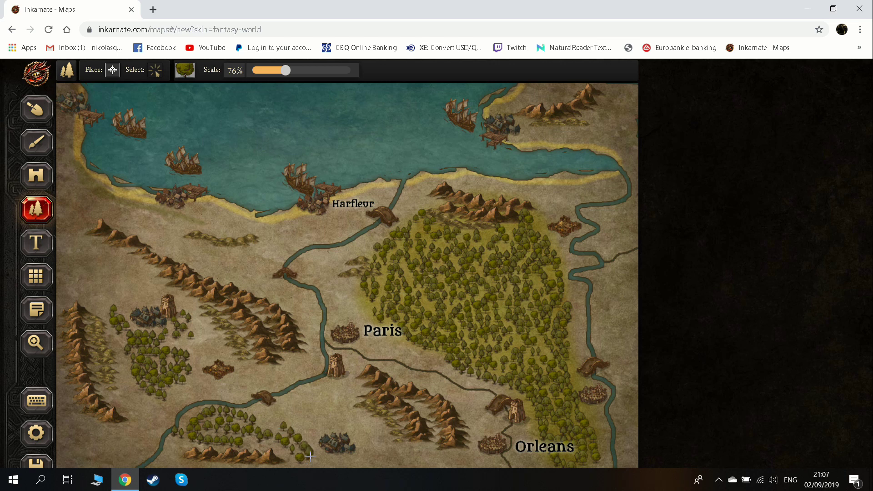
mouse_move(260, 444)
left_mouse_down()
mouse_move(243, 416)
mouse_move(287, 429)
mouse_move(269, 423)
mouse_move(294, 422)
mouse_move(333, 399)
mouse_move(268, 415)
left_mouse_up()
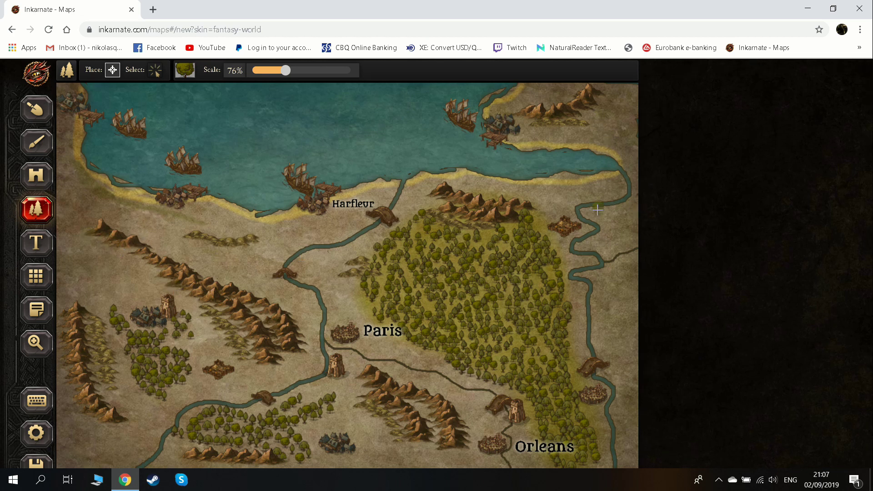
mouse_move(598, 209)
left_mouse_down()
mouse_move(615, 247)
mouse_move(598, 209)
mouse_move(604, 244)
mouse_move(590, 249)
mouse_move(597, 232)
mouse_move(586, 242)
mouse_move(621, 261)
mouse_move(616, 220)
mouse_move(633, 246)
left_mouse_up()
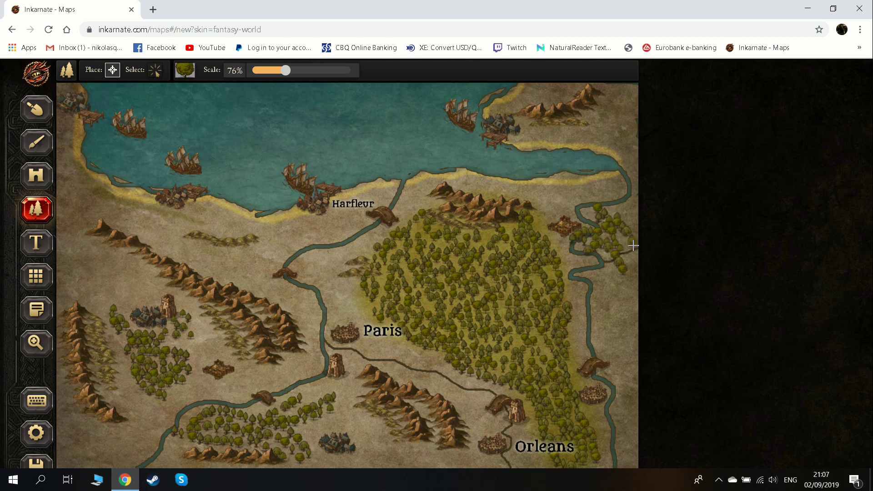
mouse_move(600, 209)
left_mouse_down()
mouse_move(636, 198)
mouse_move(639, 238)
left_mouse_up()
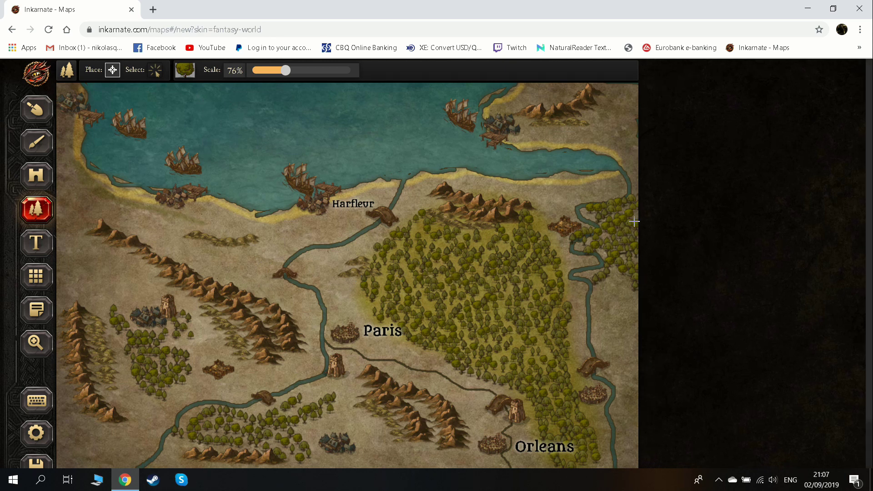
Paint Land-4 texture on the foreground with a size 47 circle brush beneath the eastern, western and southwestern forests.
left_click(36, 143)
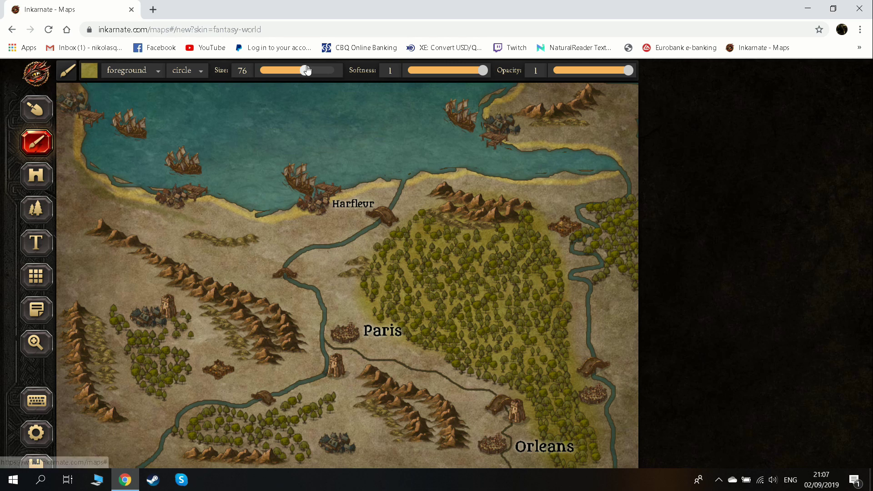
left_click_drag(304, 69, 288, 75)
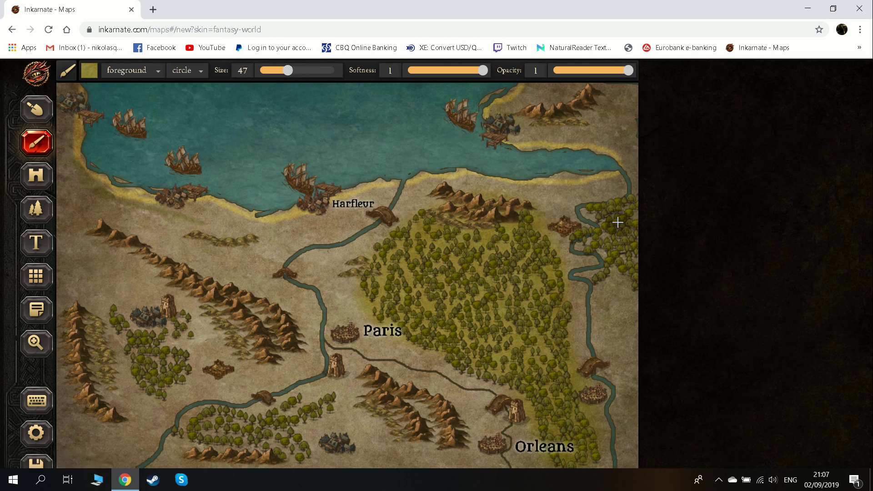
left_click(772, 448)
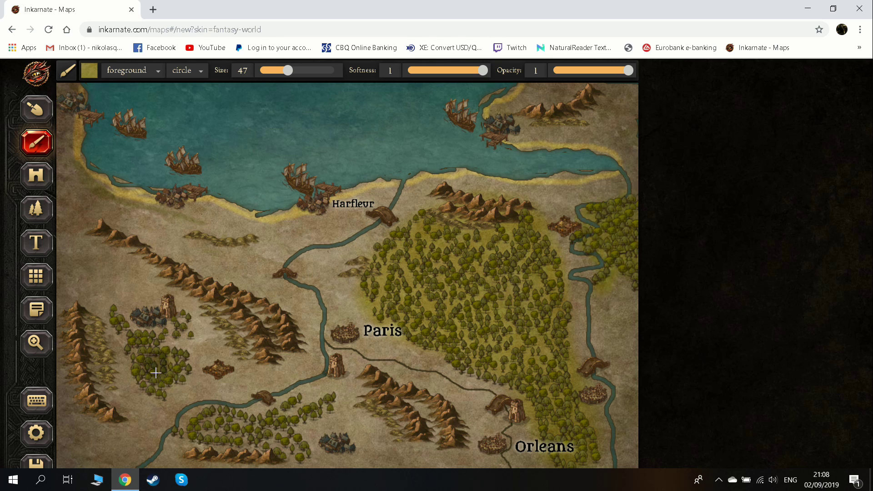
mouse_move(157, 340)
left_mouse_down()
mouse_move(173, 370)
mouse_move(136, 361)
mouse_move(111, 305)
mouse_move(160, 381)
mouse_move(170, 361)
mouse_move(168, 391)
mouse_move(206, 427)
mouse_move(254, 439)
mouse_move(222, 429)
mouse_move(252, 433)
mouse_move(307, 410)
mouse_move(277, 423)
mouse_move(297, 455)
mouse_move(309, 424)
mouse_move(298, 415)
mouse_move(212, 417)
mouse_move(209, 432)
mouse_move(261, 426)
mouse_move(310, 400)
mouse_move(329, 434)
mouse_move(309, 452)
left_mouse_up()
Paint Parchment-3 texture on the foreground around both western mountain ranges with the size 47 circle brush.
left_click(95, 76)
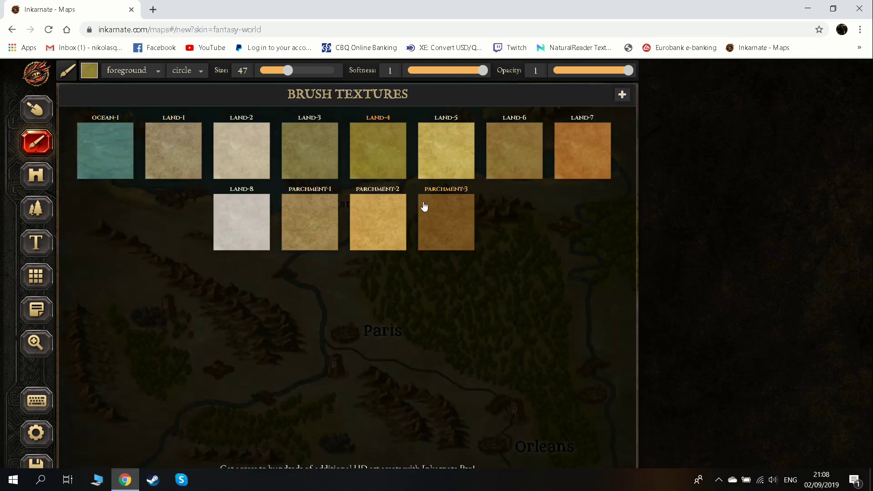
left_click(428, 219)
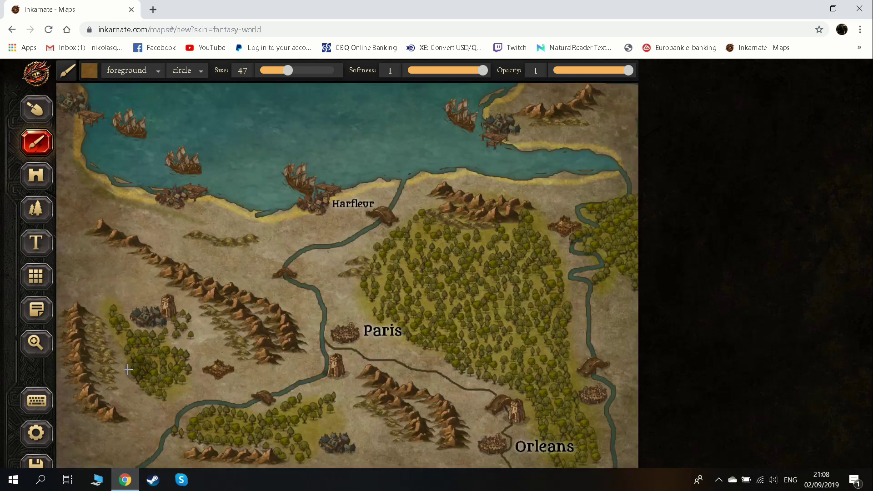
mouse_move(67, 338)
left_mouse_down()
mouse_move(71, 391)
mouse_move(96, 431)
mouse_move(60, 360)
mouse_move(97, 287)
mouse_move(96, 242)
mouse_move(201, 286)
mouse_move(117, 241)
mouse_move(202, 281)
mouse_move(158, 250)
mouse_move(291, 297)
mouse_move(303, 333)
mouse_move(278, 300)
mouse_move(309, 321)
mouse_move(317, 359)
mouse_move(280, 302)
mouse_move(285, 344)
mouse_move(242, 298)
mouse_move(272, 351)
mouse_move(253, 297)
mouse_move(205, 305)
left_mouse_up()
mouse_move(250, 286)
left_mouse_down()
mouse_move(147, 258)
mouse_move(86, 219)
mouse_move(96, 247)
mouse_move(82, 256)
mouse_move(75, 313)
left_mouse_up()
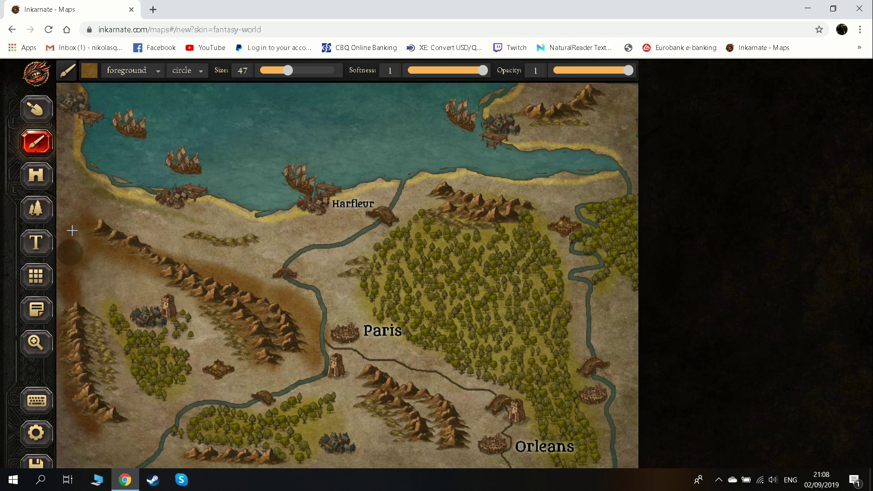
Paint Land-4 texture across the valley between the western mountain ranges at brush size 47, and switch back to Parchment-3 for its northern edge.
left_click(90, 71)
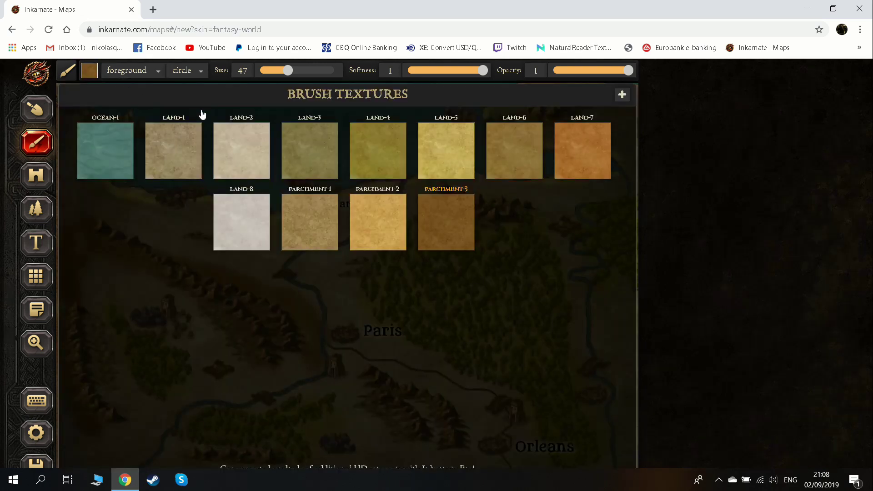
left_click(370, 152)
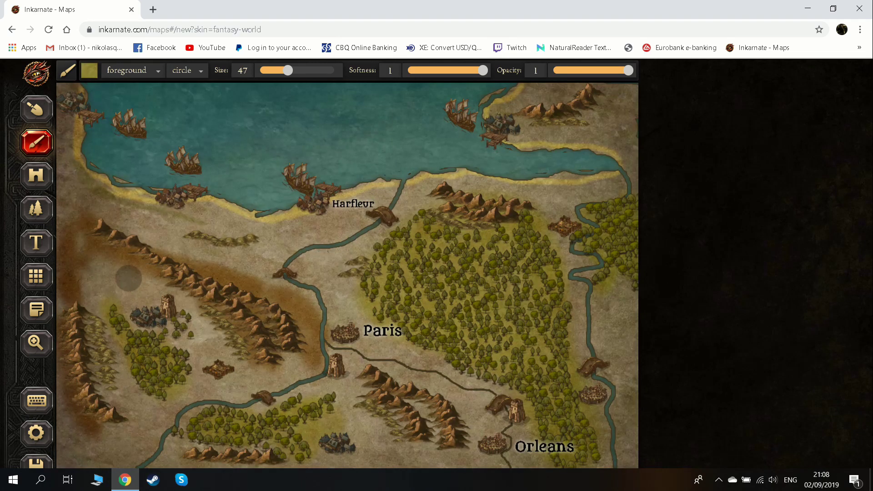
mouse_move(100, 295)
left_mouse_down()
mouse_move(87, 270)
mouse_move(129, 273)
mouse_move(162, 304)
mouse_move(111, 267)
mouse_move(95, 304)
mouse_move(123, 390)
left_mouse_up()
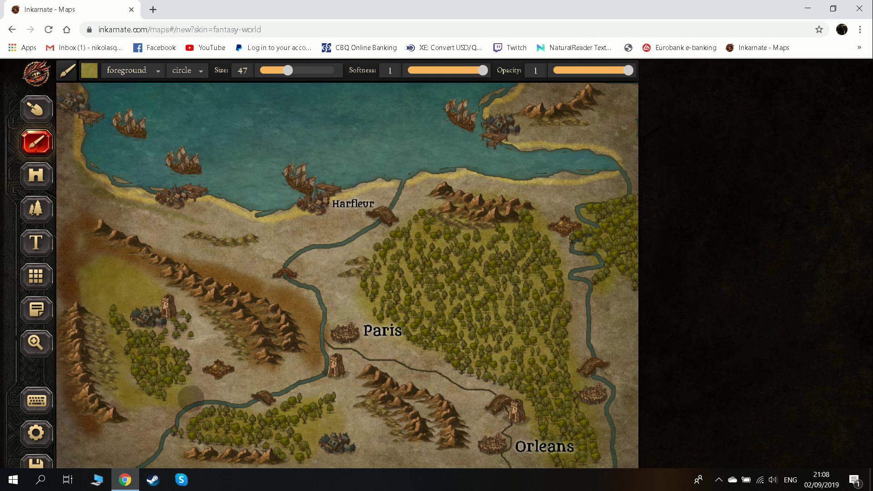
mouse_move(193, 305)
left_mouse_down()
mouse_move(211, 347)
mouse_move(181, 329)
mouse_move(175, 359)
mouse_move(189, 303)
mouse_move(170, 283)
mouse_move(229, 341)
mouse_move(244, 373)
mouse_move(203, 389)
mouse_move(196, 376)
mouse_move(136, 372)
left_mouse_up()
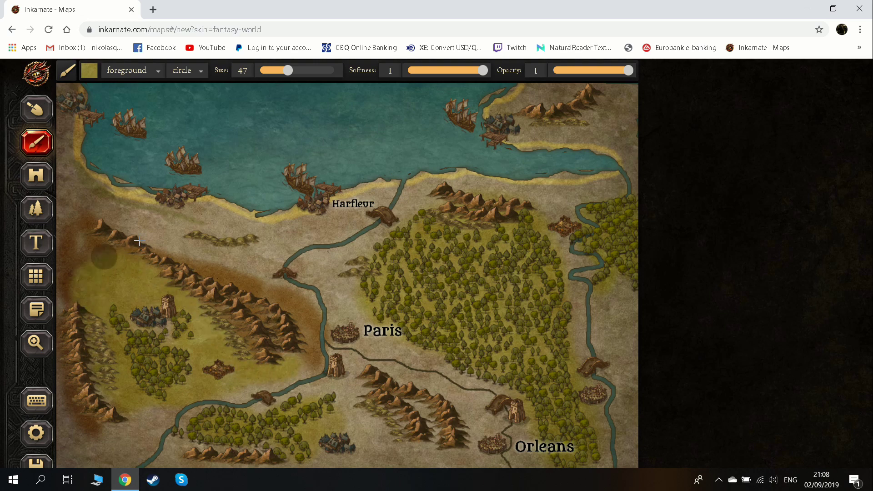
left_click(89, 70)
left_click(452, 230)
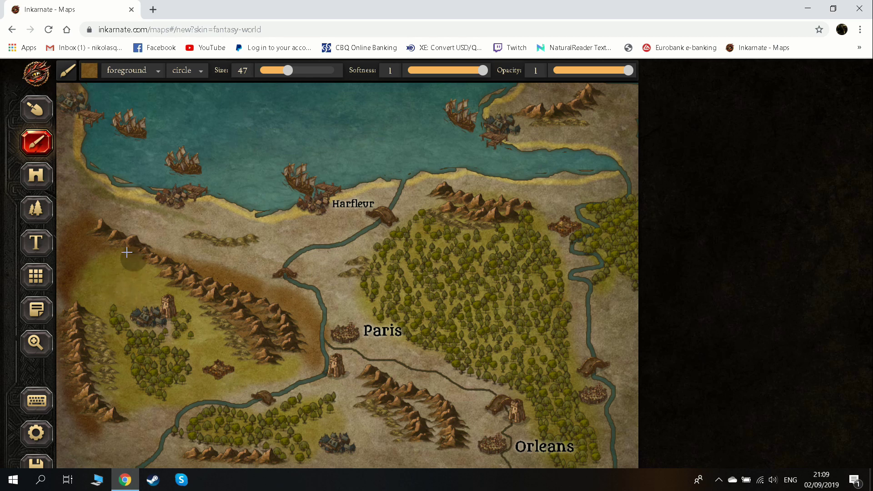
Try Parchment-2 texture along the river's eastern bank between the Harfleur bridge and Paris, reducing the brush size to 18, and undo the last stroke.
left_click(89, 70)
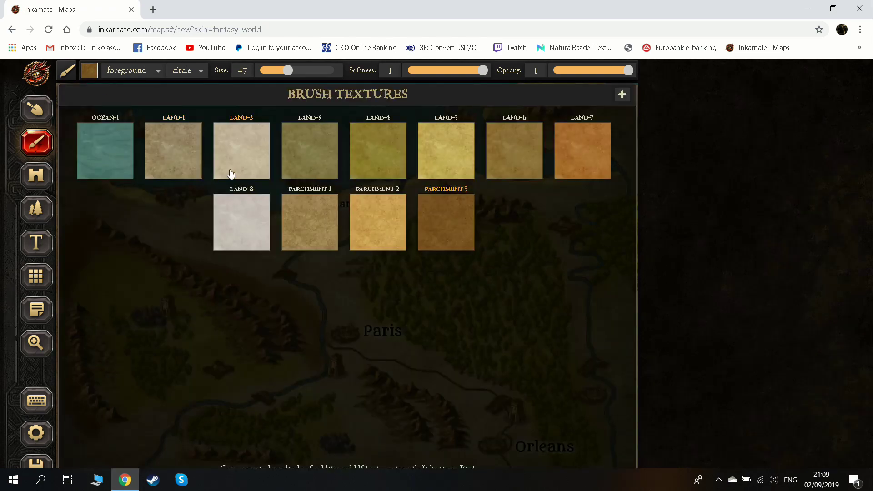
left_click(385, 222)
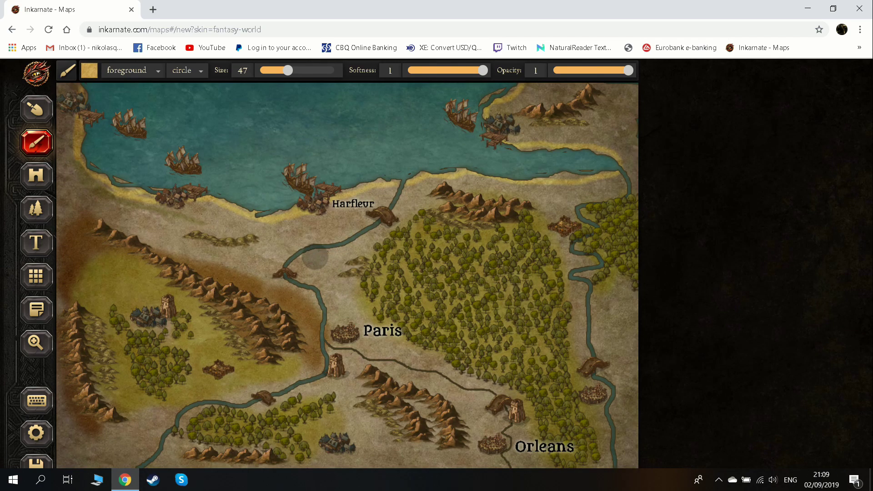
left_click(304, 257)
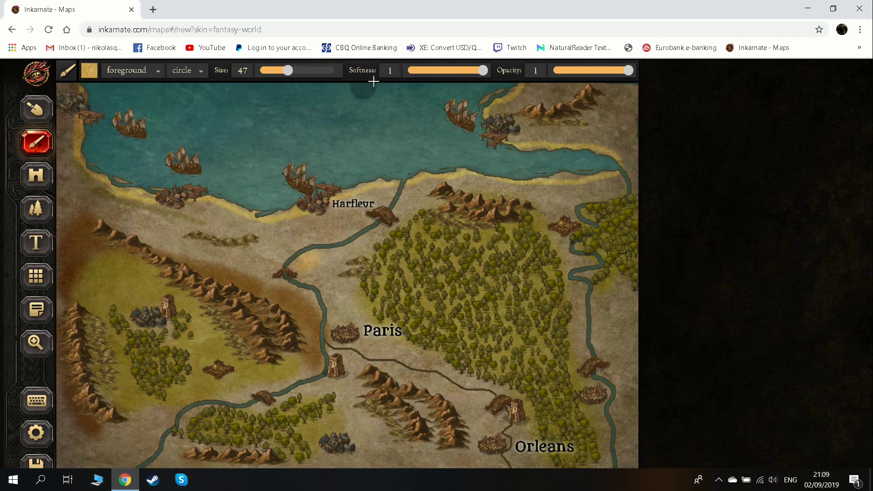
left_click(270, 70)
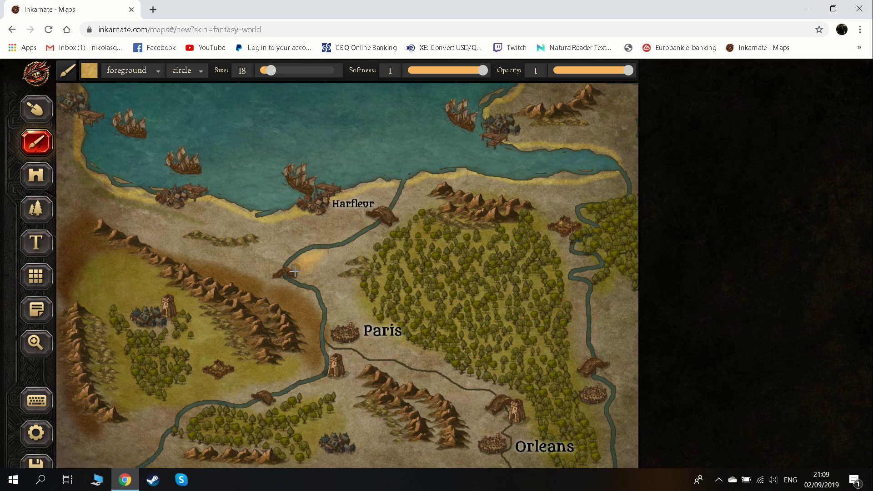
mouse_move(335, 306)
left_mouse_down()
mouse_move(297, 263)
mouse_move(394, 225)
left_mouse_up()
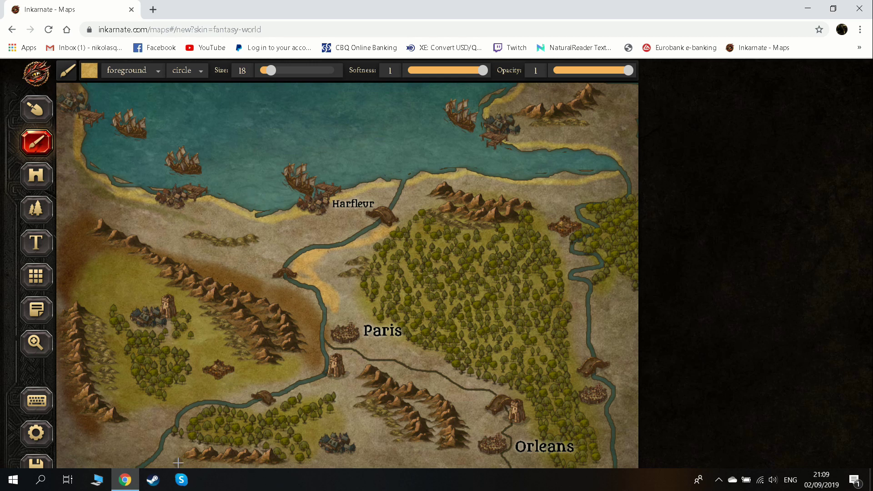
left_click_drag(358, 248, 331, 255)
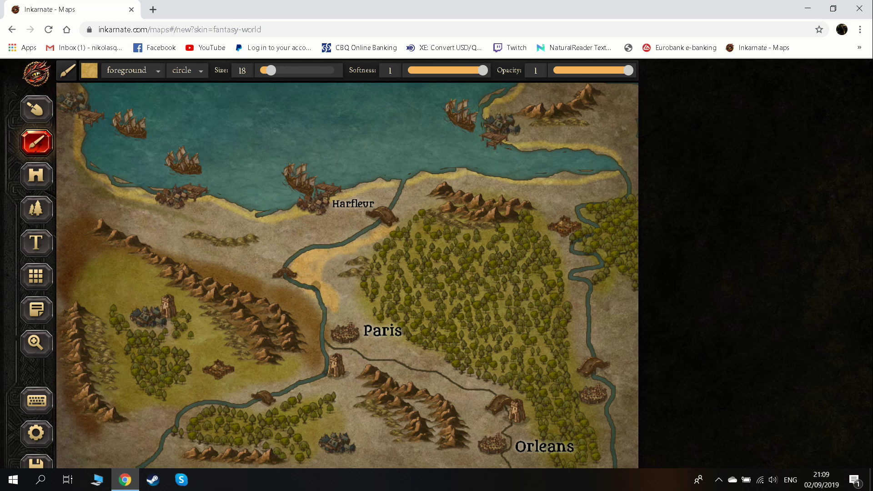
key("ctrl+z")
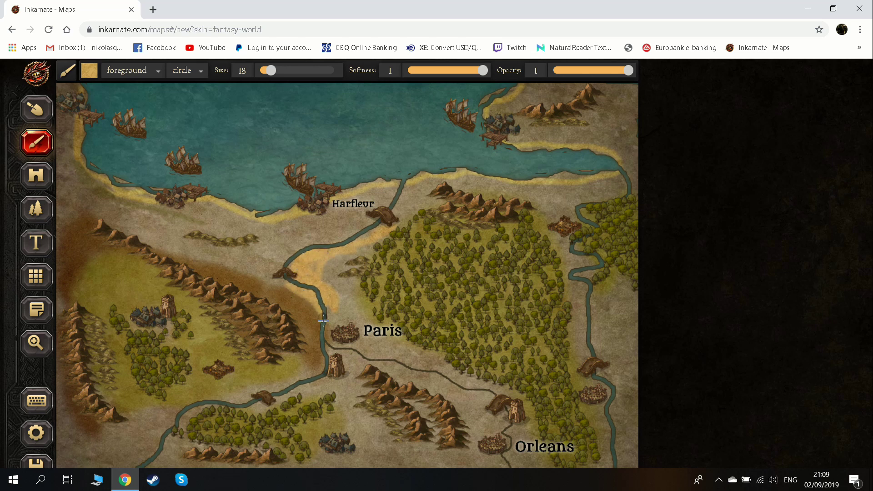
Try a short Land-8 stroke at size 18 along the northern side of the western mountain range.
left_click(89, 71)
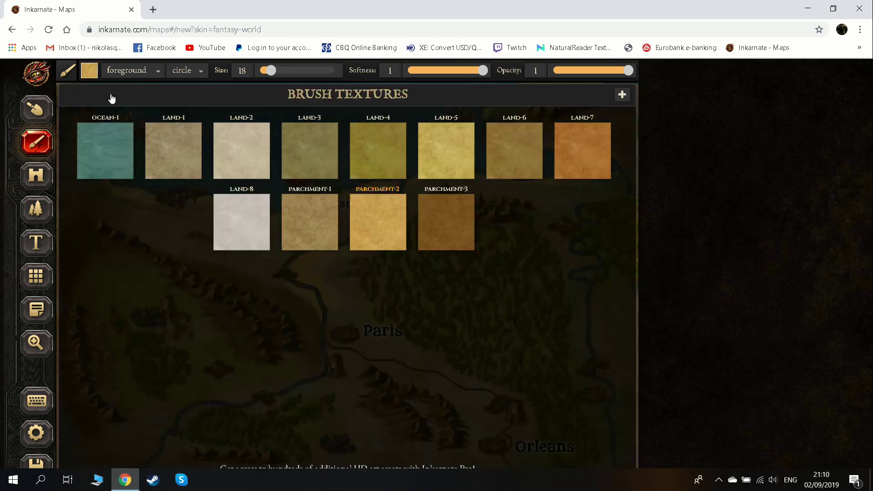
left_click(242, 219)
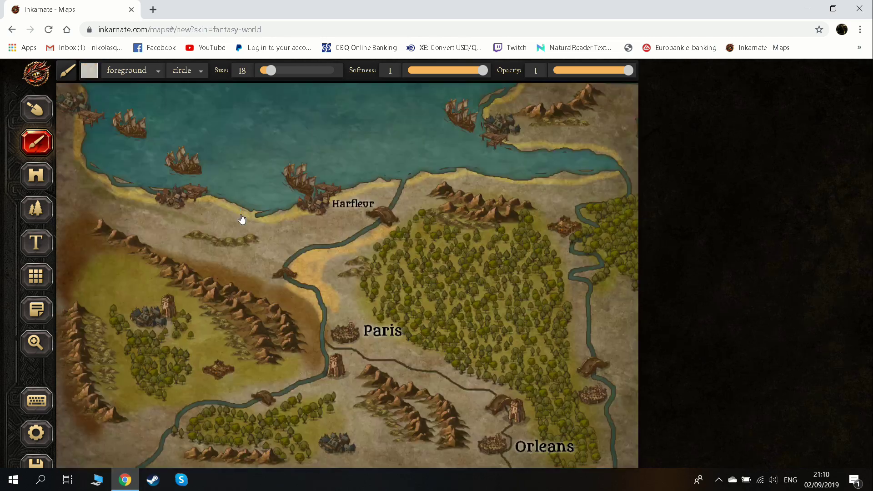
mouse_move(200, 268)
left_mouse_down()
mouse_move(194, 255)
mouse_move(225, 272)
left_mouse_up()
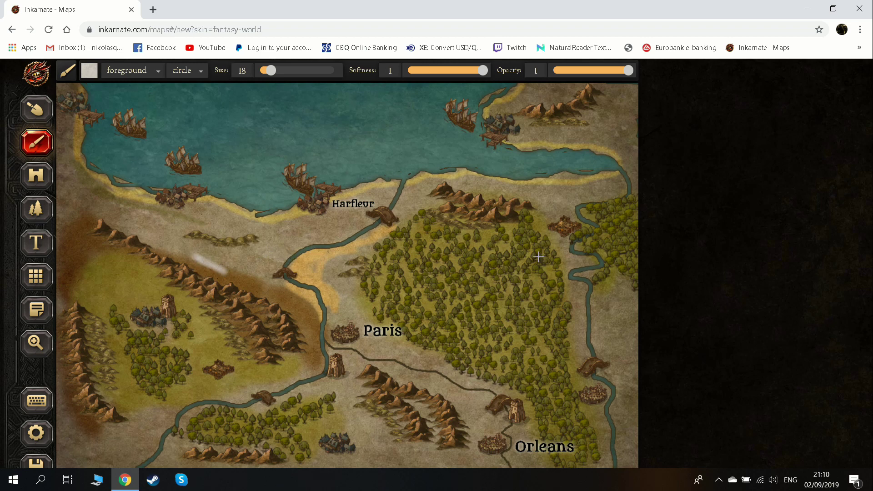
Paint Land-4 texture at brush size 68 around the southern forest, the nearby settlement and the mountains south of Paris.
left_click(90, 71)
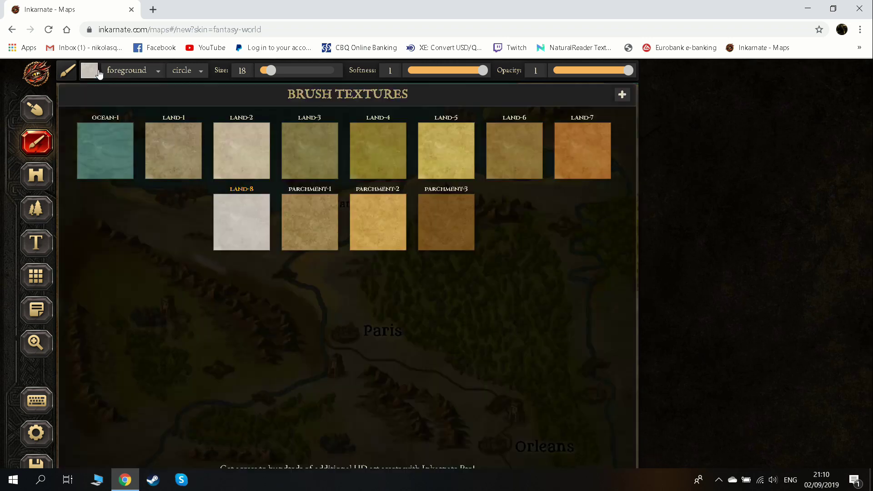
left_click(381, 146)
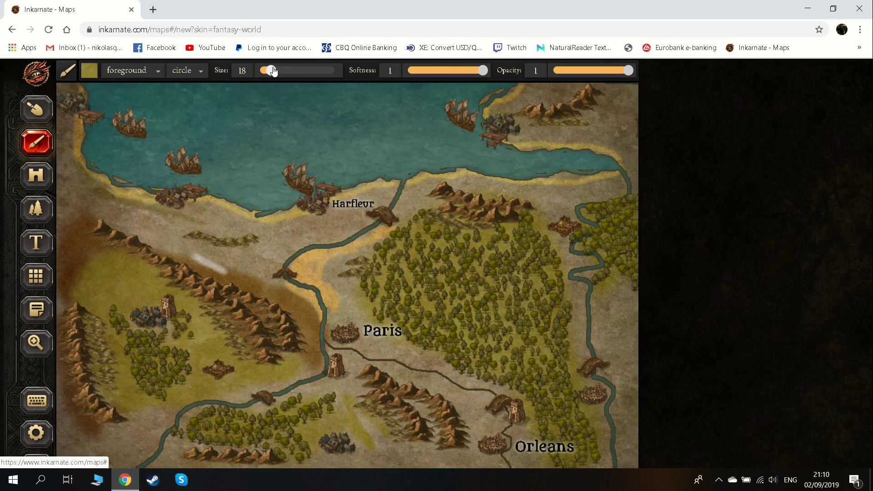
left_click_drag(271, 70, 300, 70)
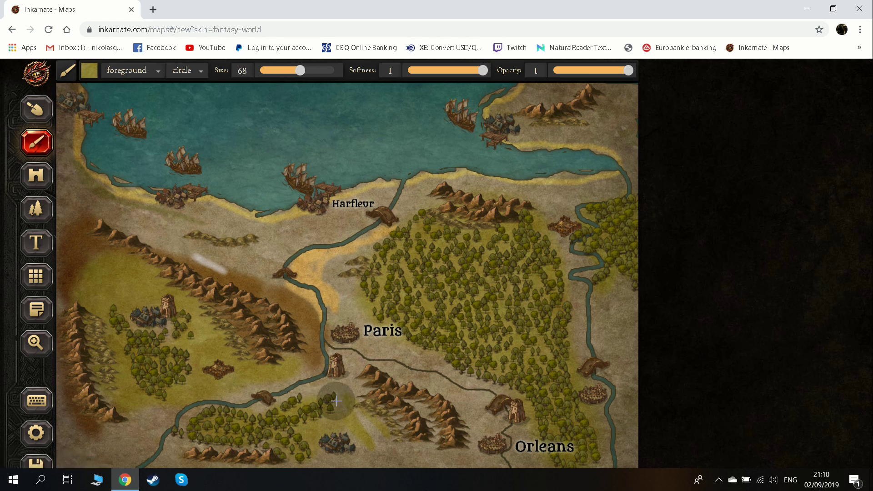
mouse_move(327, 409)
left_mouse_down()
mouse_move(279, 419)
mouse_move(357, 379)
mouse_move(365, 446)
mouse_move(320, 425)
mouse_move(325, 454)
mouse_move(181, 445)
mouse_move(220, 410)
mouse_move(270, 410)
mouse_move(331, 393)
mouse_move(403, 427)
left_mouse_up()
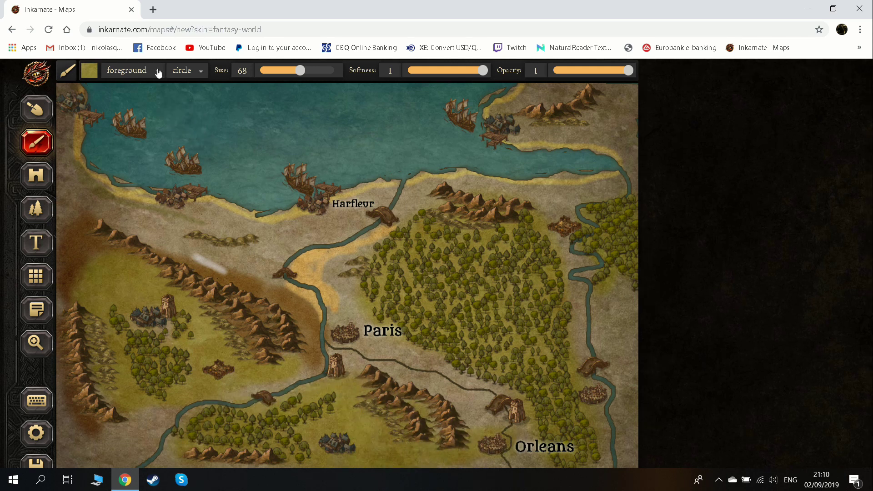
Paint Parchment-1 texture at brush size 68 over the remaining bare land and the brown patches around the western mountains.
left_click(99, 73)
left_click(325, 230)
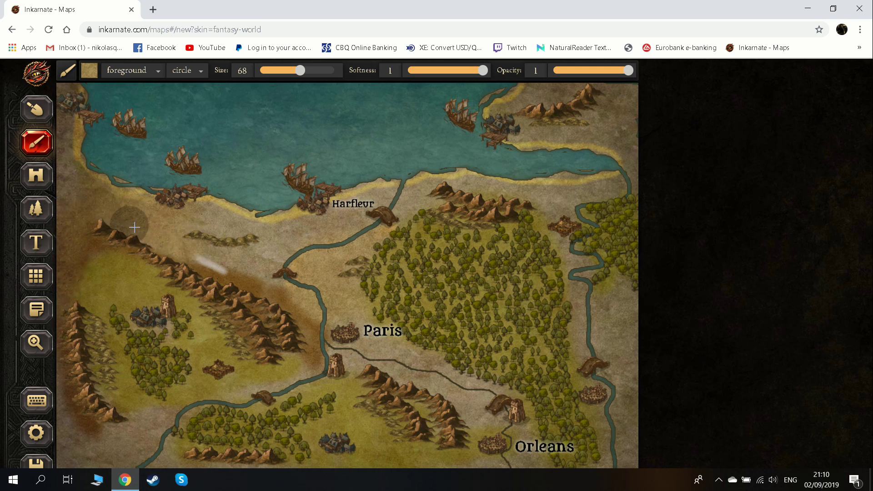
left_click_drag(129, 225, 276, 297)
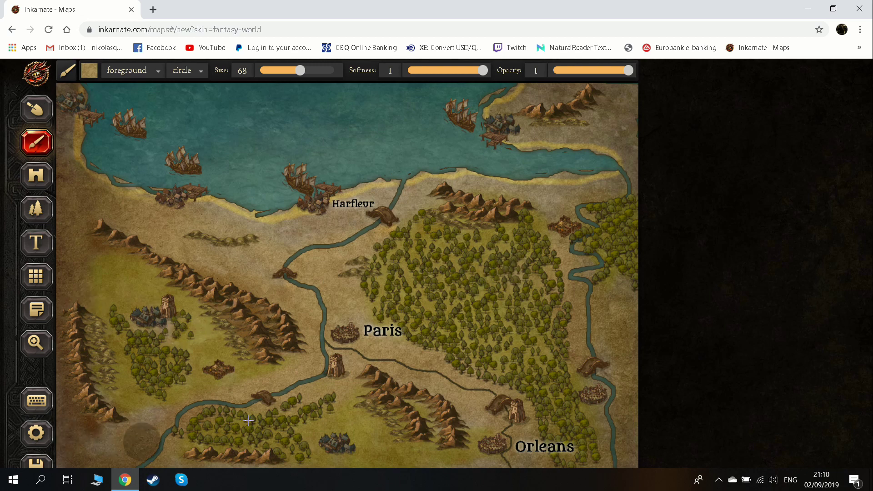
Stamp a small forest at 76% scale beside the mountains in the map's northeastern corner.
left_click(89, 70)
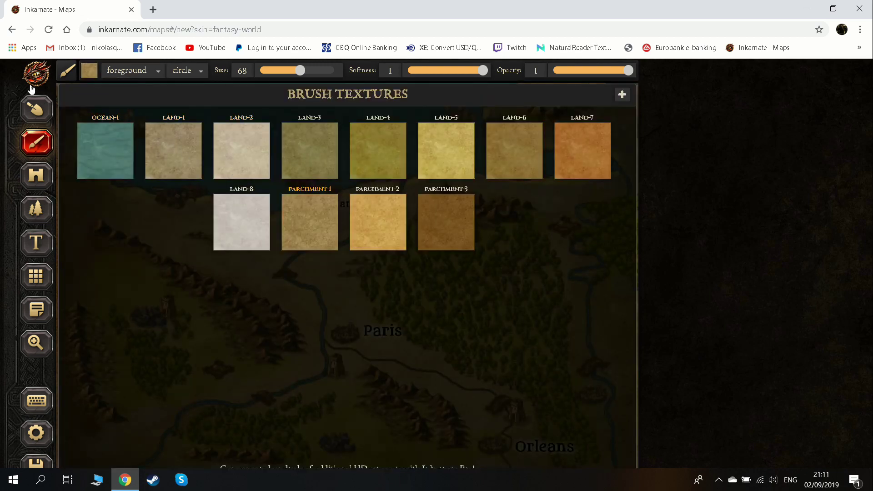
left_click(35, 209)
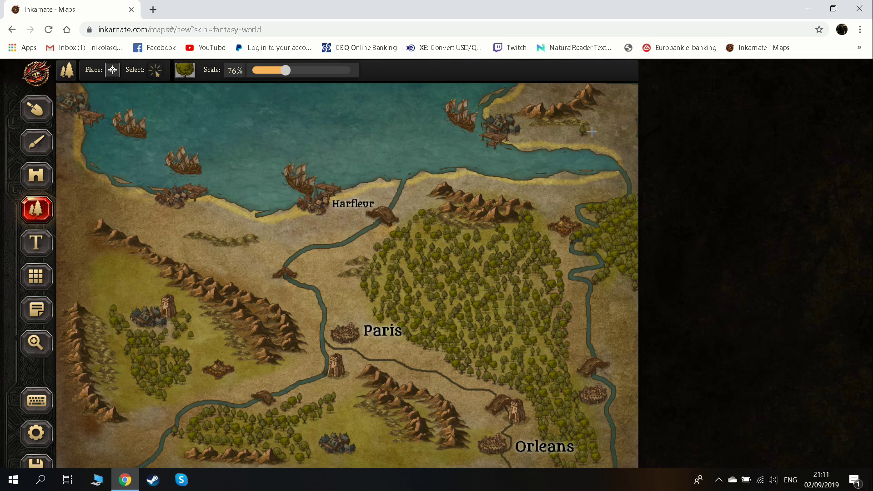
mouse_move(582, 130)
left_mouse_down()
mouse_move(612, 131)
mouse_move(594, 119)
mouse_move(585, 124)
mouse_move(605, 122)
mouse_move(588, 112)
mouse_move(616, 113)
left_mouse_up()
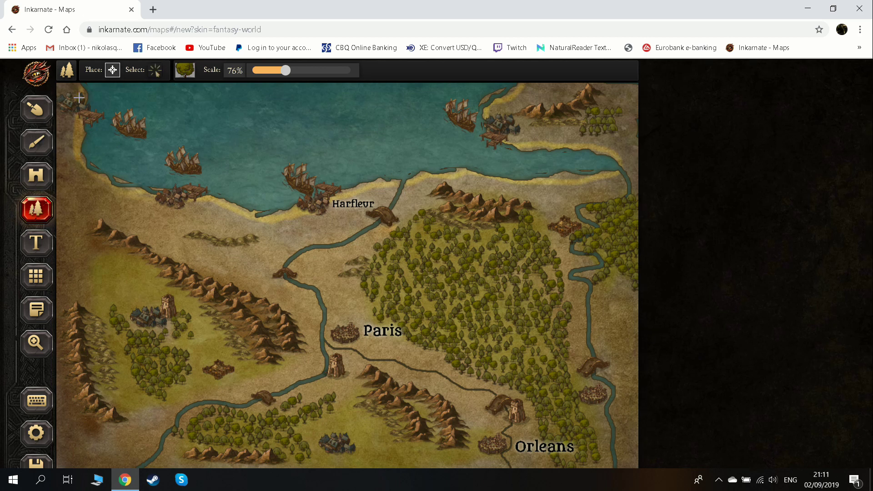
Paint a thin Parchment-2 road at brush size 4 from the coastal town west of Harfleur to the river bridge northwest of Paris.
left_click(46, 150)
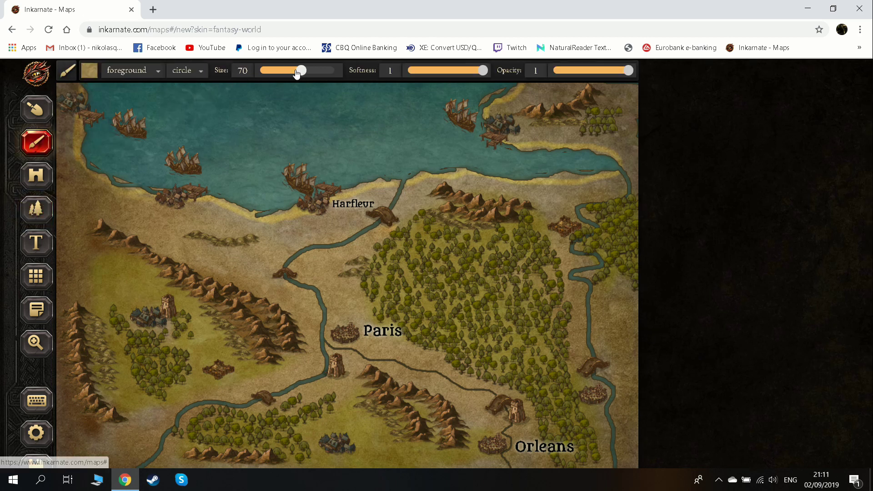
left_click_drag(299, 71, 259, 74)
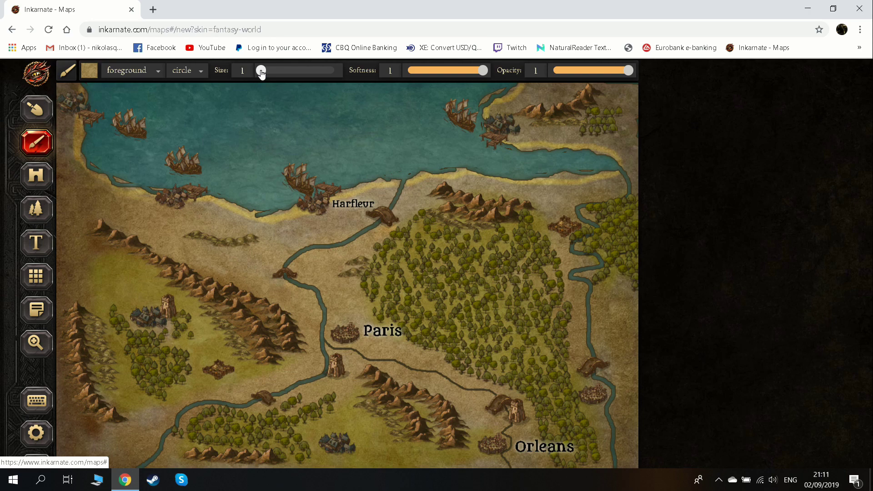
left_click(90, 71)
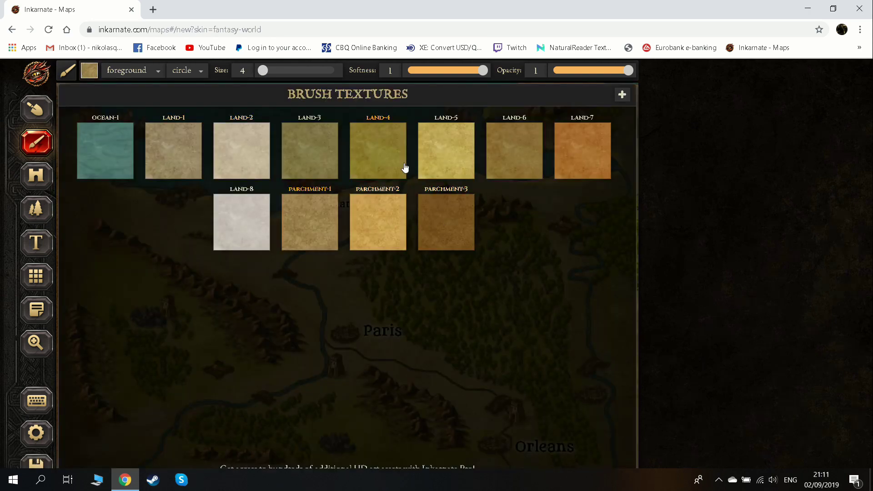
left_click(396, 224)
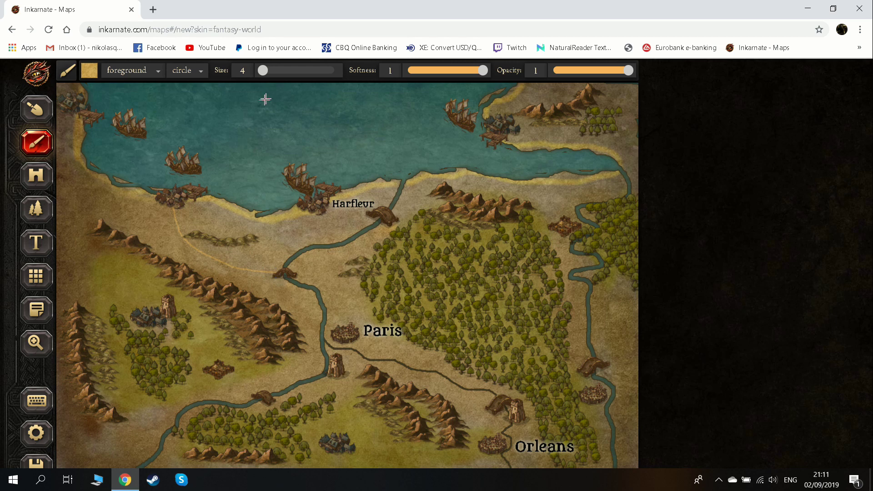
Paint Parchment-2 roads at brush size 8 linking the coastal town, western settlements, bridges, Paris and Orleans, plus one along the eastern river.
left_click_drag(266, 75, 272, 75)
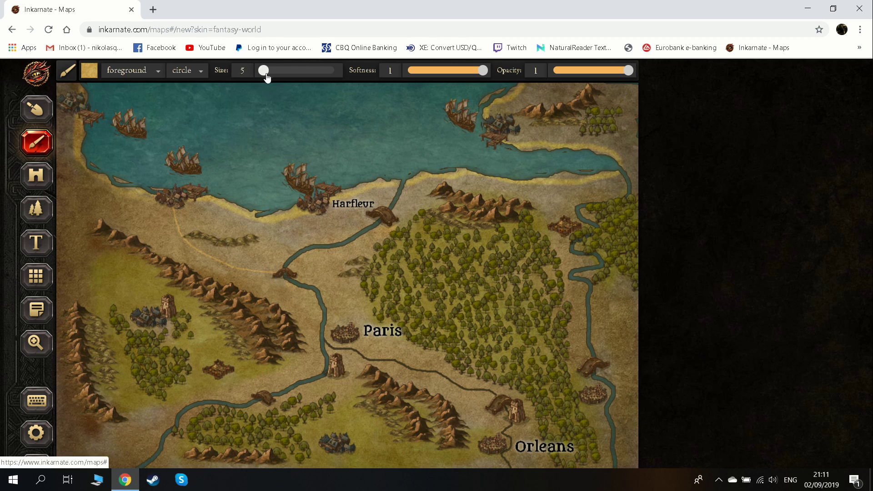
left_click_drag(268, 78, 268, 80)
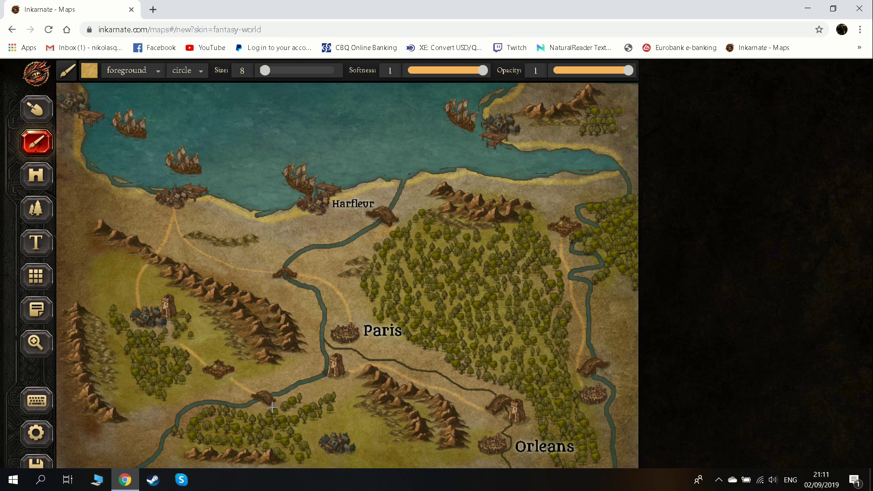
left_click_drag(312, 429, 322, 441)
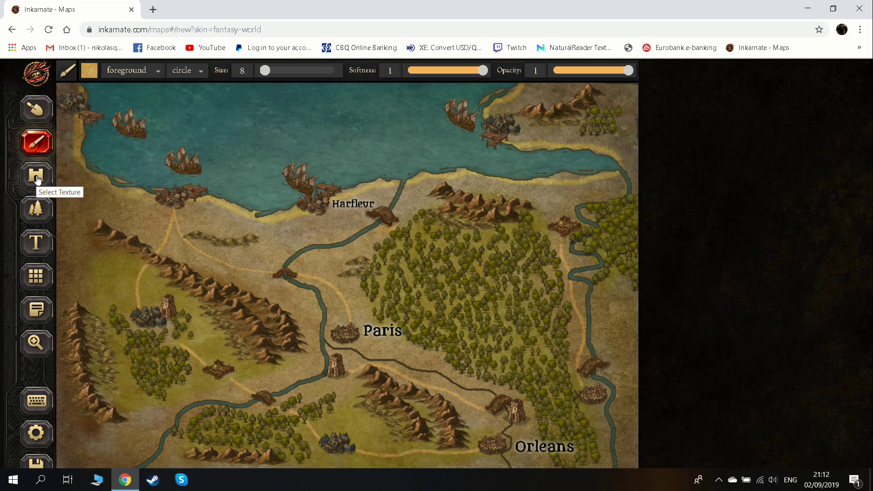
Stamp pines at 76% scale by the western mountains, the northeastern forest and the hills south of the coastal town west of Harfleur.
left_click(36, 210)
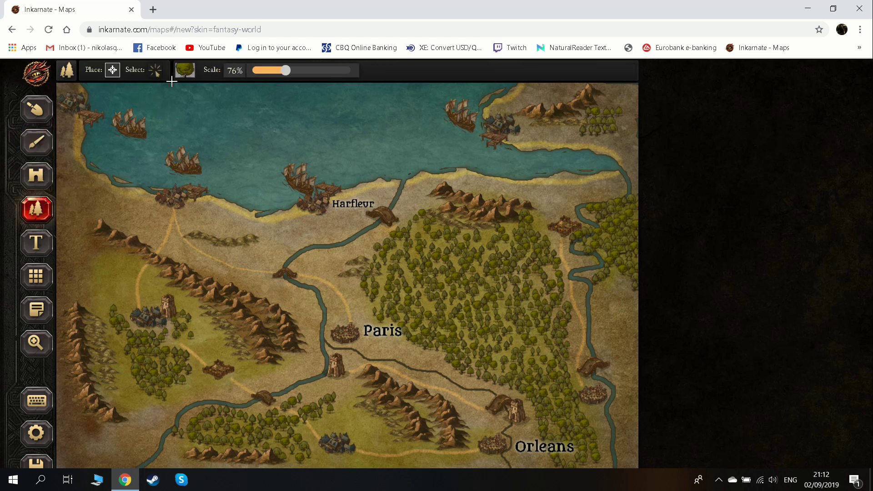
left_click(185, 70)
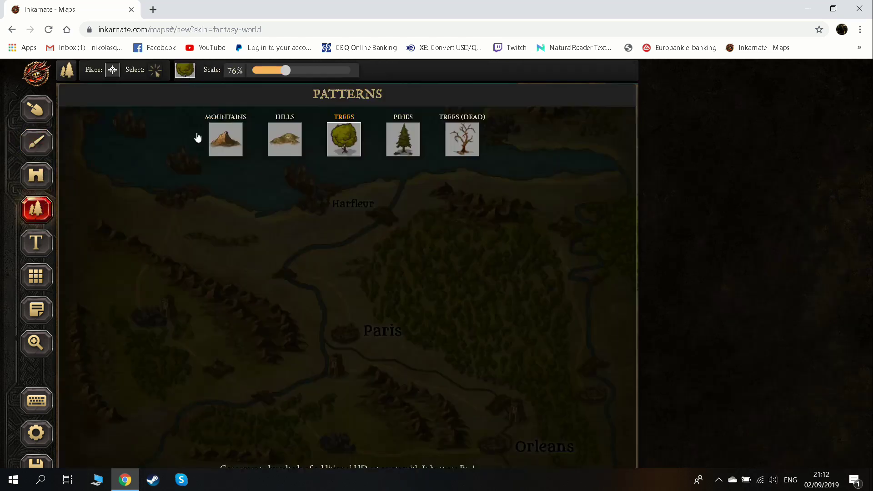
left_click(389, 142)
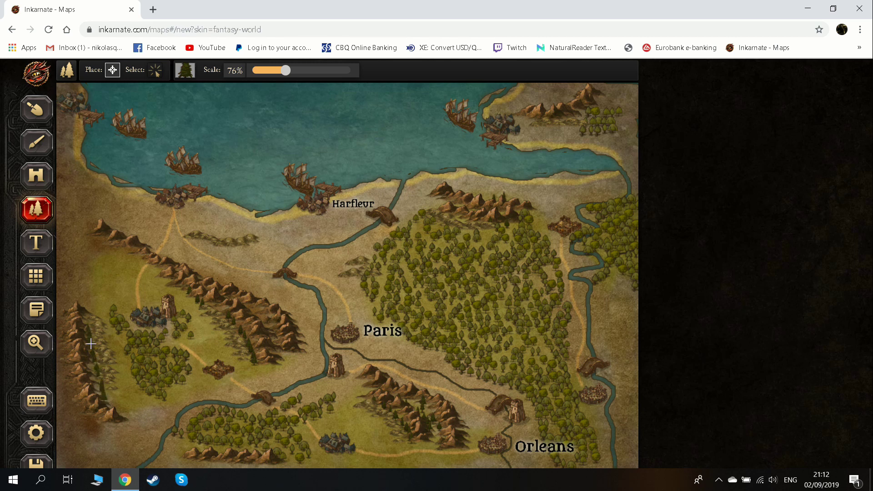
left_click(121, 391)
mouse_move(576, 121)
left_mouse_down()
mouse_move(571, 129)
mouse_move(530, 119)
left_mouse_up()
mouse_move(203, 249)
left_mouse_down()
mouse_move(245, 261)
mouse_move(212, 247)
mouse_move(254, 258)
mouse_move(227, 247)
mouse_move(257, 250)
mouse_move(195, 244)
mouse_move(249, 272)
mouse_move(236, 257)
mouse_move(272, 267)
mouse_move(195, 231)
mouse_move(202, 250)
mouse_move(227, 263)
mouse_move(198, 225)
mouse_move(273, 258)
mouse_move(210, 263)
mouse_move(190, 235)
mouse_move(228, 231)
mouse_move(193, 221)
mouse_move(207, 257)
mouse_move(249, 276)
mouse_move(279, 259)
mouse_move(229, 228)
mouse_move(195, 233)
left_mouse_up()
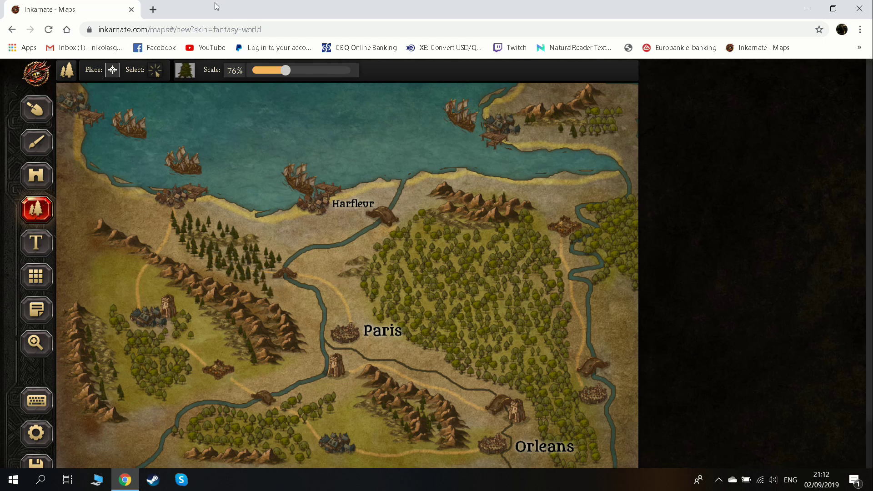
Stamp dead trees at 76% scale along the road from the river bridge northwest of Paris down to the city.
left_click(185, 70)
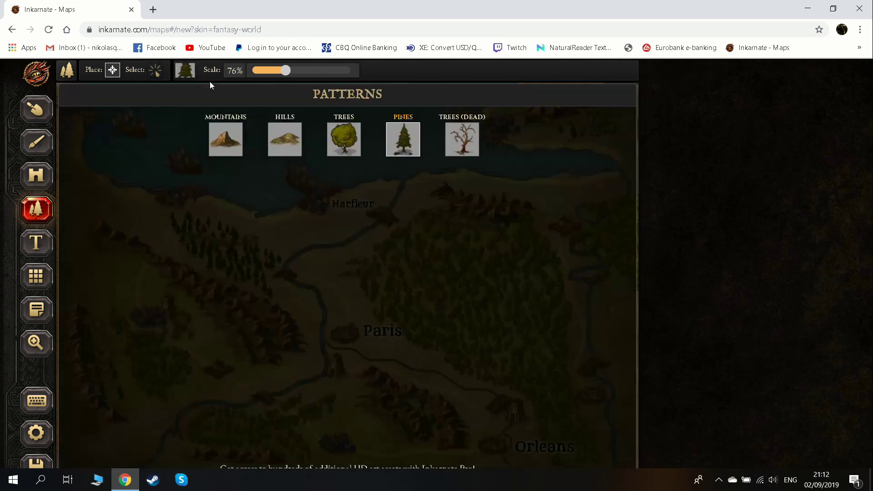
left_click(461, 150)
mouse_move(331, 277)
left_mouse_down()
mouse_move(342, 300)
mouse_move(333, 275)
mouse_move(359, 313)
left_mouse_up()
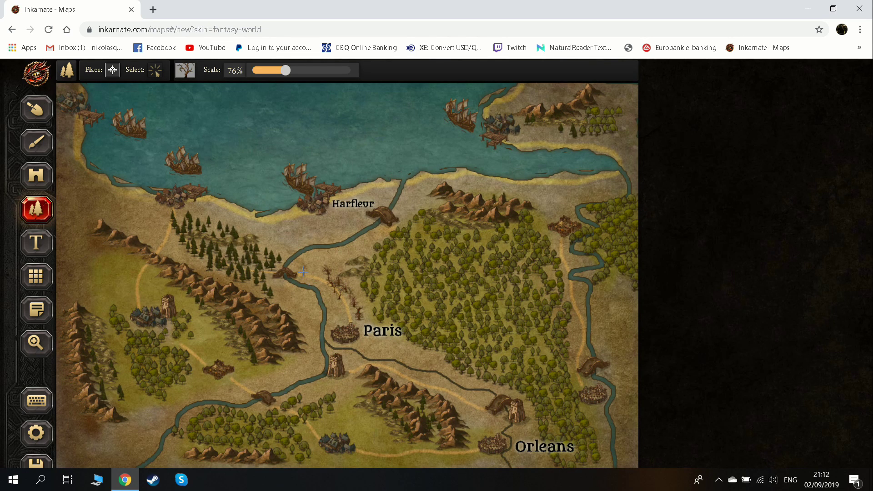
left_click_drag(302, 272, 311, 272)
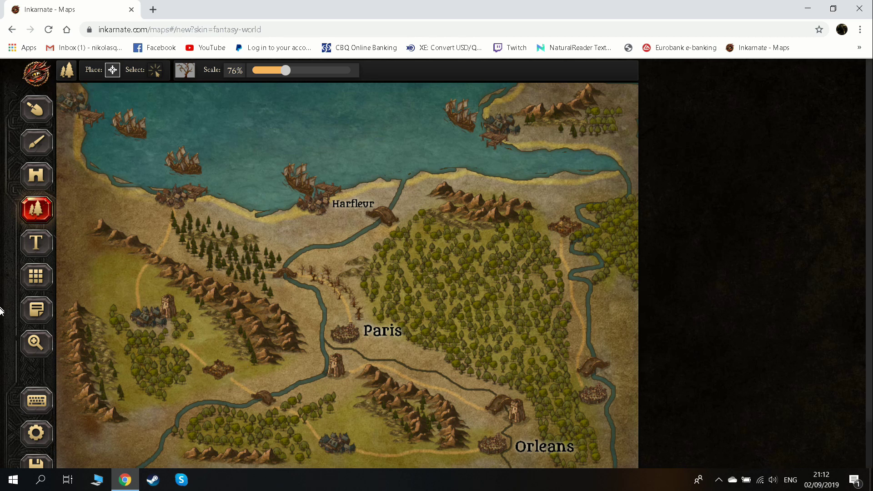
Paint Land-4 texture at brush size 56 over the ground beneath the forest on the map's eastern edge.
left_click(41, 154)
left_click(90, 73)
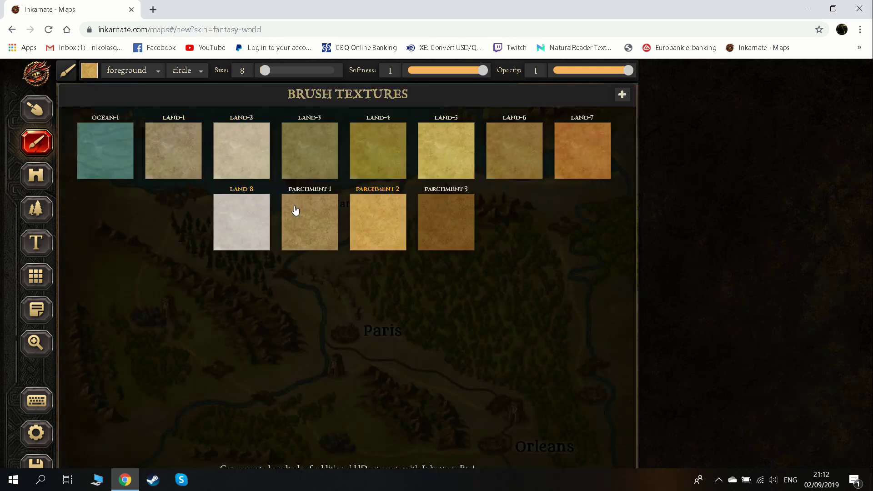
left_click(388, 151)
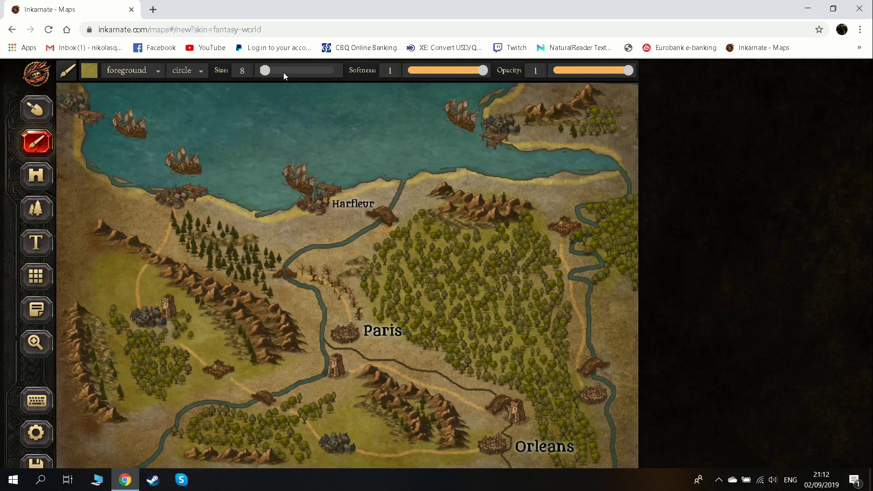
left_click_drag(283, 72, 293, 71)
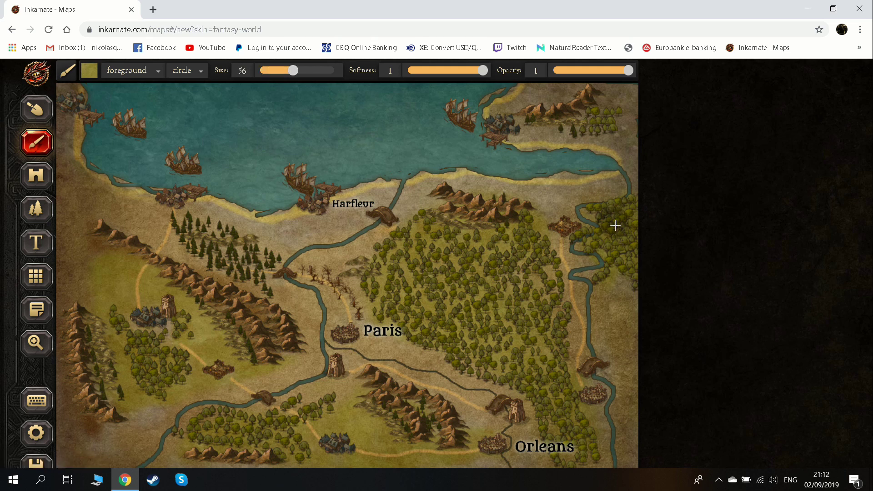
mouse_move(615, 225)
left_mouse_down()
mouse_move(615, 294)
mouse_move(611, 262)
mouse_move(627, 292)
mouse_move(618, 249)
left_mouse_up()
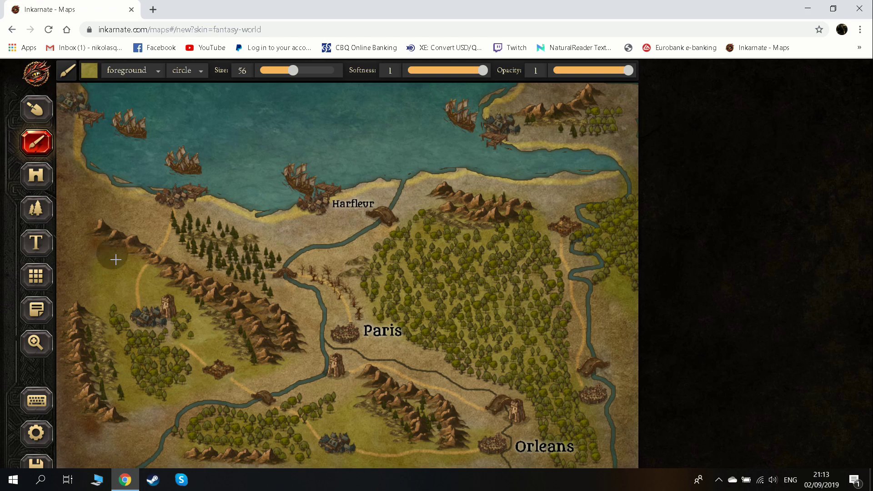
Paint Land-6 texture at brush size 11 around the eastern end of the mountains north of the large forest.
left_click(89, 70)
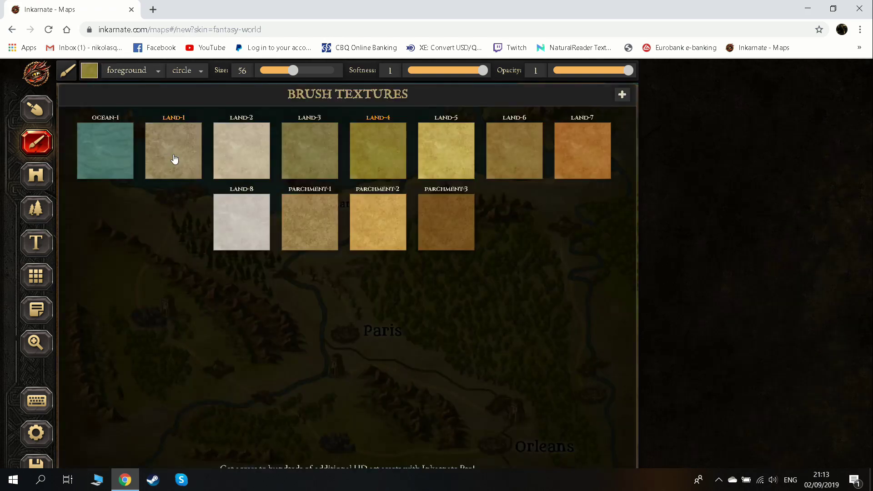
left_click(311, 239)
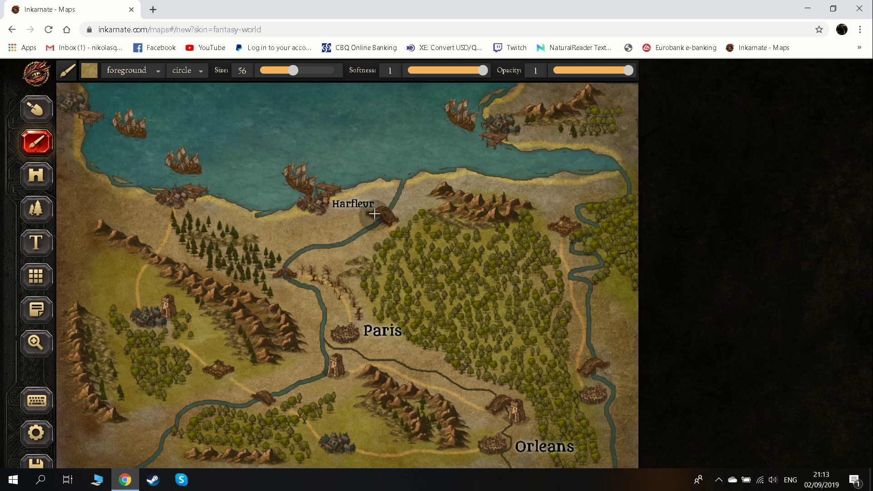
left_click(95, 72)
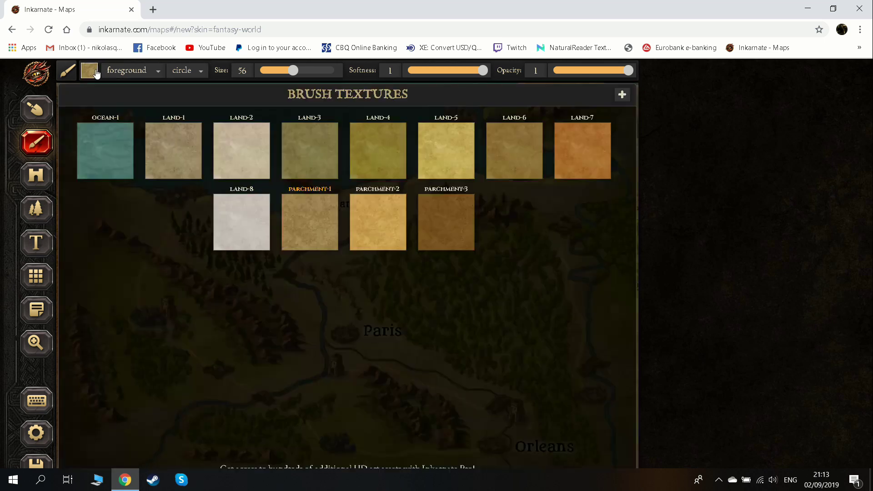
left_click(506, 166)
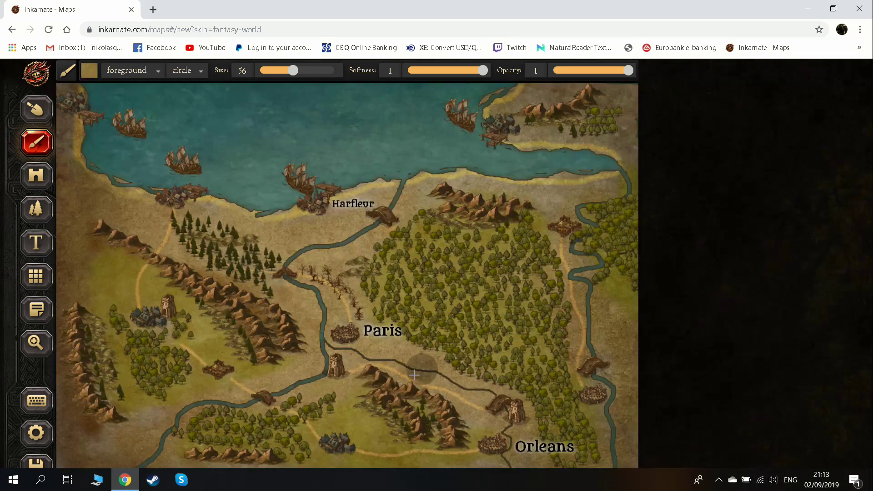
left_click_drag(293, 70, 266, 71)
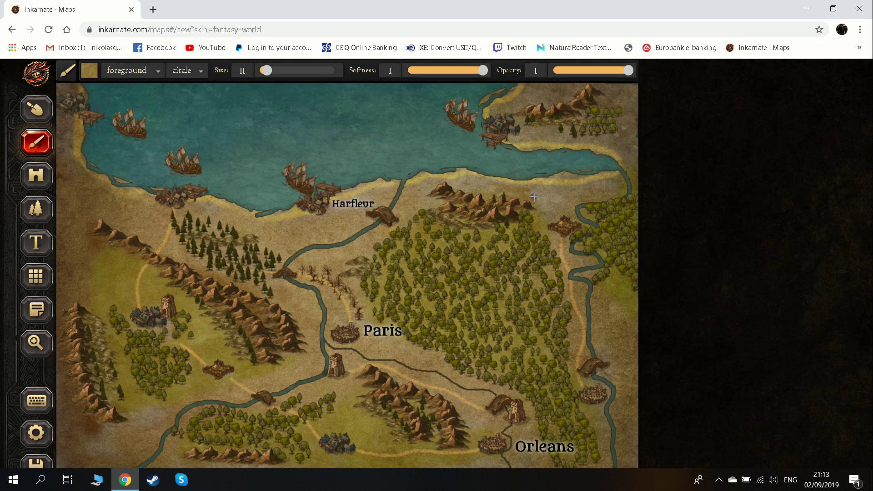
mouse_move(533, 197)
left_mouse_down()
mouse_move(545, 200)
mouse_move(525, 200)
mouse_move(537, 194)
left_mouse_up()
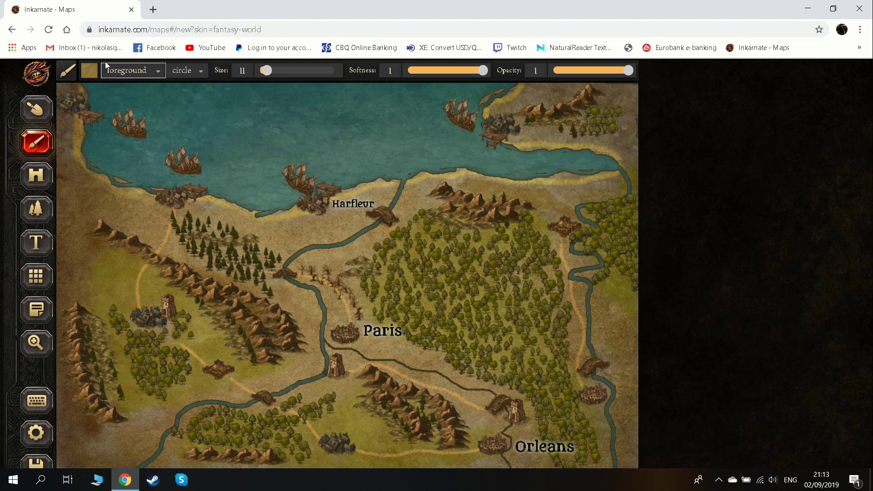
Add a bold Metamorphous map title reading "France 1408 AD" over the northern sea.
left_click(37, 242)
left_click(204, 110)
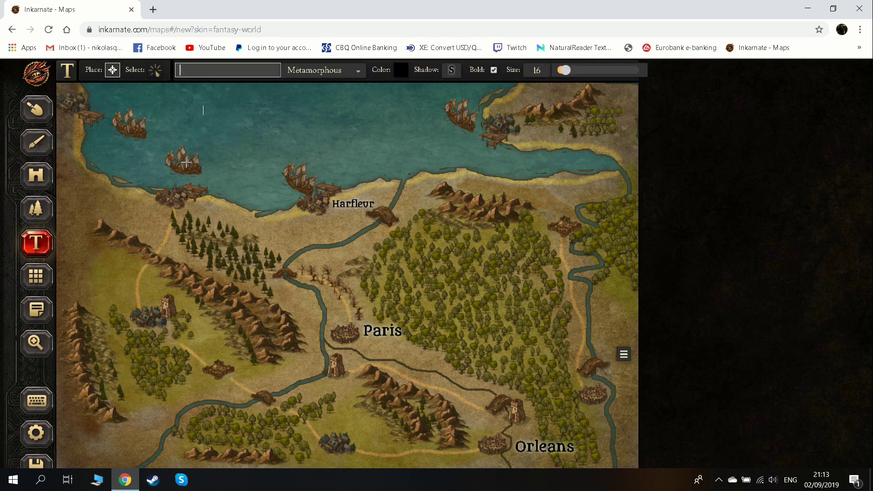
type("Fre")
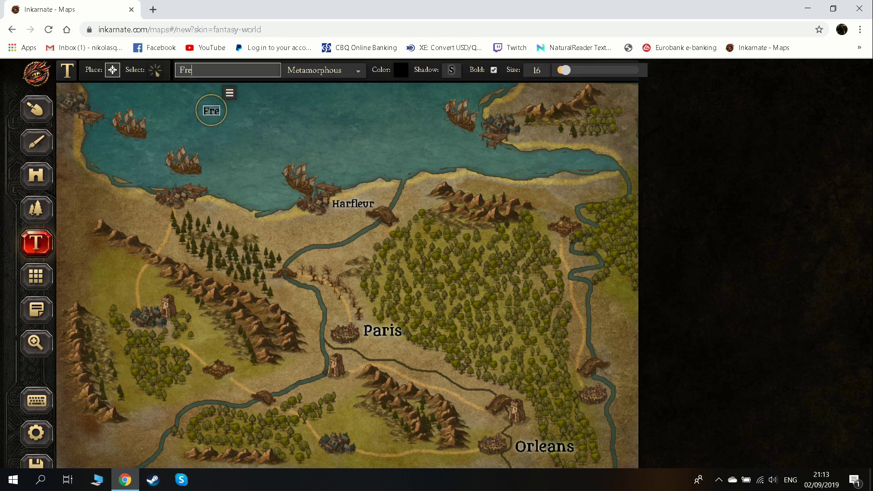
key("BackSpace")
type("ance 14")
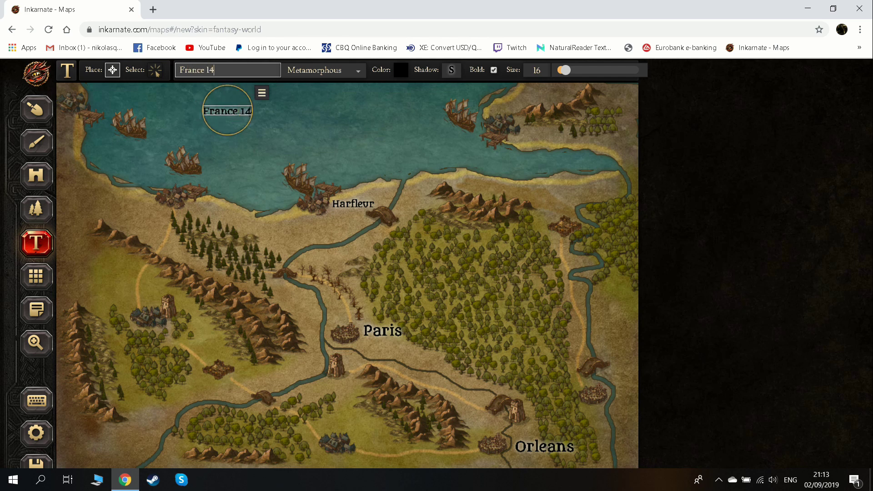
type("08")
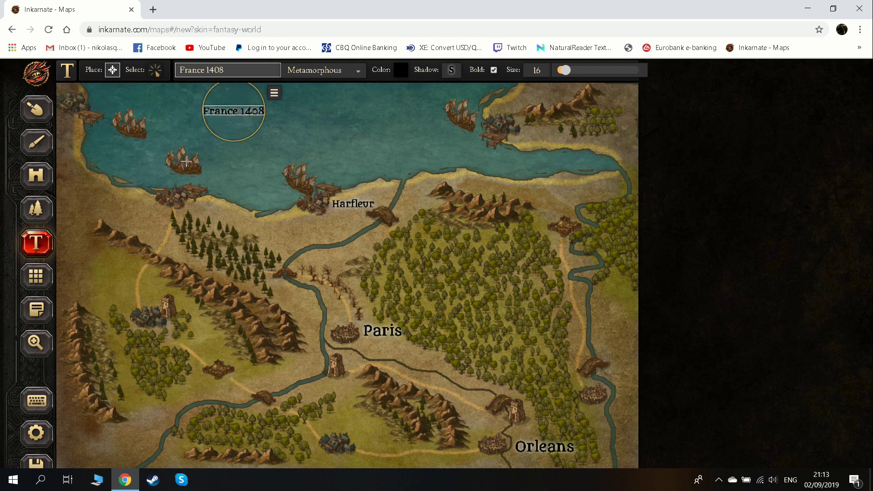
type(" AD")
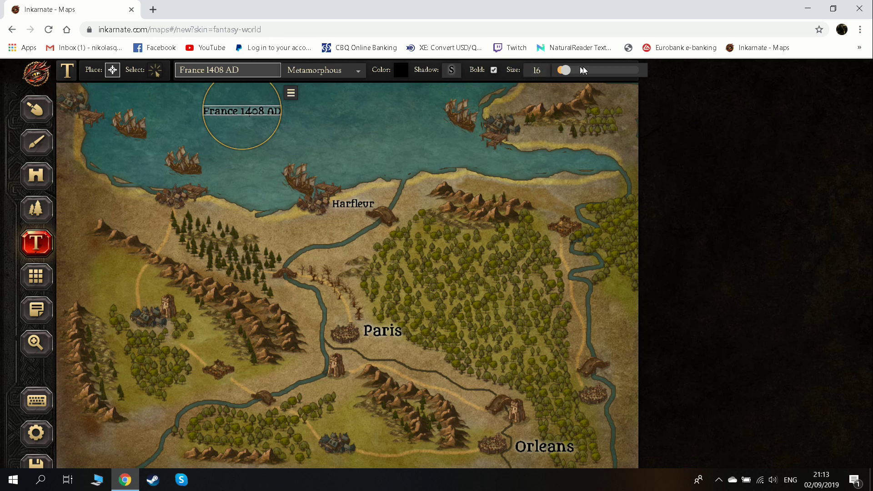
Enlarge the map title to size 55 and position it over the sea between the western and eastern ships.
left_click_drag(563, 70, 591, 70)
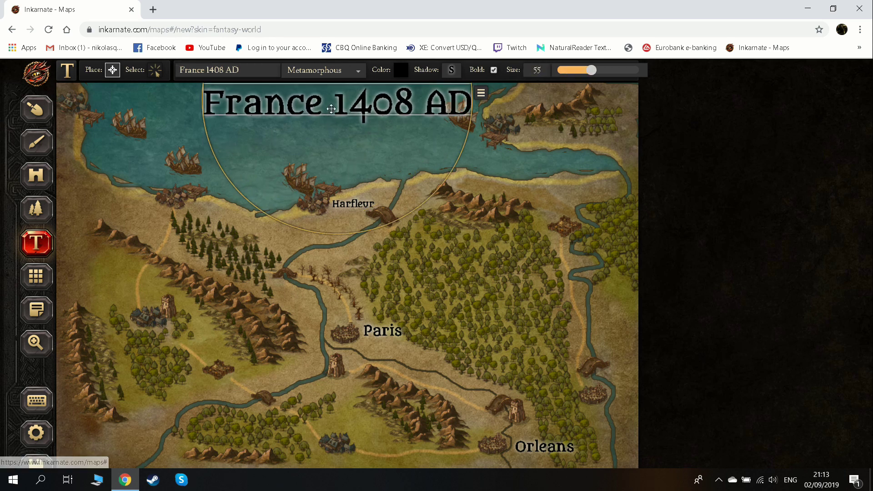
left_click_drag(331, 108, 300, 124)
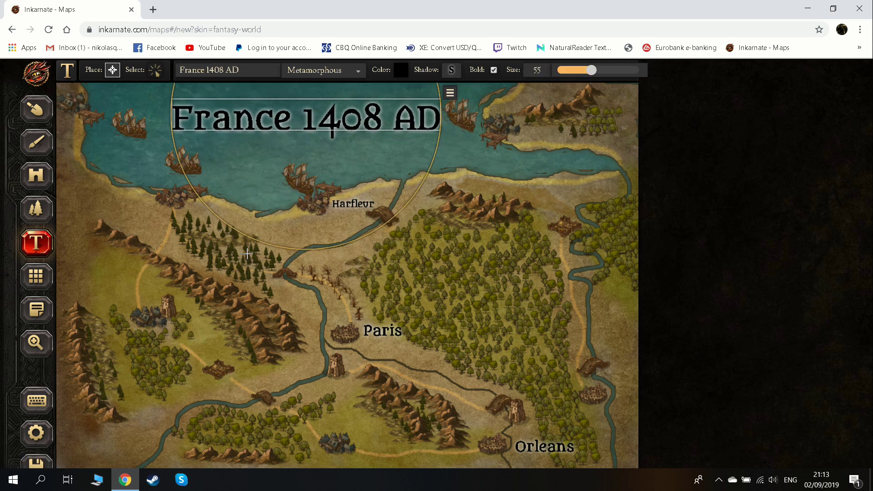
left_click(452, 149)
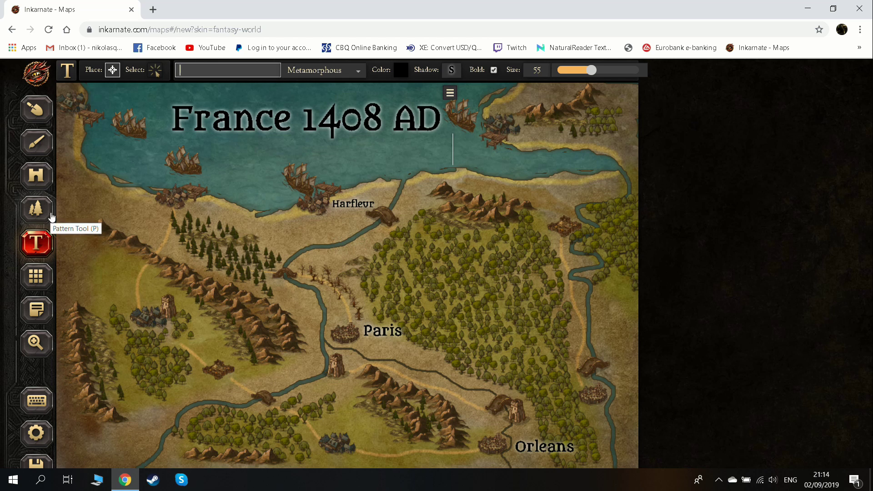
Try the block and hex brush shapes for subtracting land.
left_click(40, 112)
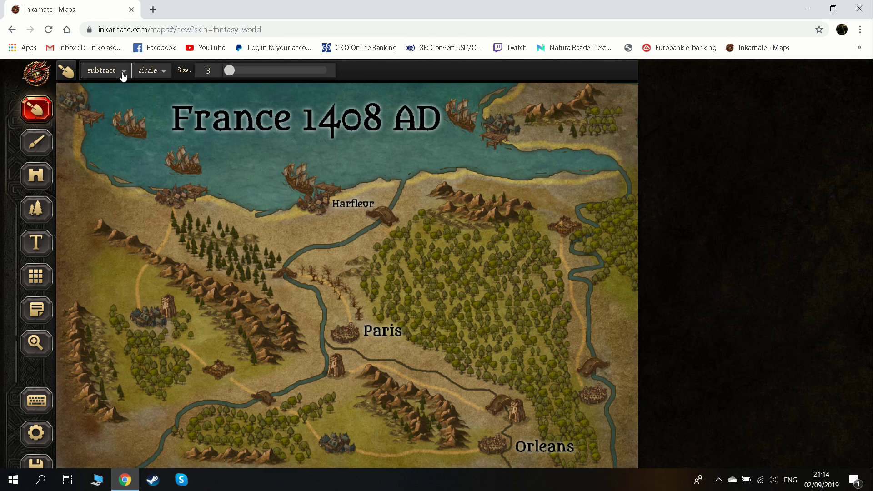
left_click(159, 71)
left_click(153, 104)
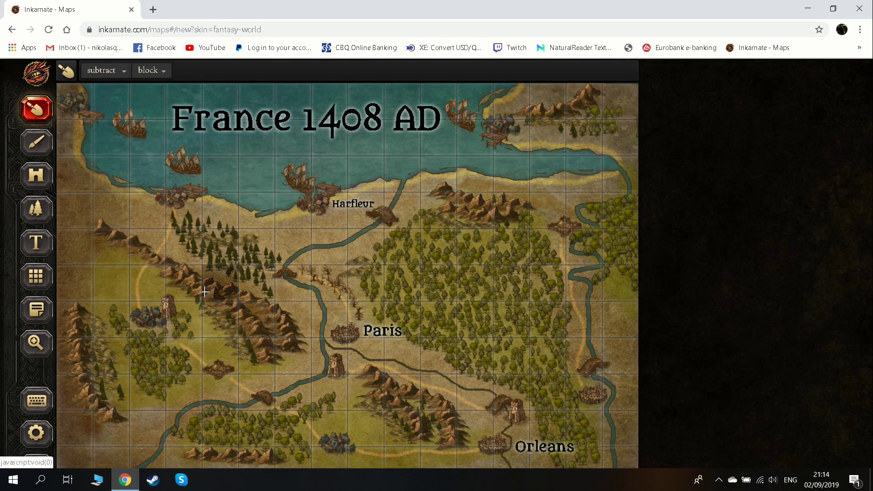
left_click(164, 71)
left_click(151, 119)
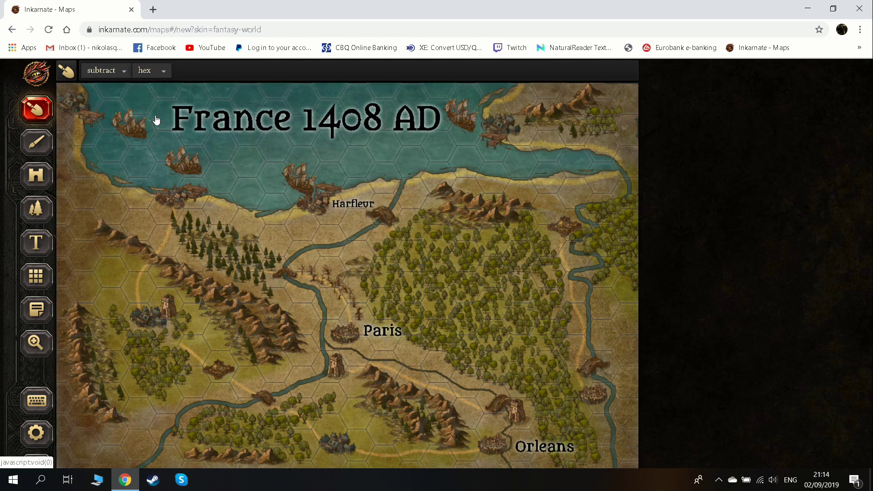
Carve a thin water channel beside the coastal inlet west of Harfleur with a size 3 circle brush at 200% zoom.
left_click(38, 349)
left_click(295, 305)
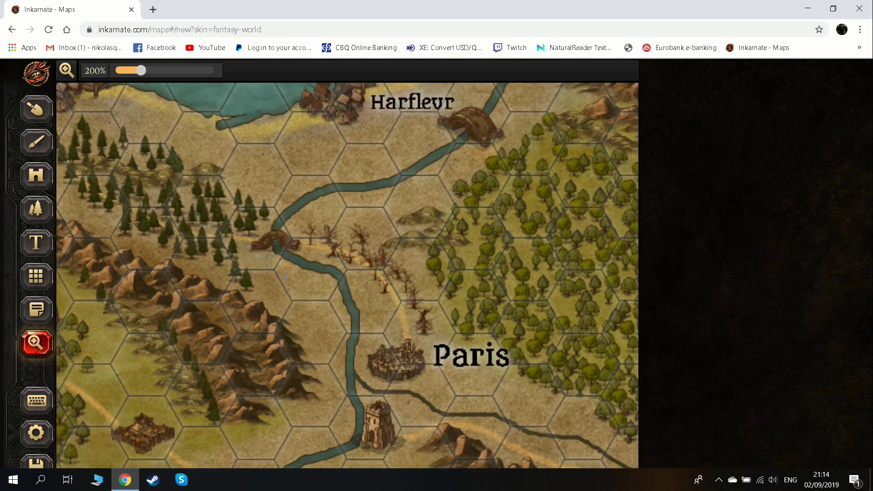
left_click(36, 111)
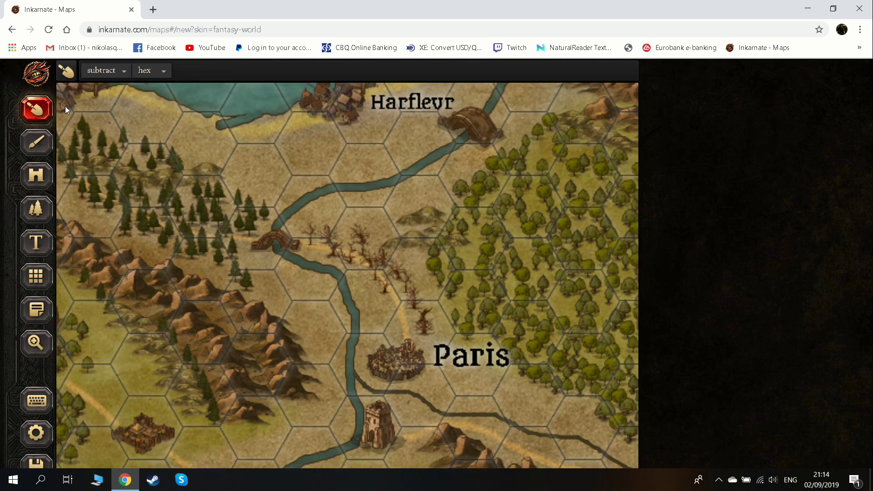
left_click(149, 71)
left_click(154, 86)
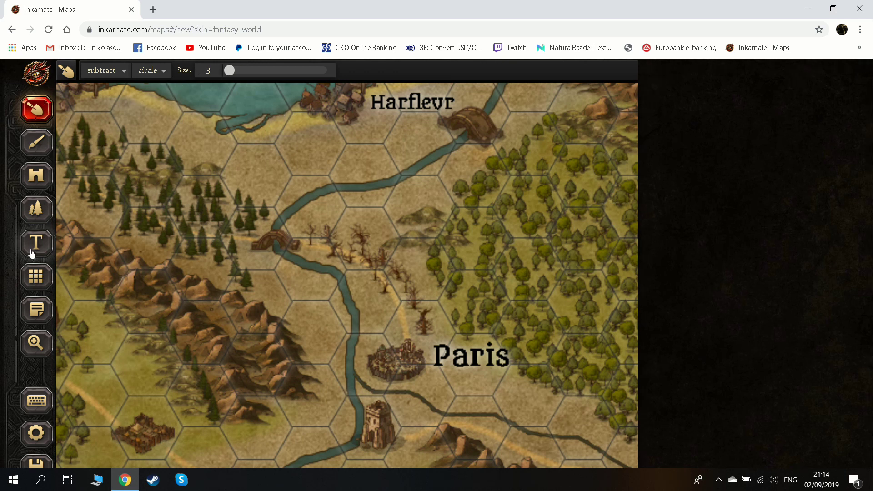
Examine the rivers, roads, settlements and mountains around Paris and to its southwest at up to 250% zoom.
left_click(35, 346)
scroll(350, 311, "down", 2)
scroll(350, 311, "right", 2)
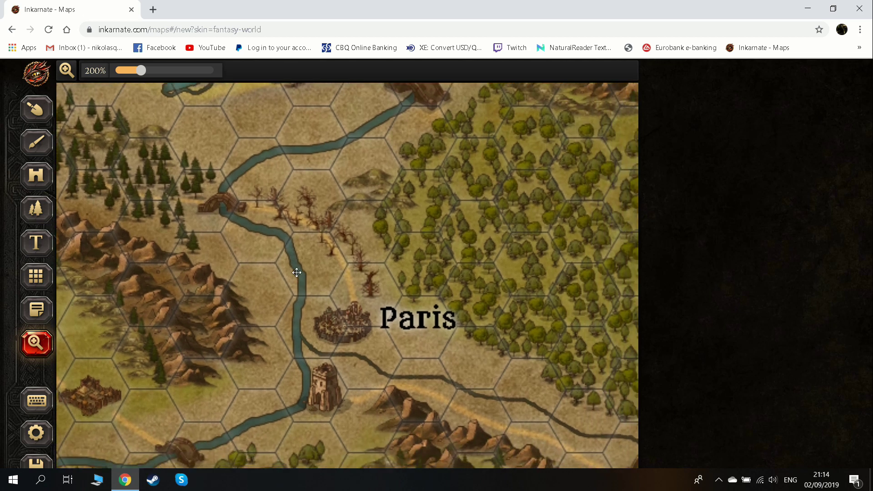
scroll(325, 301, "down", 3)
scroll(325, 301, "left", 1)
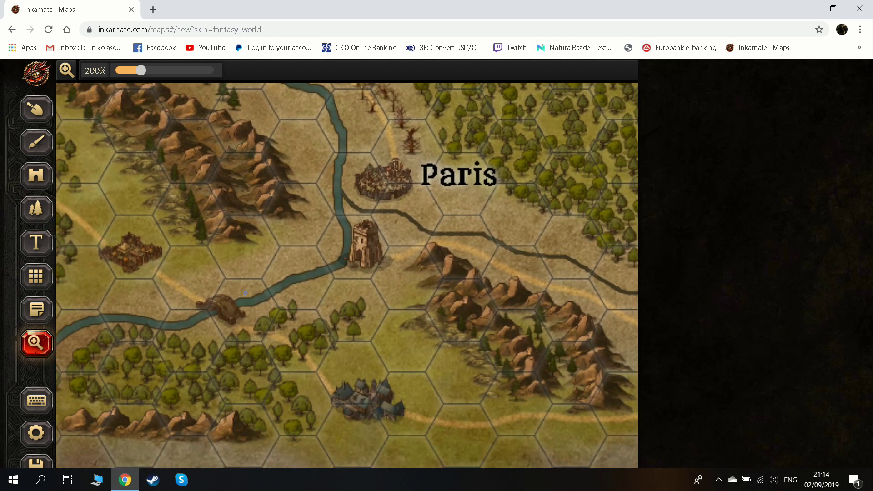
scroll(265, 262, "down", 1)
scroll(292, 257, "up", 5)
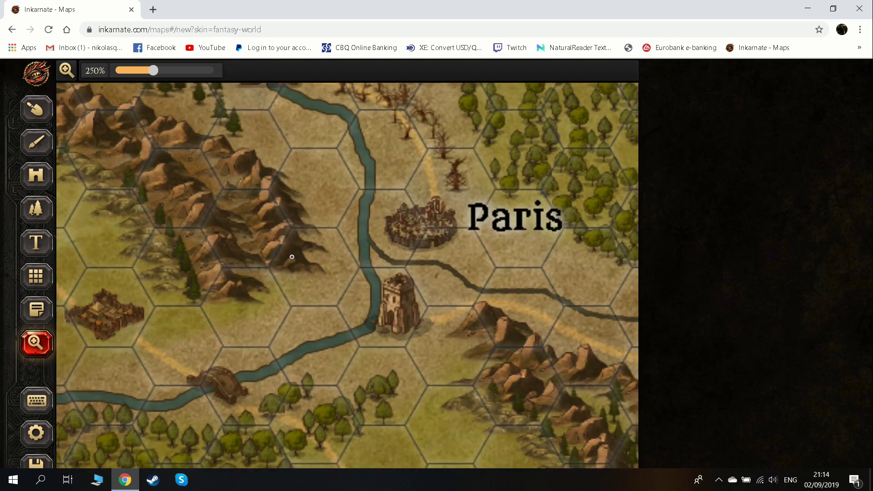
scroll(292, 257, "down", 8)
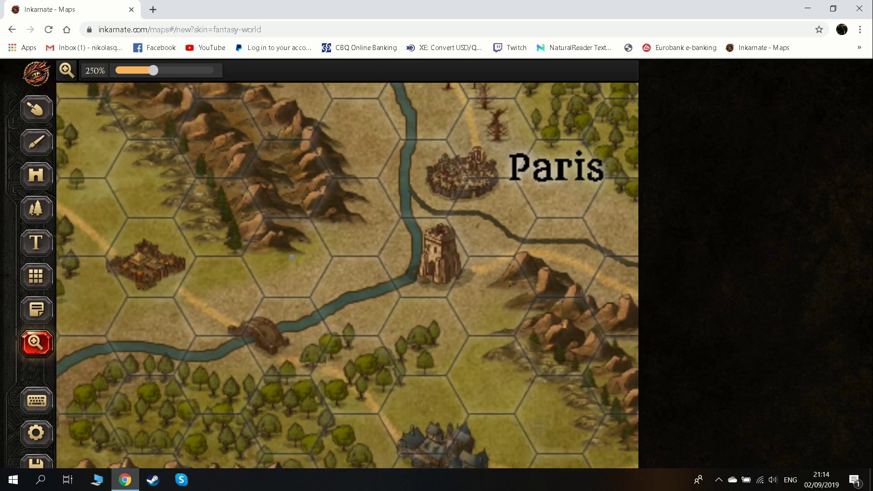
Return the map to 100% zoom and try the block and circle shapes for subtracting land, ending on hex.
scroll(346, 275, "down", 1)
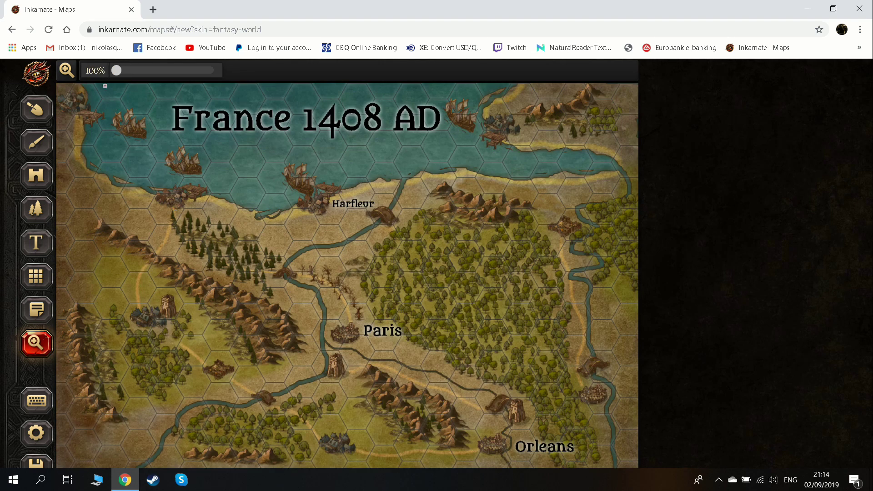
left_click(36, 109)
left_click(159, 69)
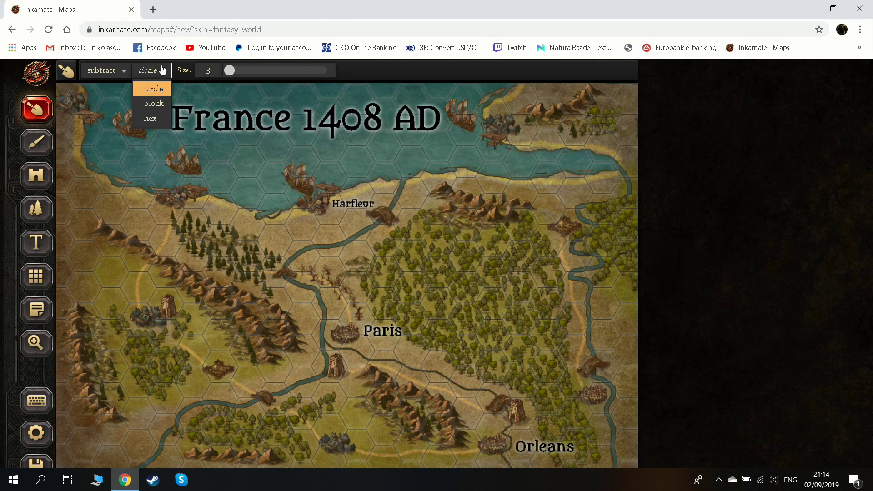
left_click(155, 107)
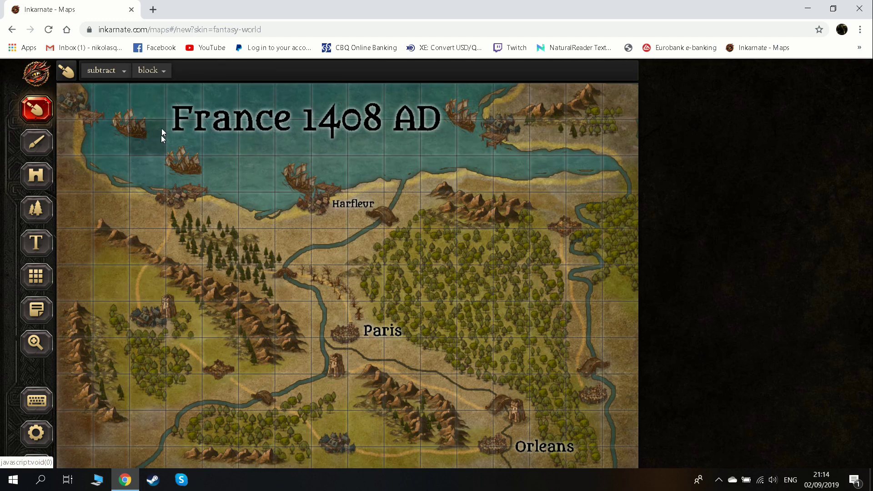
left_click(161, 71)
left_click(155, 89)
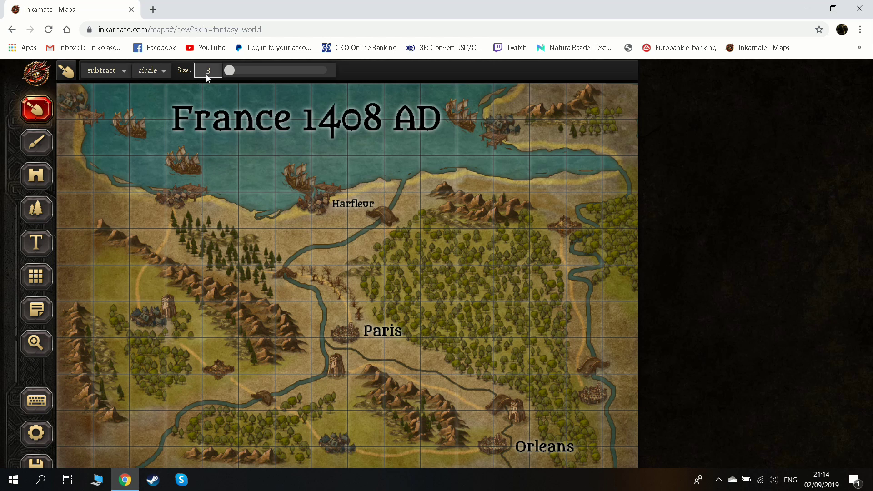
mouse_move(229, 70)
left_mouse_down()
mouse_move(240, 73)
mouse_move(228, 71)
left_mouse_up()
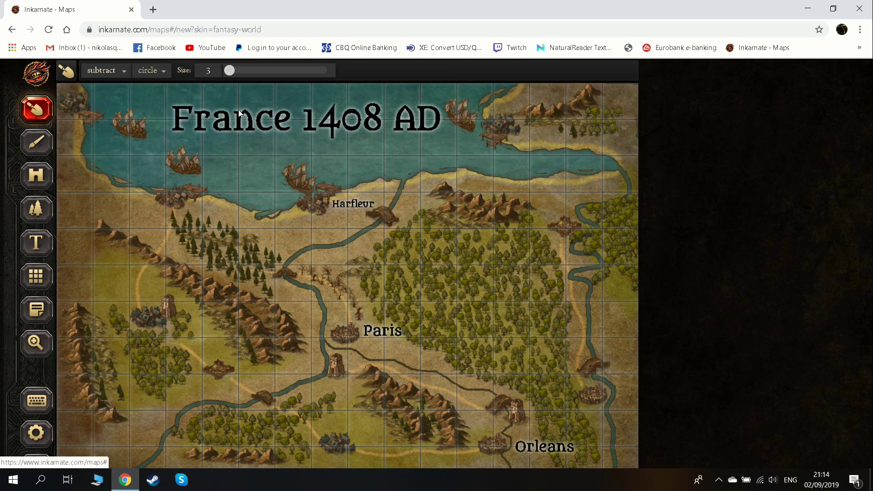
left_click(119, 71)
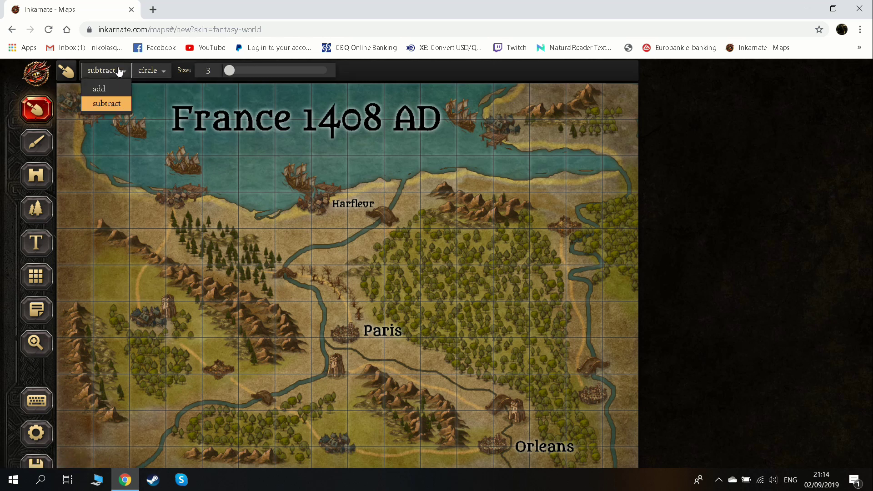
left_click(153, 71)
left_click(159, 104)
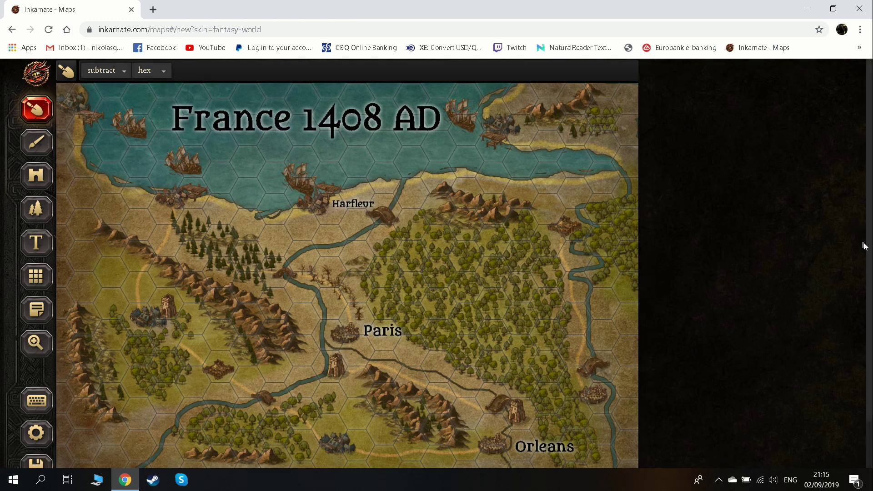
Try to download the map as a JPG image and check the browser's download list.
scroll(863, 246, "down", 1)
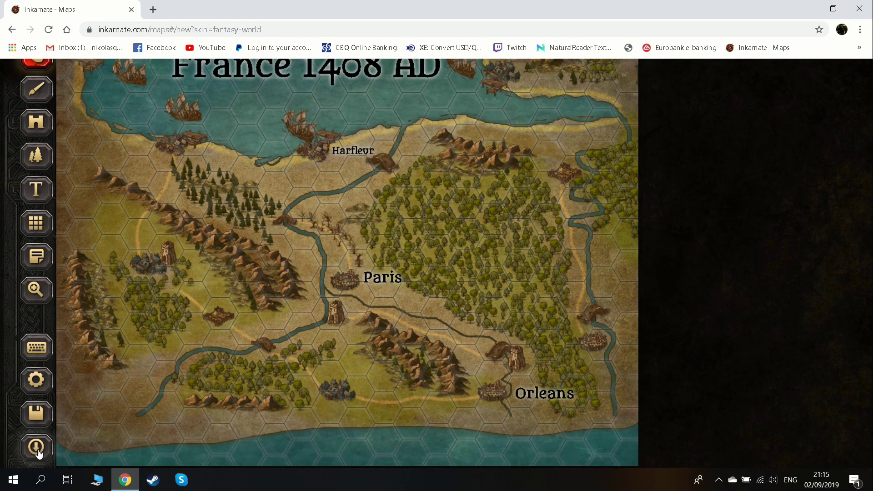
left_click(37, 450)
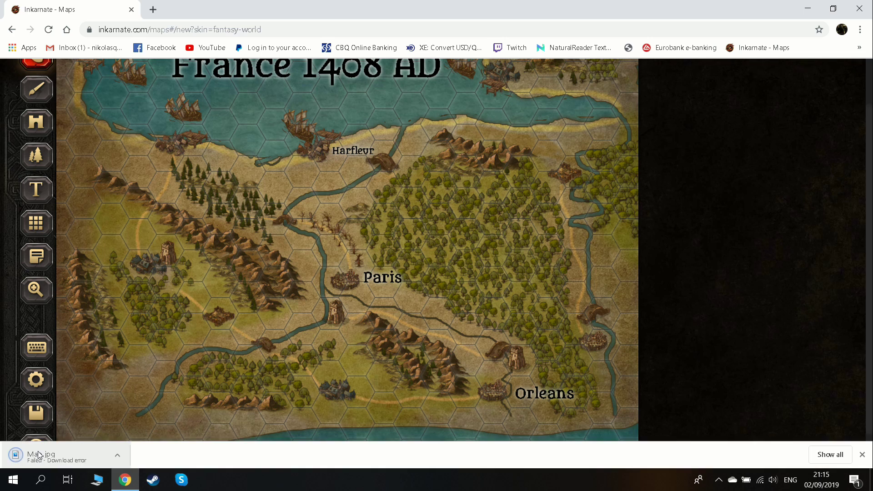
left_click(829, 454)
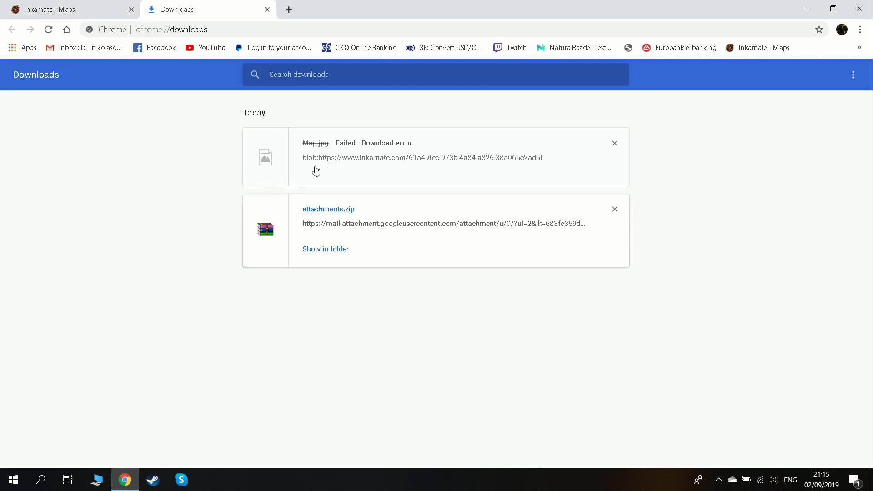
Dismiss the internet connection pop-up on the desktop and return to the browser.
left_click(807, 5)
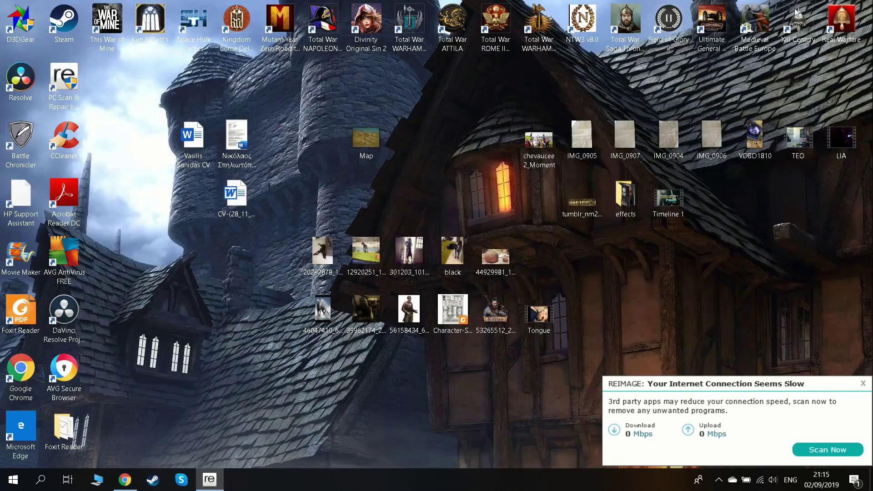
left_click(865, 382)
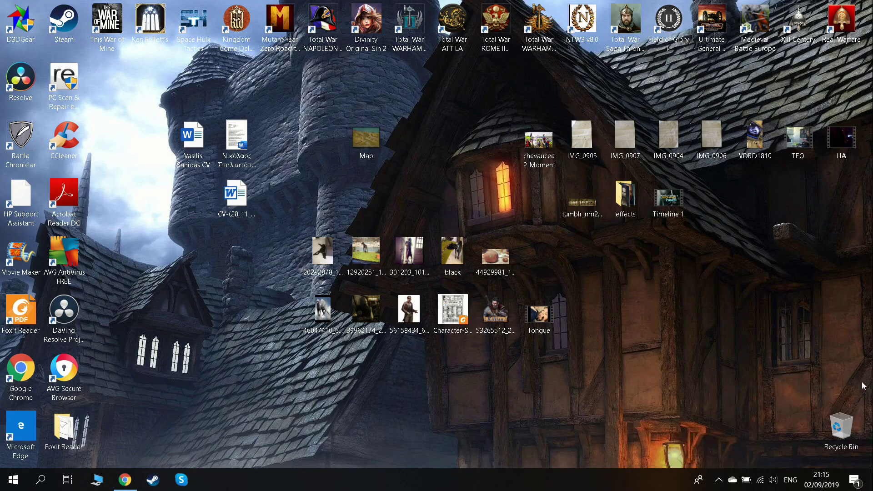
left_click(123, 482)
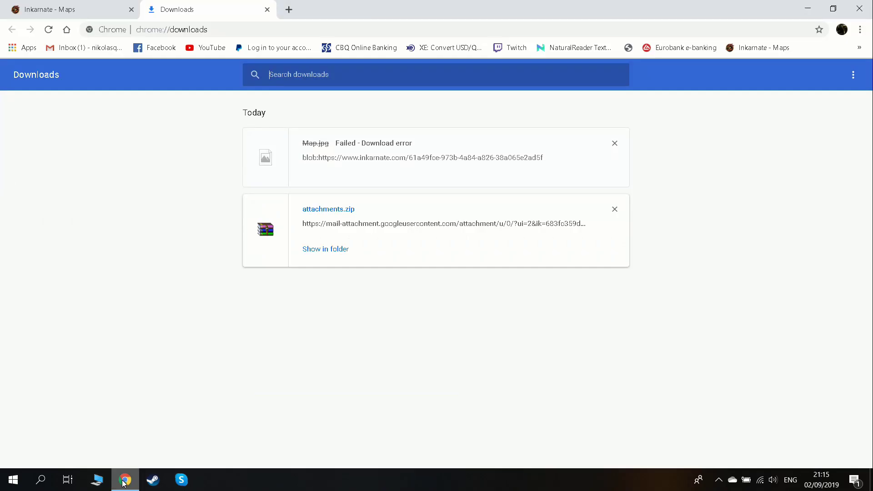
Download the France 1408 AD map as a JPG again and open the full download list.
left_click(42, 4)
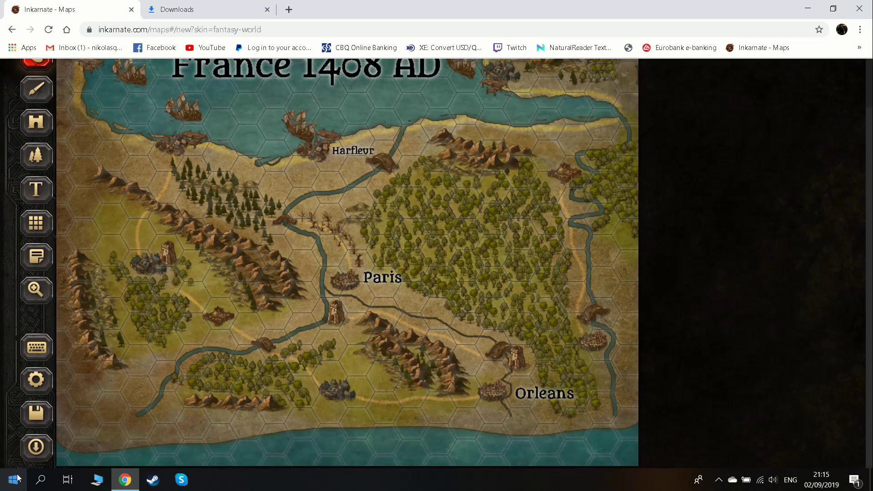
left_click(36, 448)
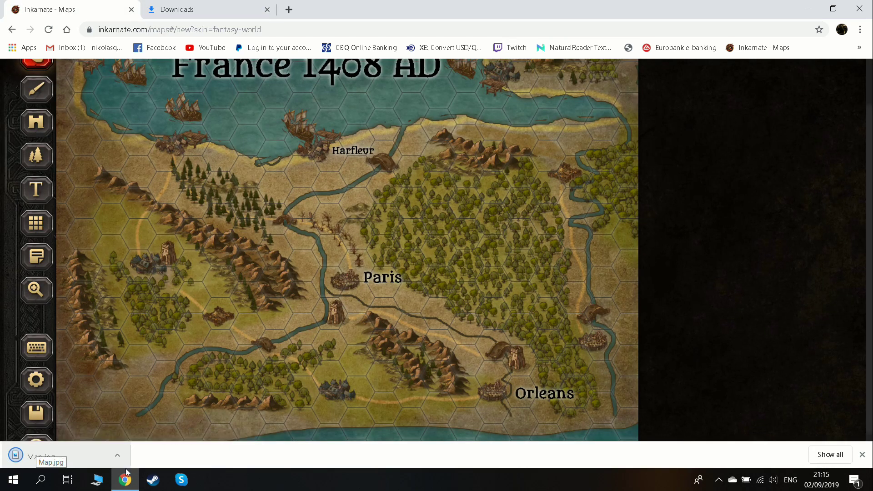
left_click(824, 462)
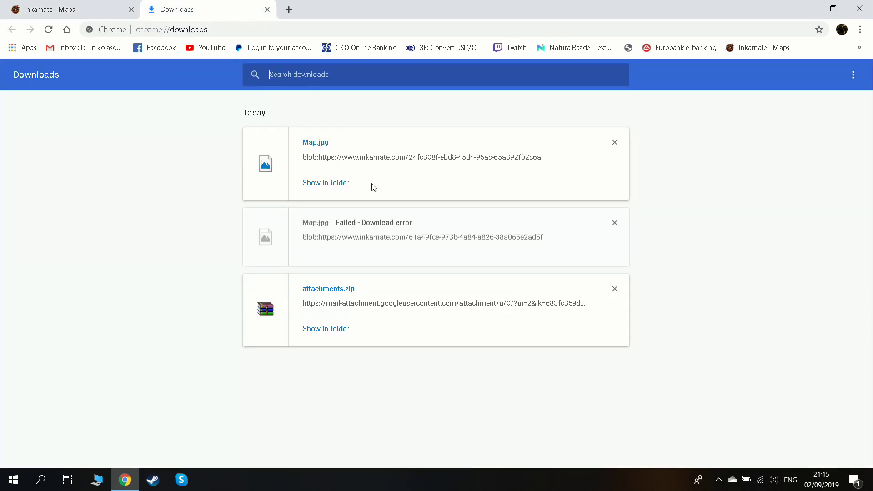
Show the new Map.jpg download in its folder and open it in the Photos viewer.
left_click(318, 184)
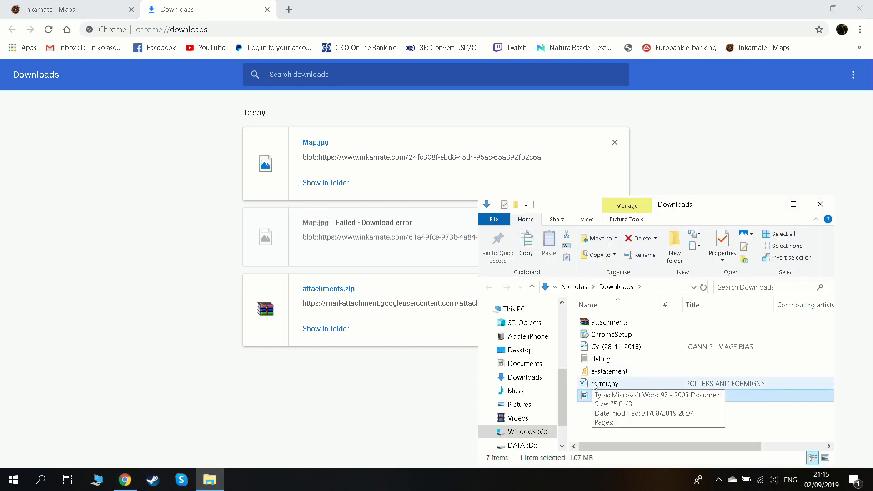
double_click(601, 397)
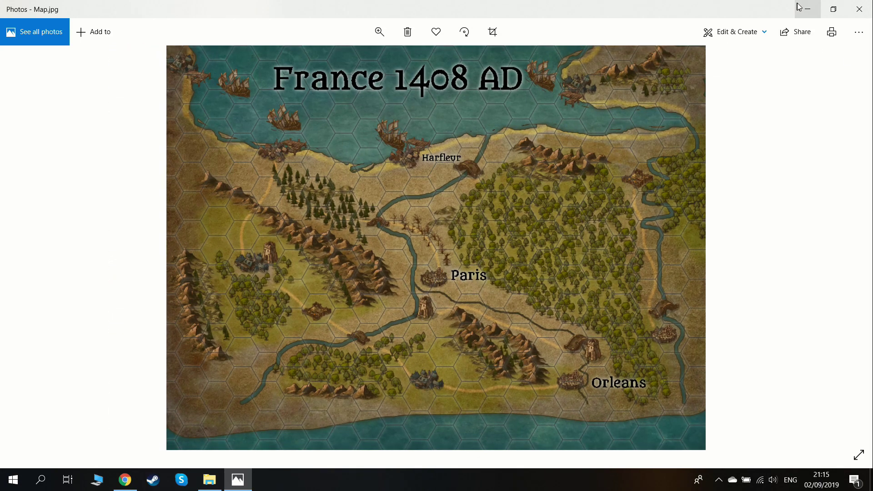
scroll(593, 238, "up", 1)
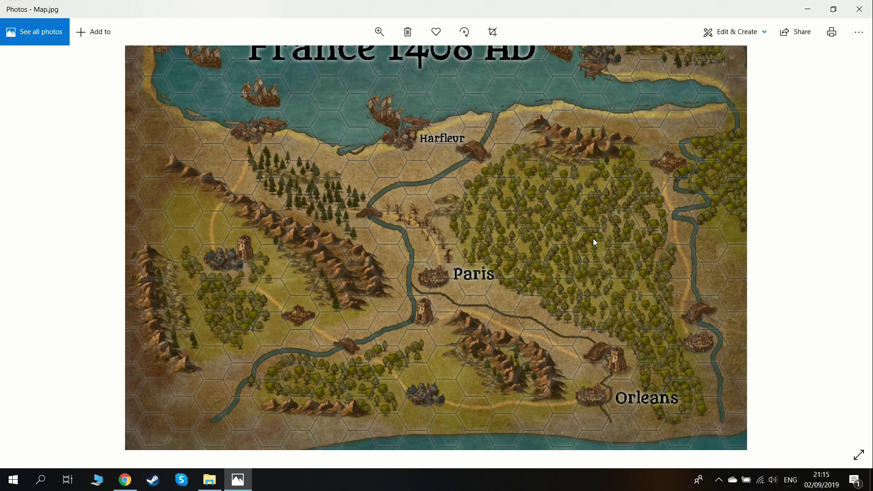
Minimize the photo viewer and the Downloads folder window, and return to the Inkarnate map in the browser.
left_click(809, 6)
mouse_move(210, 483)
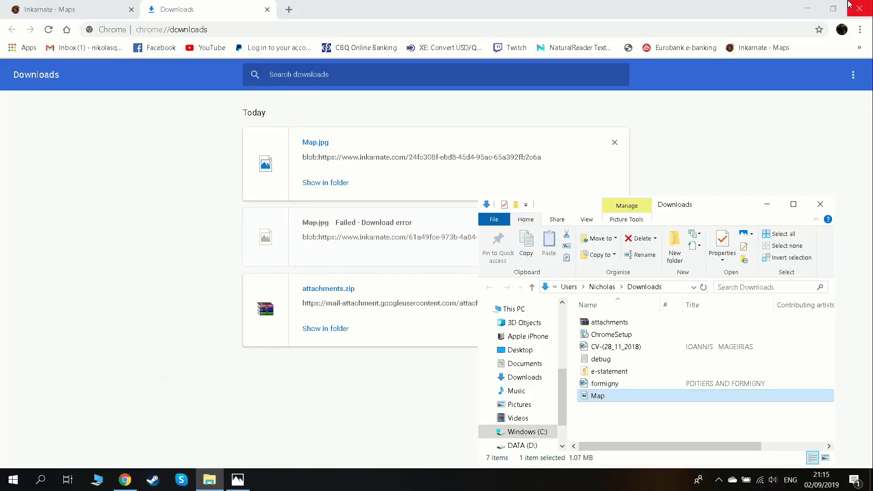
left_click(807, 8)
left_click(766, 205)
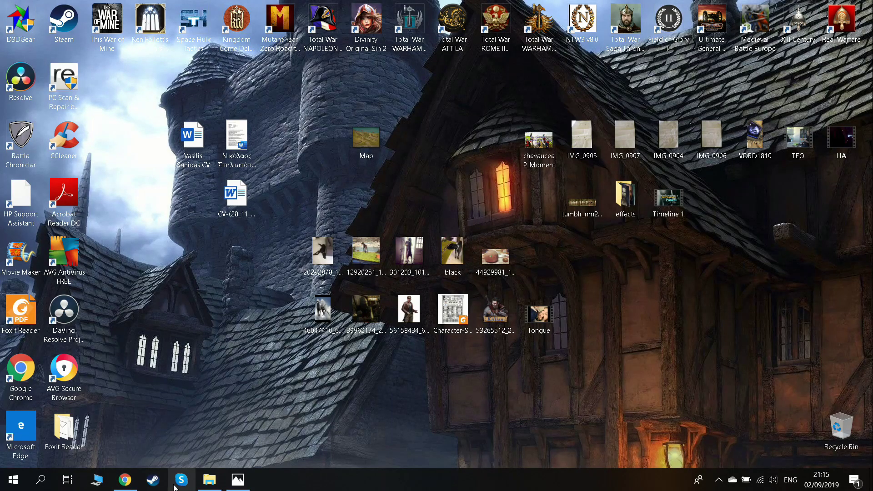
left_click(125, 480)
left_click(35, 5)
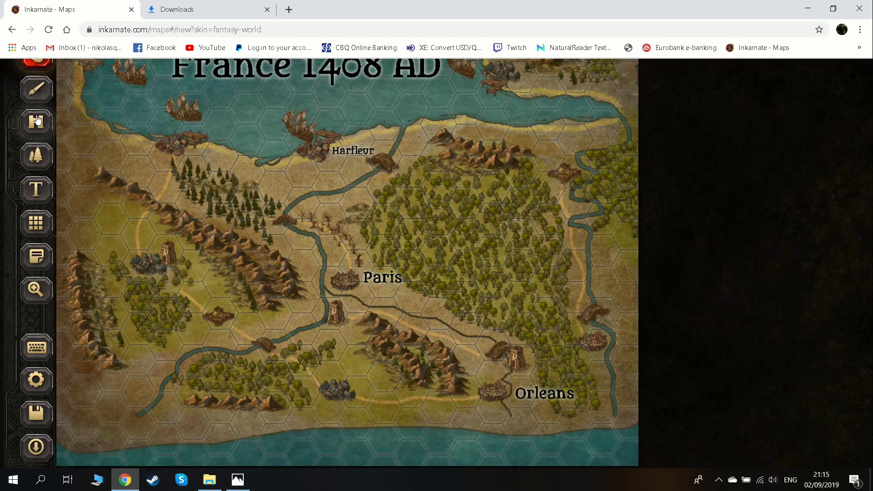
Activate the terrain painting brush for the map's foreground.
scroll(864, 297, "up", 1)
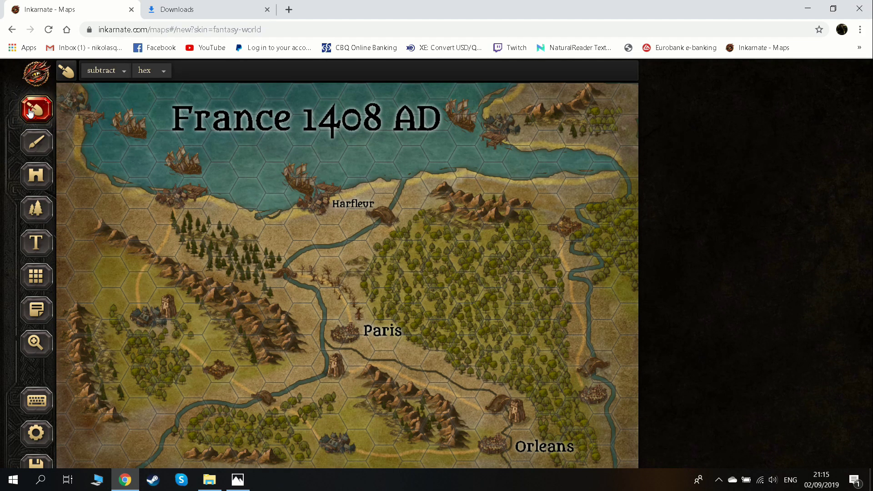
left_click(35, 137)
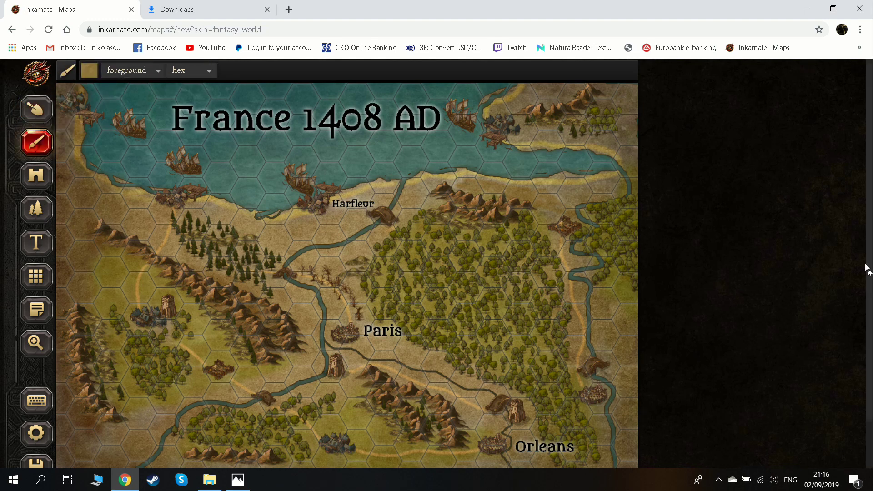
scroll(868, 269, "down", 1)
scroll(868, 269, "down", 1)
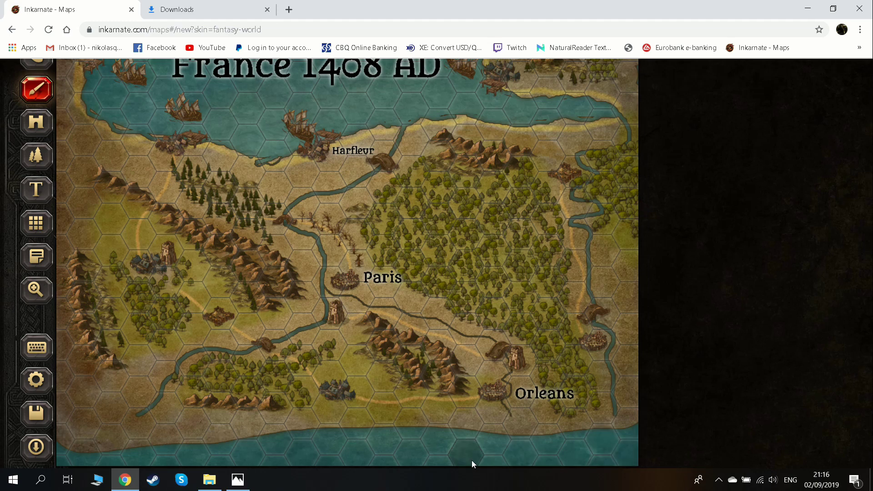
Switch to the exported Map.jpg in Photos and examine the coast at Harfleur, Paris and the large eastern forest up close.
mouse_move(238, 479)
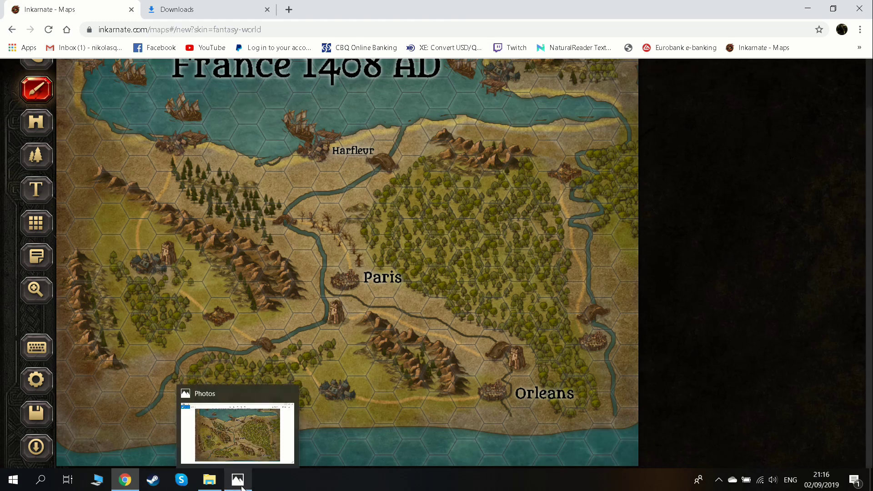
left_click(237, 428)
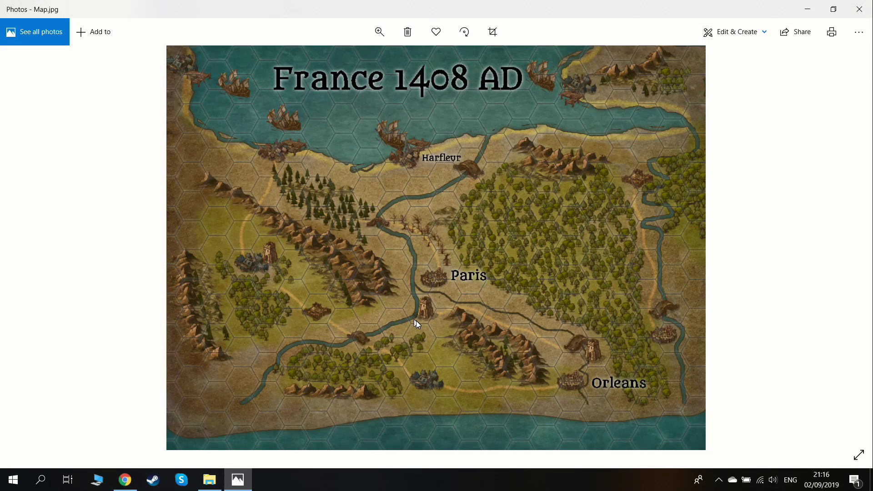
scroll(413, 324, "up", 3)
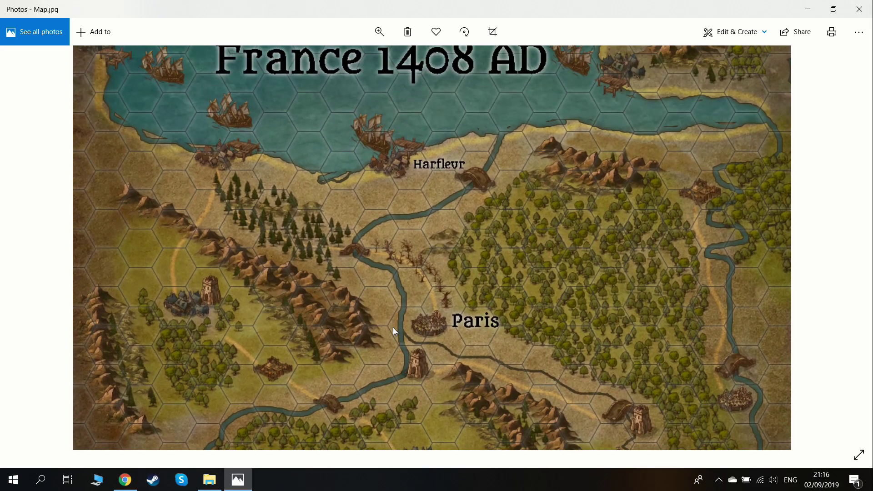
scroll(393, 327, "up", 3)
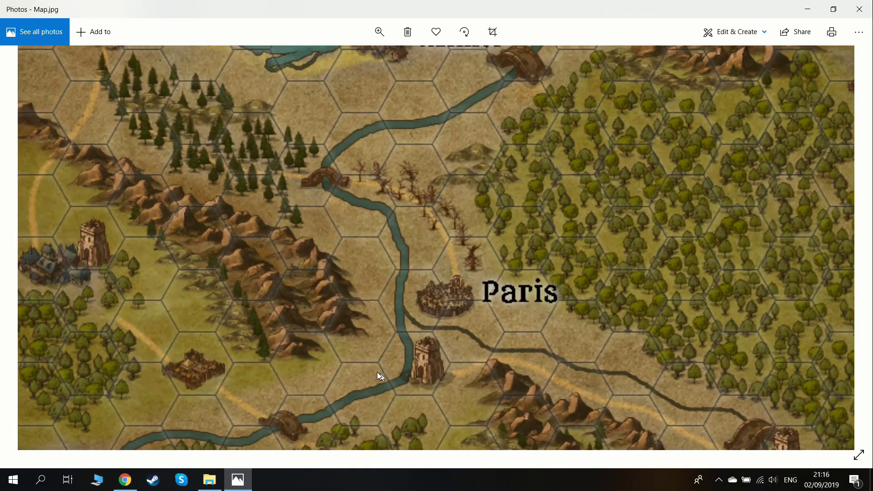
left_click_drag(337, 339, 376, 395)
left_click_drag(361, 191, 386, 288)
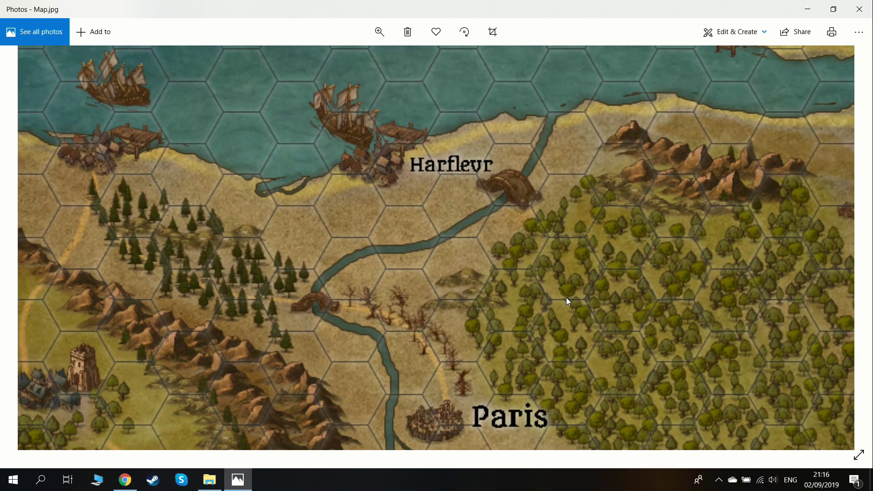
left_click_drag(530, 319, 464, 290)
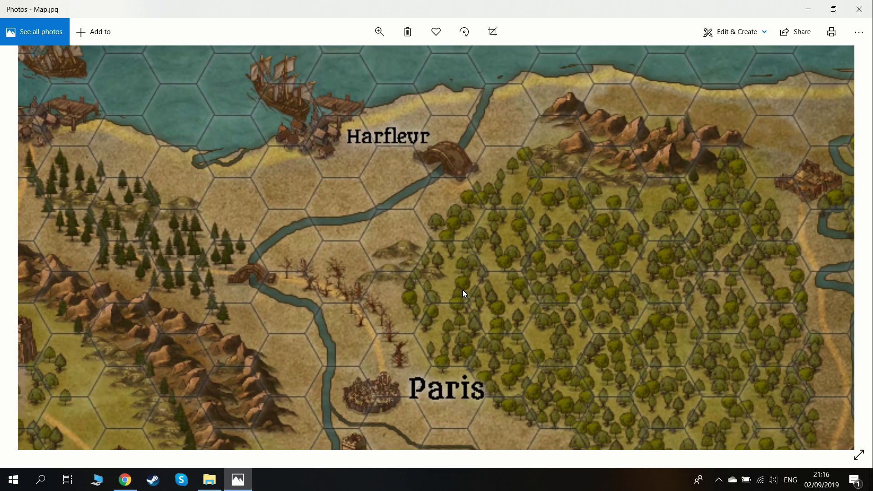
left_click_drag(492, 290, 397, 240)
left_click_drag(469, 315, 391, 309)
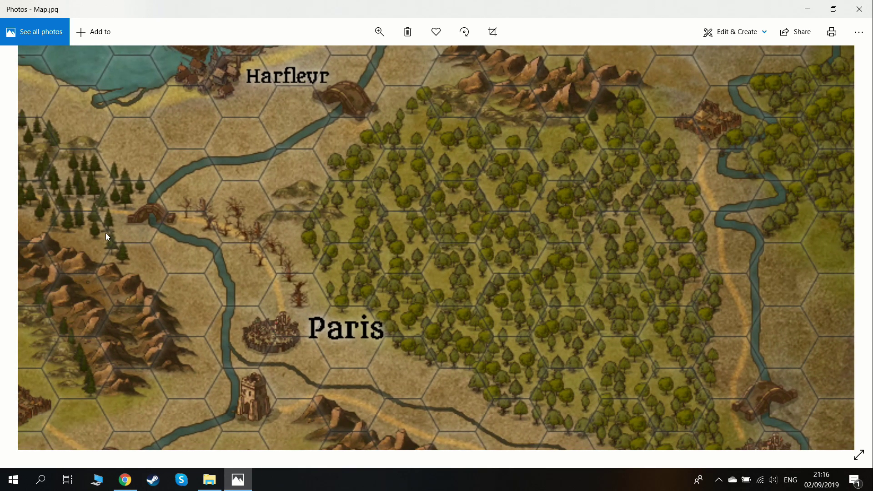
Examine the exported map's western mountains and settlements, the southern roads toward Orleans and the area around Paris.
left_click_drag(231, 312, 363, 254)
left_click_drag(164, 225, 300, 219)
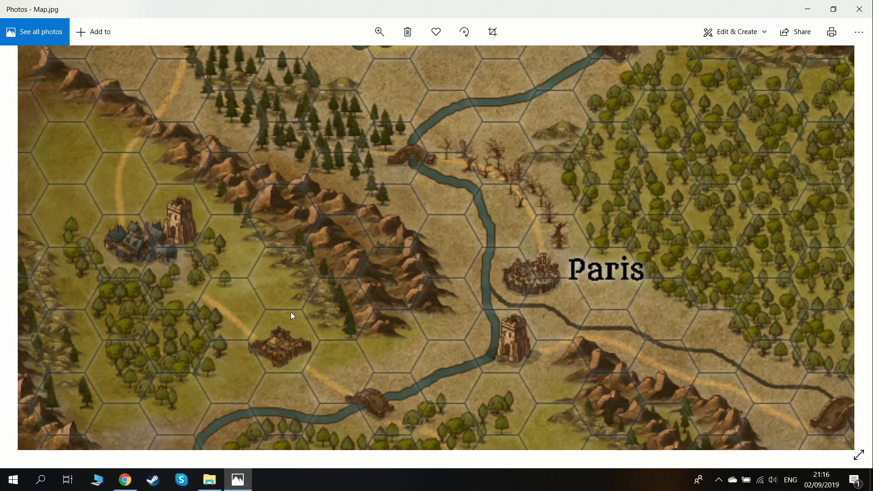
left_click_drag(193, 263, 238, 302)
left_click_drag(165, 211, 178, 240)
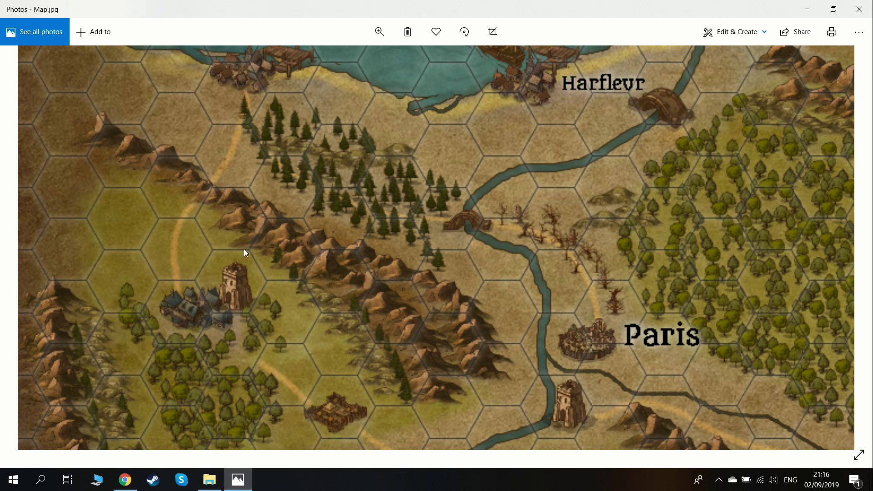
left_click_drag(244, 249, 225, 285)
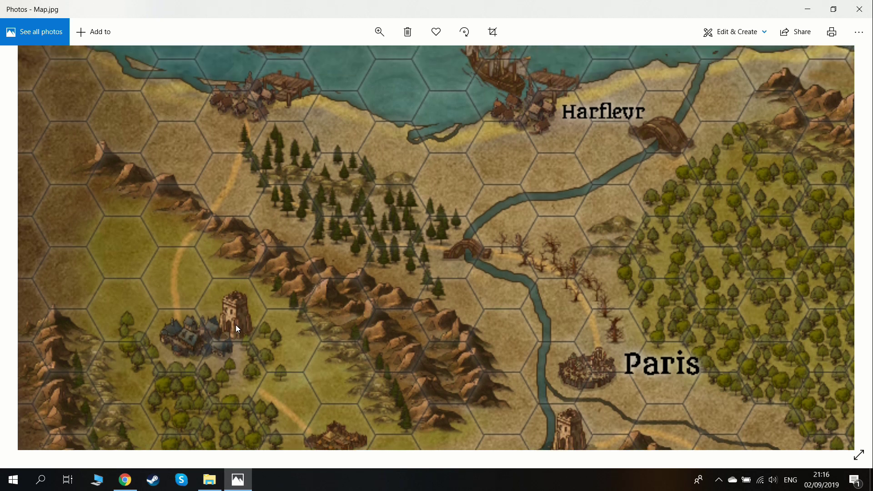
scroll(273, 336, "down", 3)
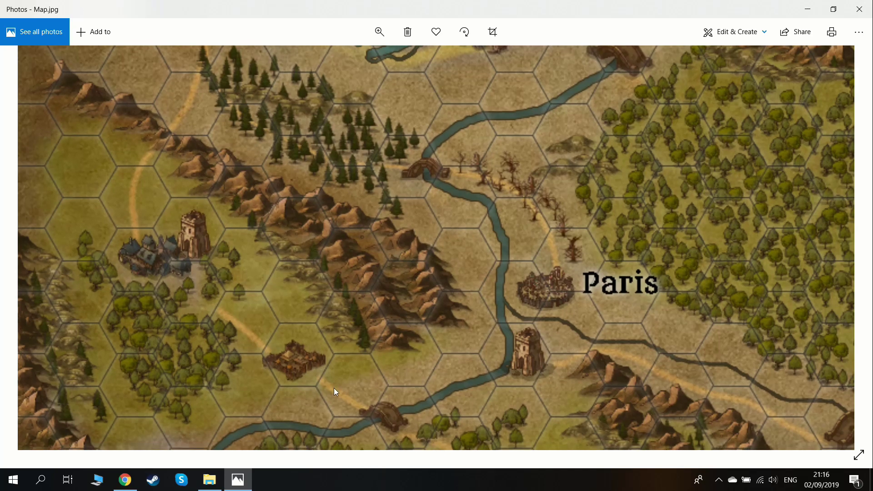
left_click_drag(334, 388, 235, 296)
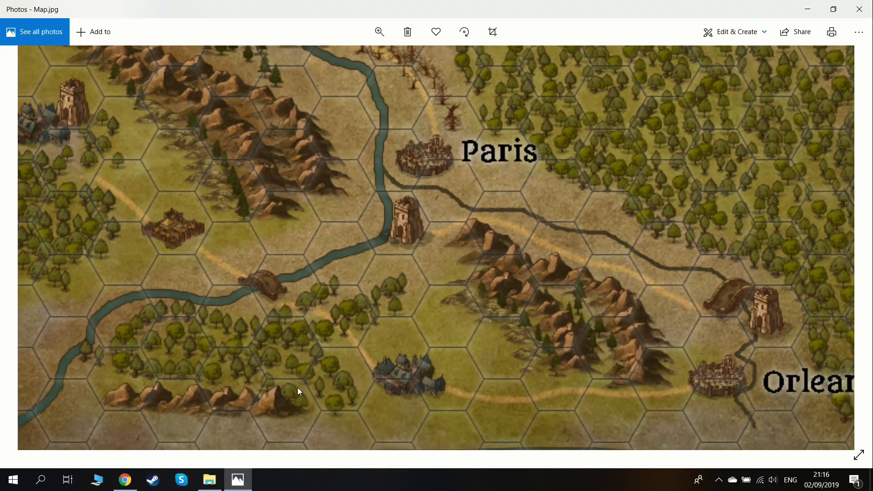
left_click_drag(297, 387, 203, 468)
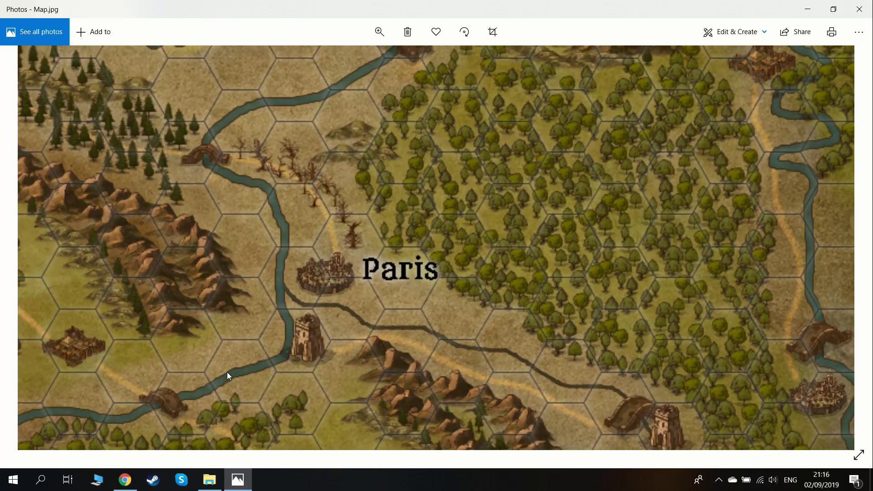
scroll(228, 372, "down", 2)
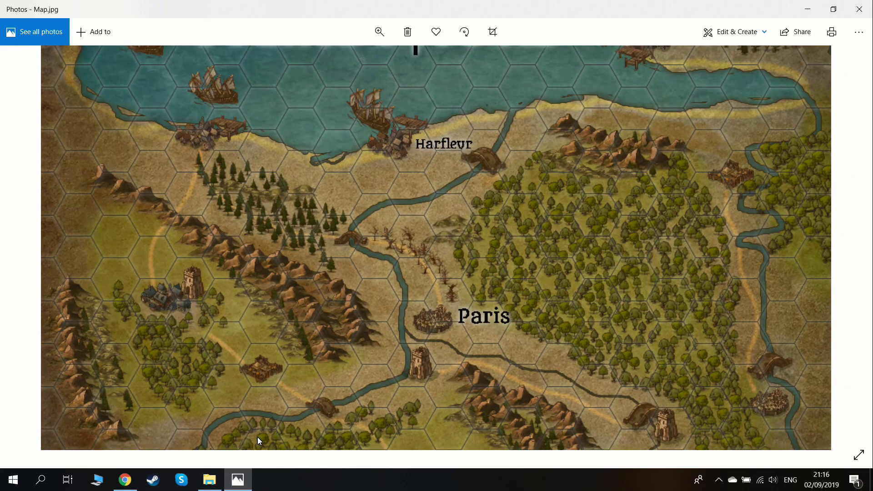